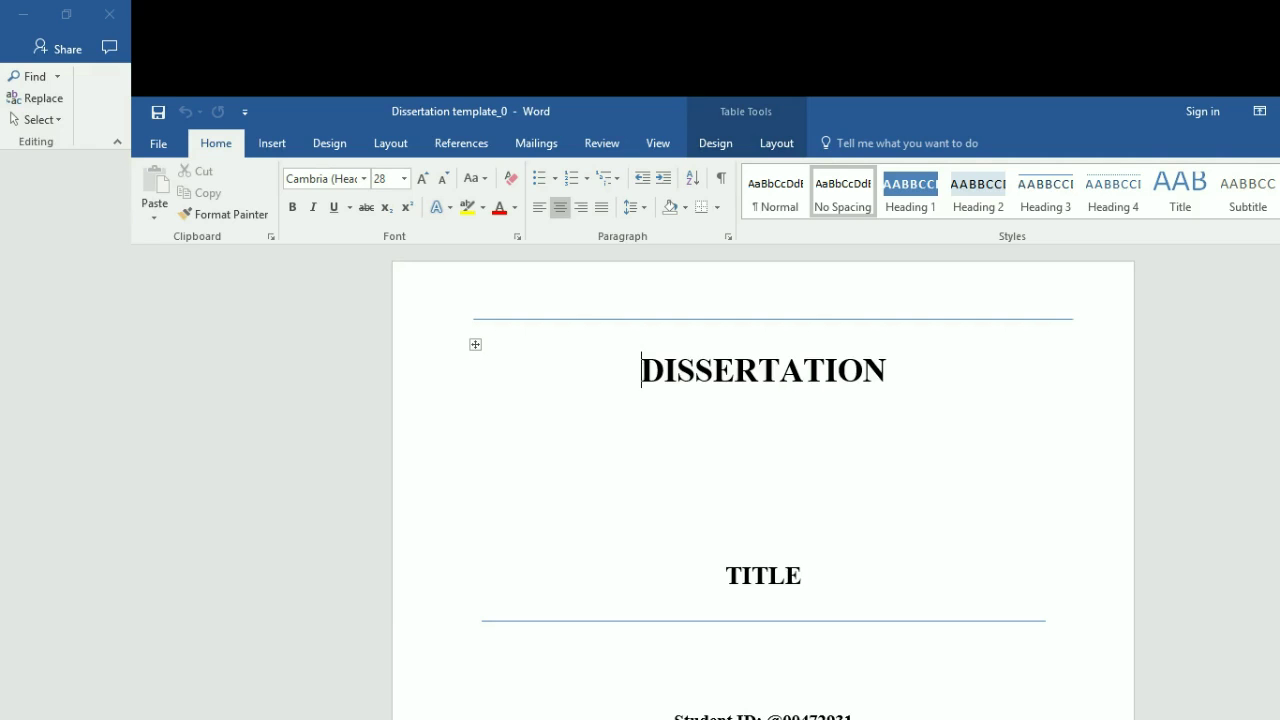
# Look through the dissertation template from the cover page to the end of the table of contents
pyautogui.scroll(-8, 764, 480)
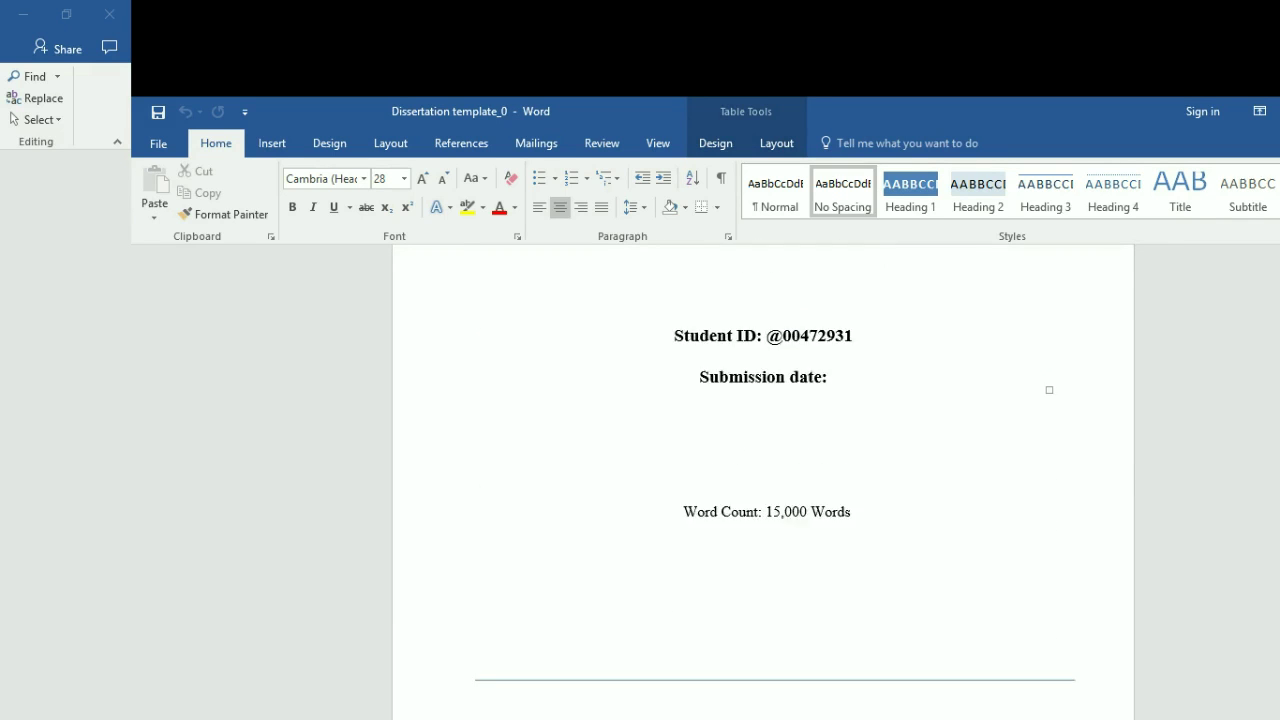
pyautogui.scroll(-10, 764, 480)
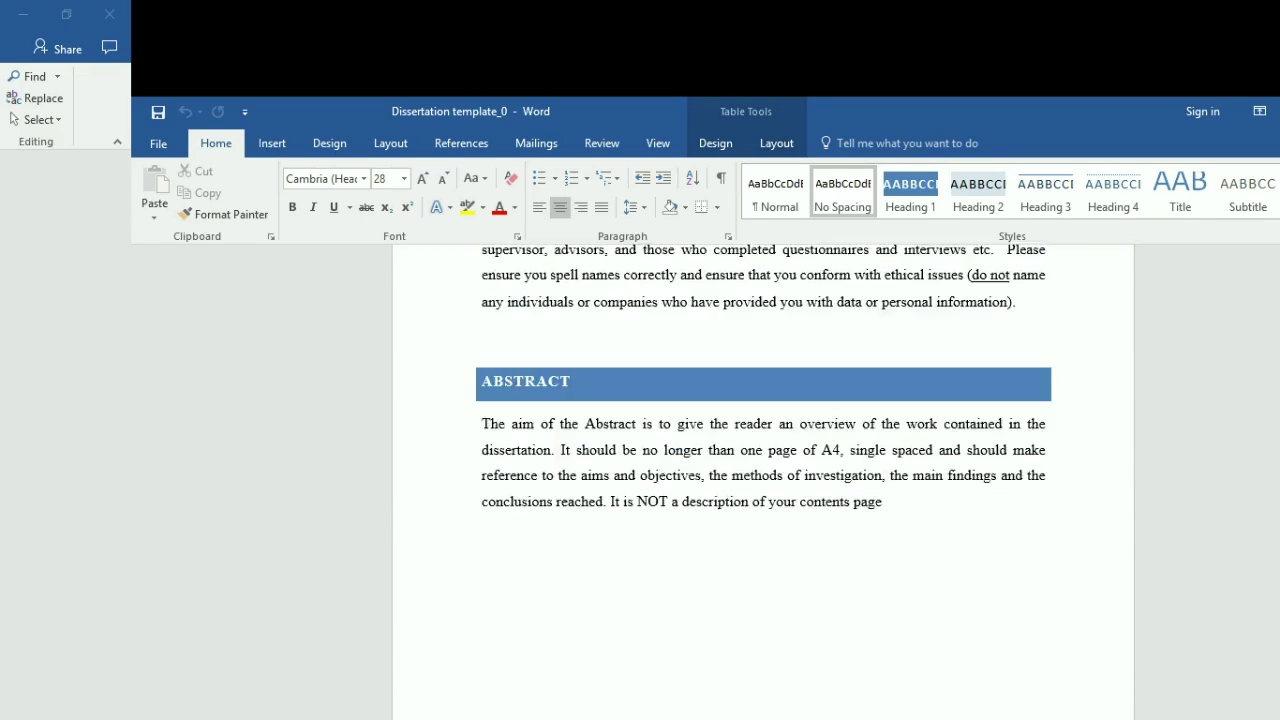
pyautogui.scroll(-8, 764, 480)
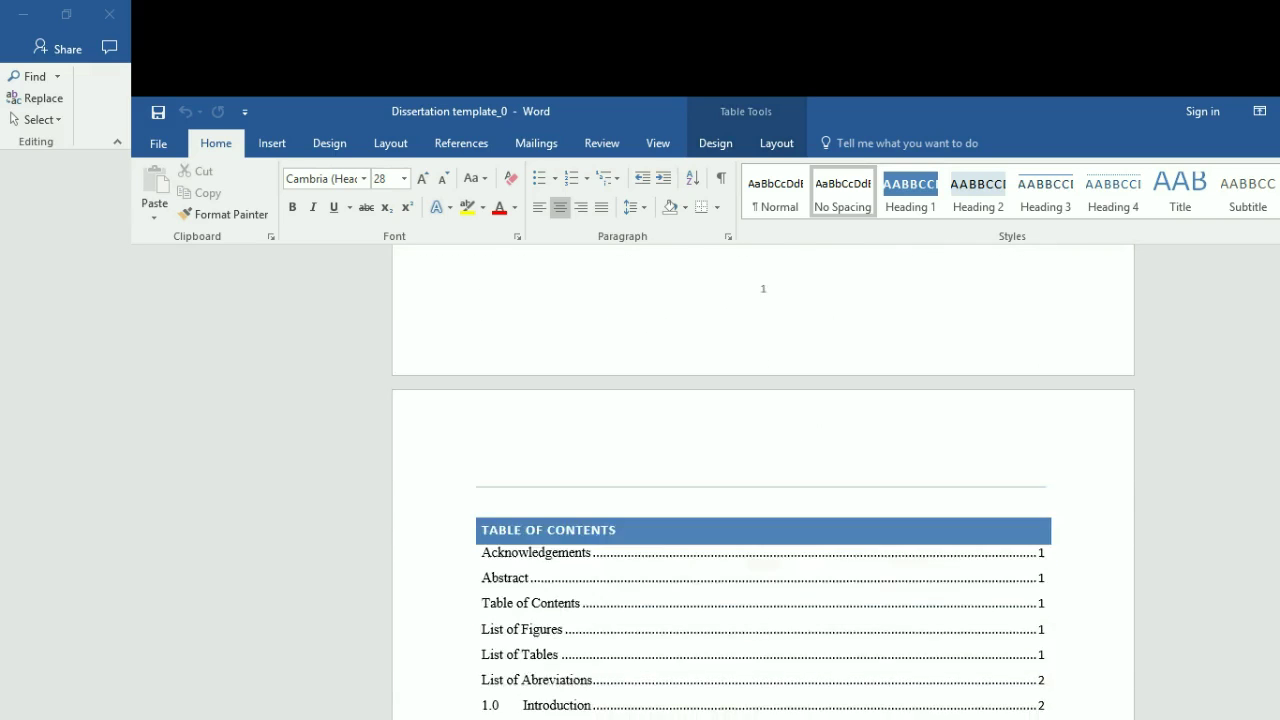
pyautogui.scroll(-1, 764, 480)
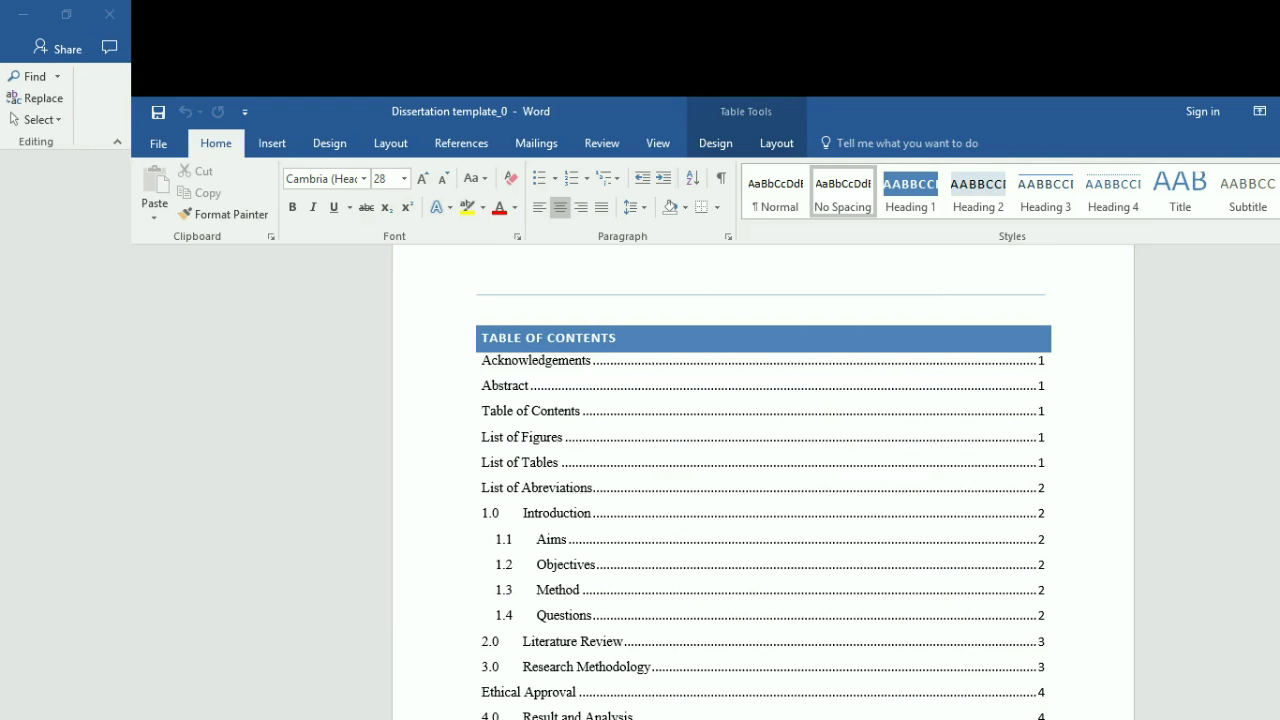
pyautogui.scroll(-3, 763, 480)
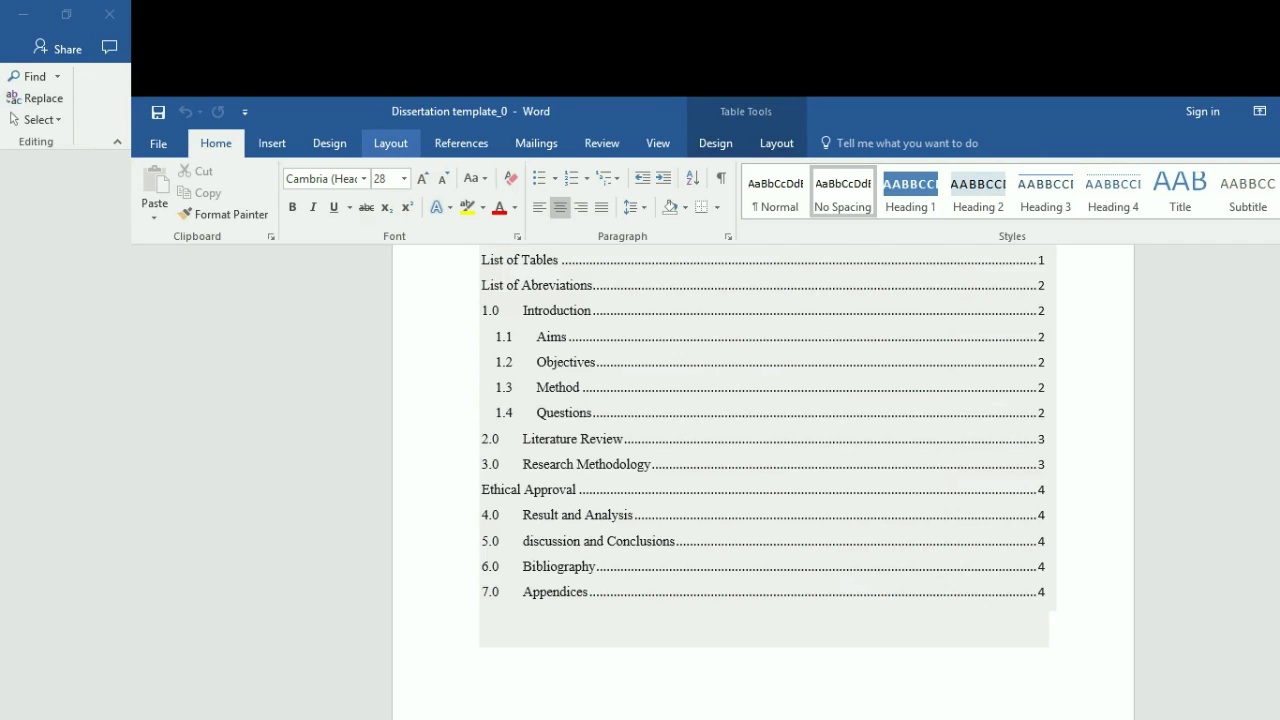
# Place the cursor in the Abstract paragraph and review the available page break and section break types
pyautogui.click(390, 143)
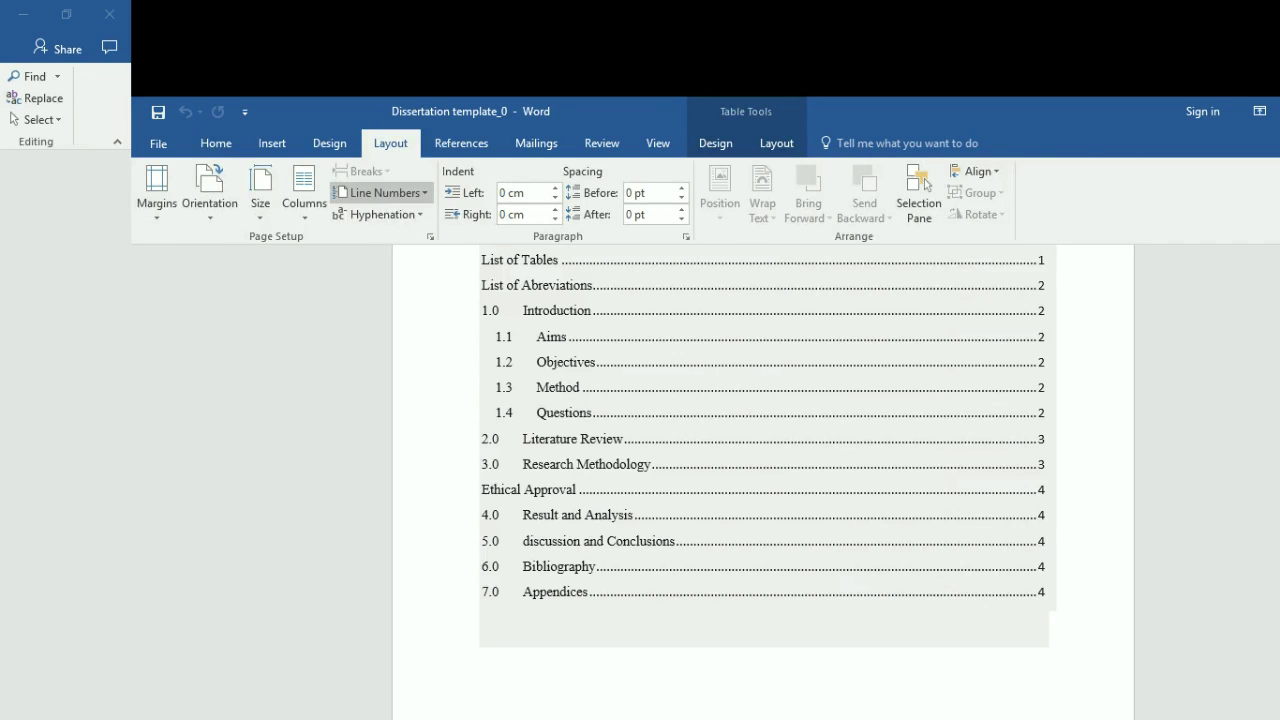
pyautogui.scroll(8, 762, 480)
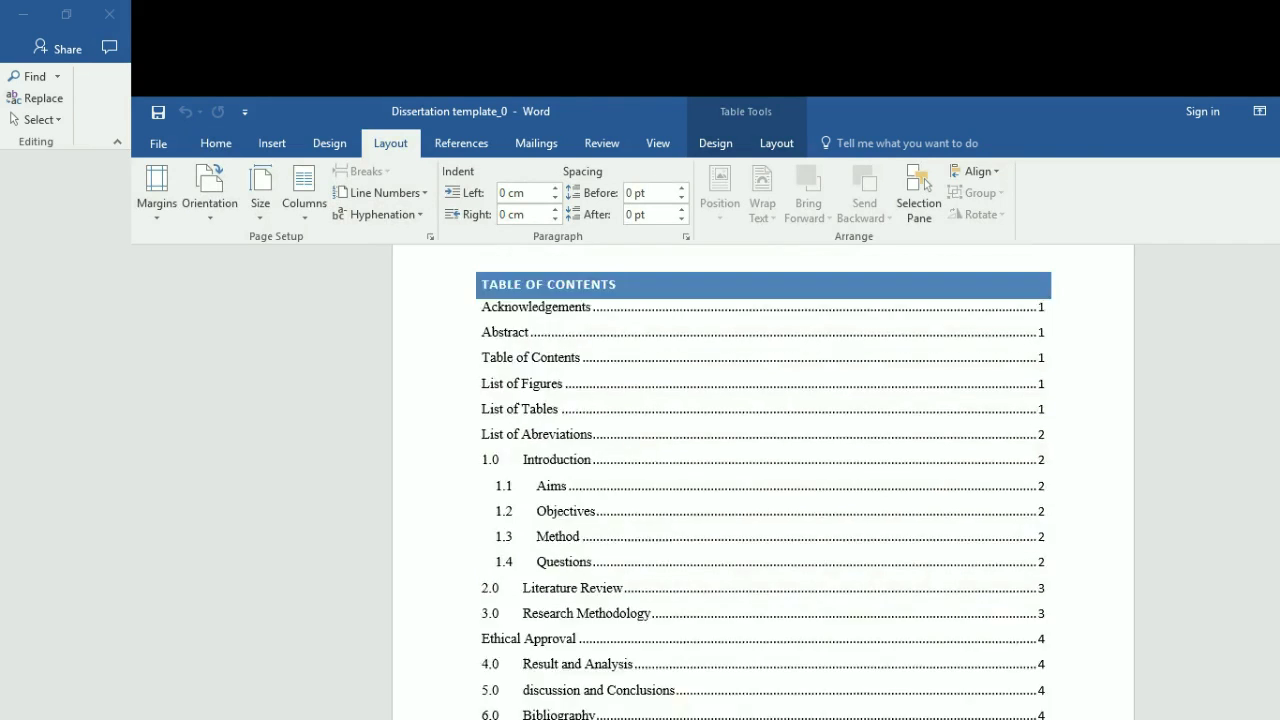
pyautogui.scroll(6, 762, 480)
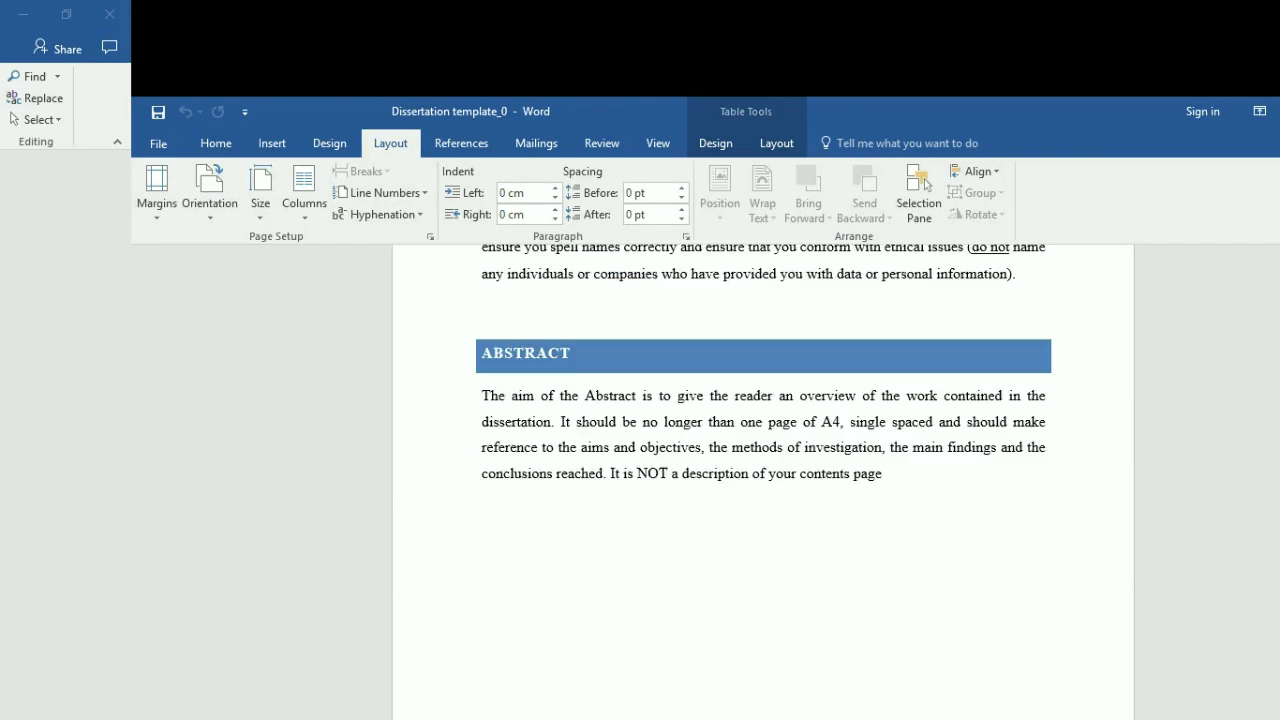
pyautogui.click(795, 517)
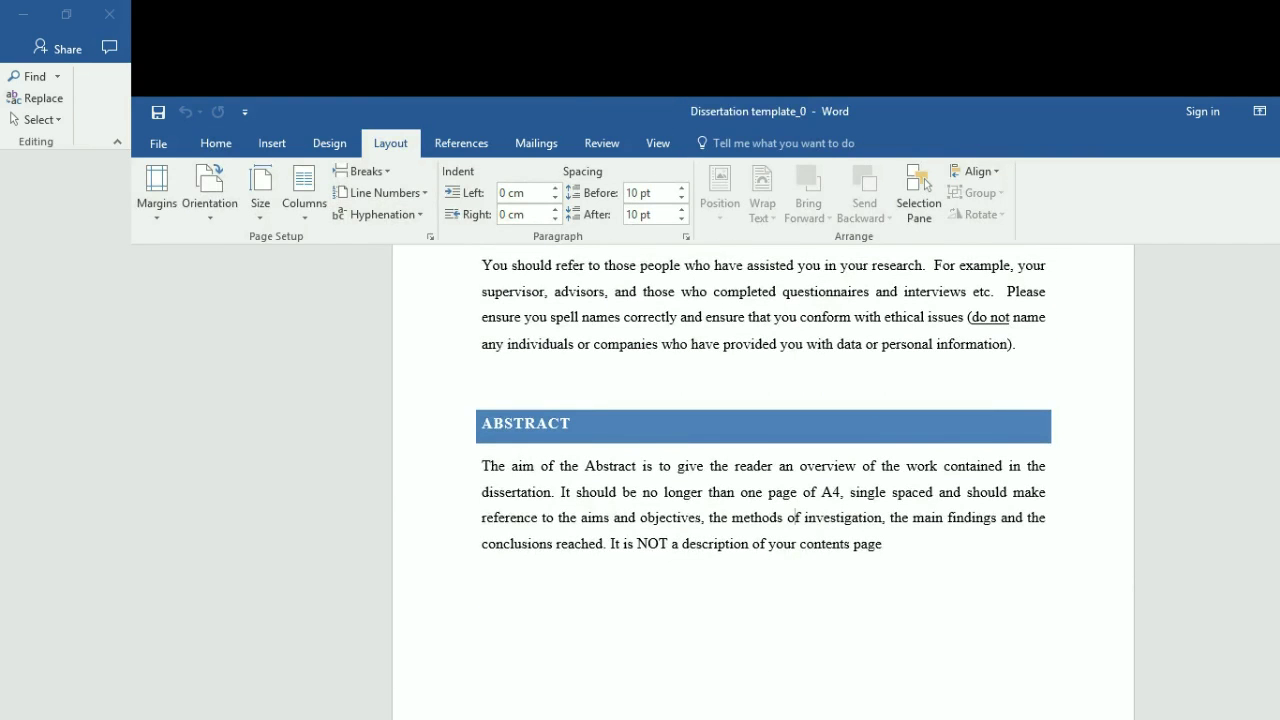
pyautogui.click(362, 171)
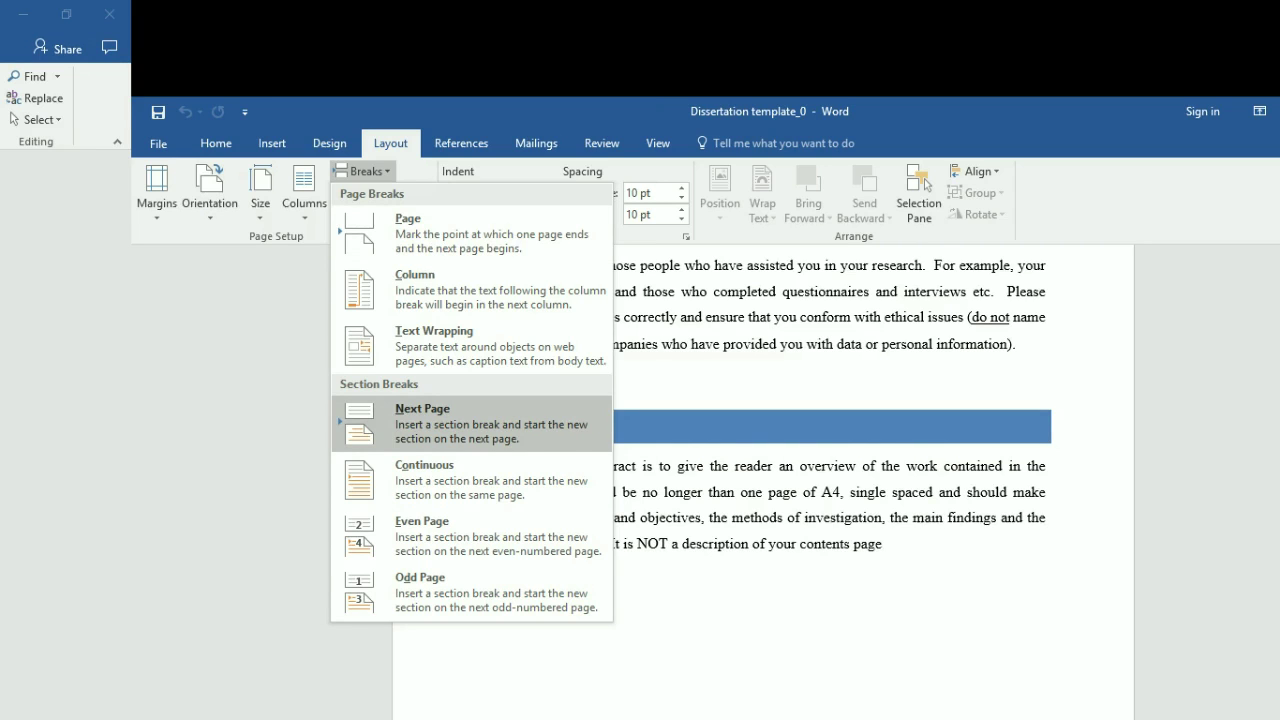
pyautogui.click(796, 517)
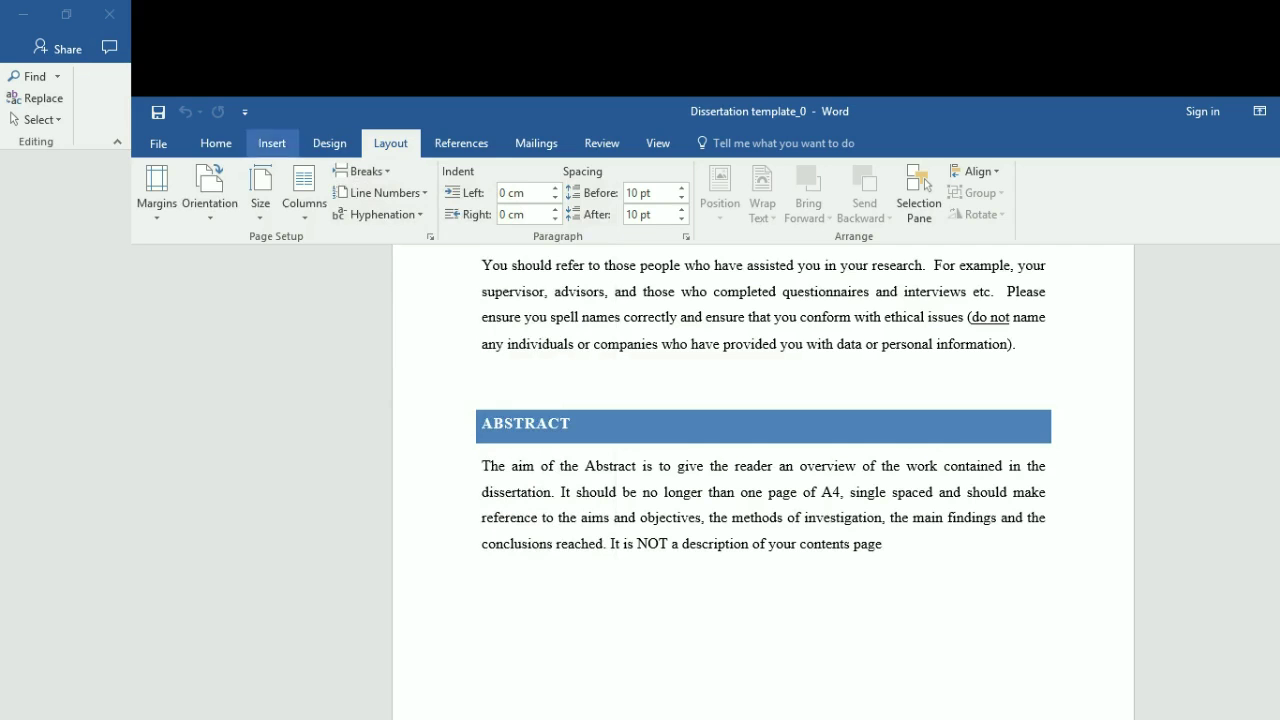
# Display paragraph marks and other hidden formatting symbols in the document
pyautogui.click(215, 143)
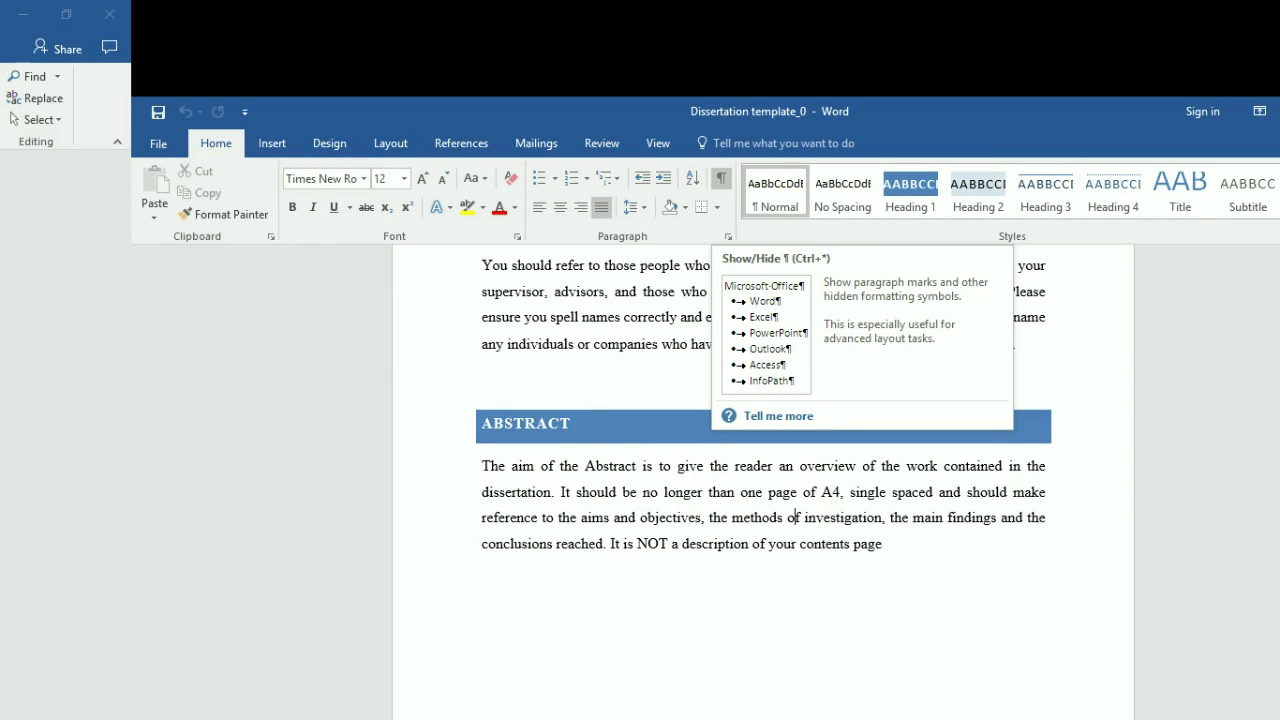
pyautogui.click(720, 179)
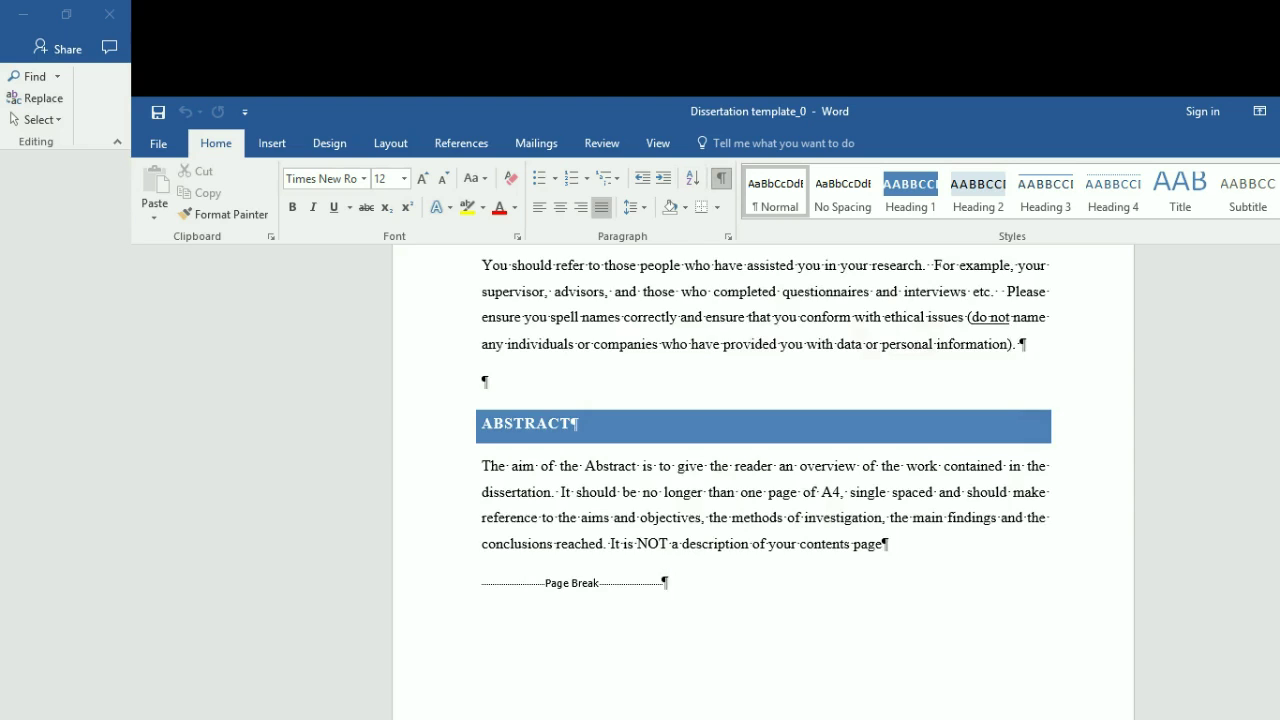
pyautogui.scroll(10, 763, 480)
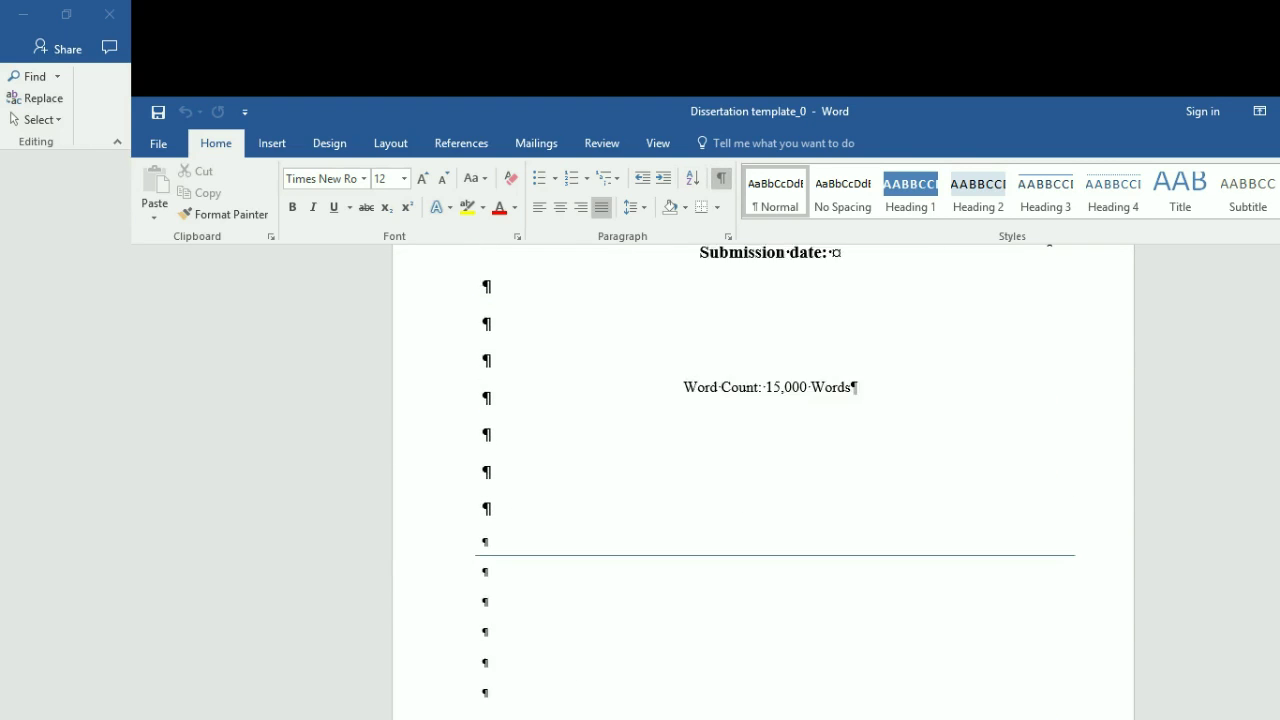
pyautogui.scroll(1, 763, 480)
pyautogui.scroll(-7, 763, 480)
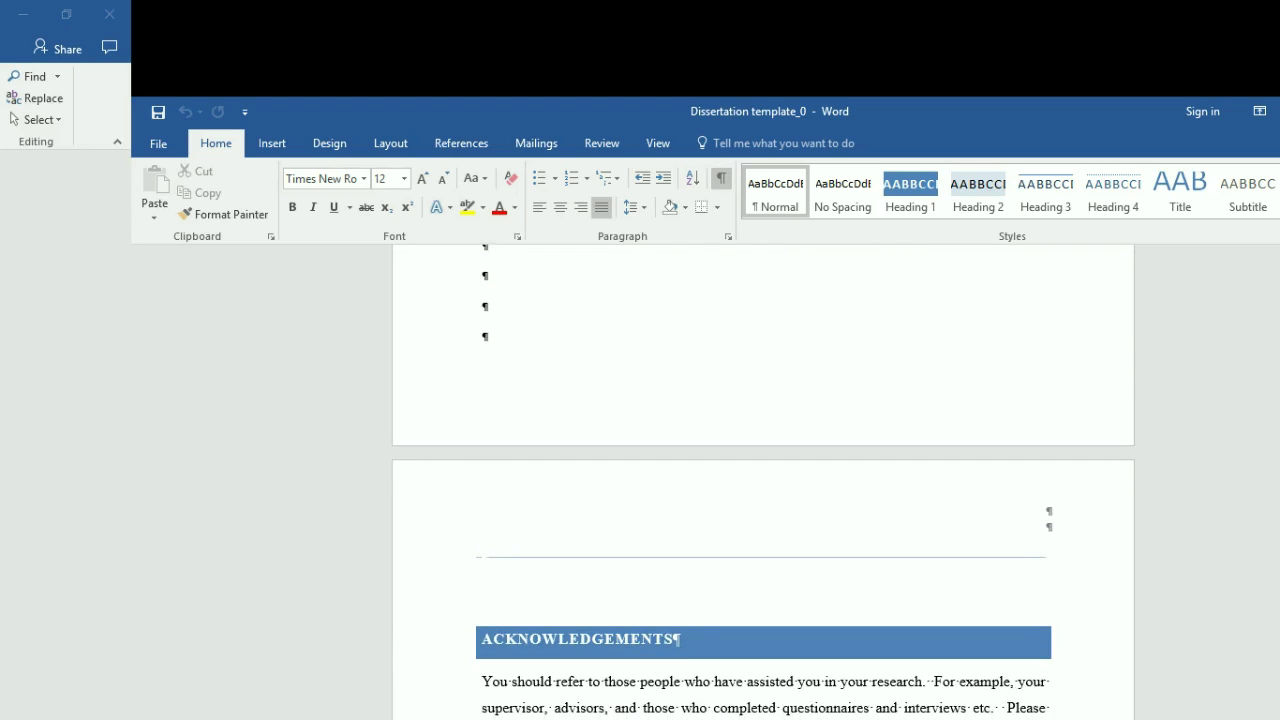
pyautogui.hotkey('alt', 'Tab')
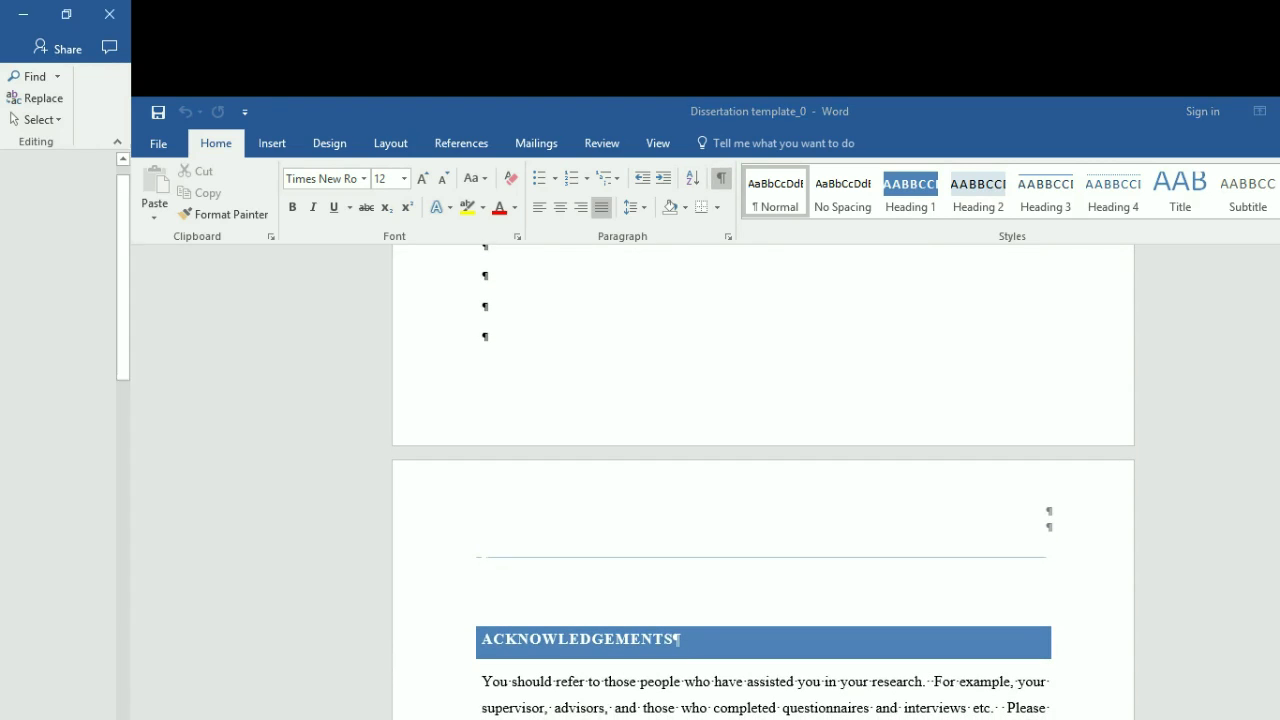
pyautogui.scroll(-5, 58, 430)
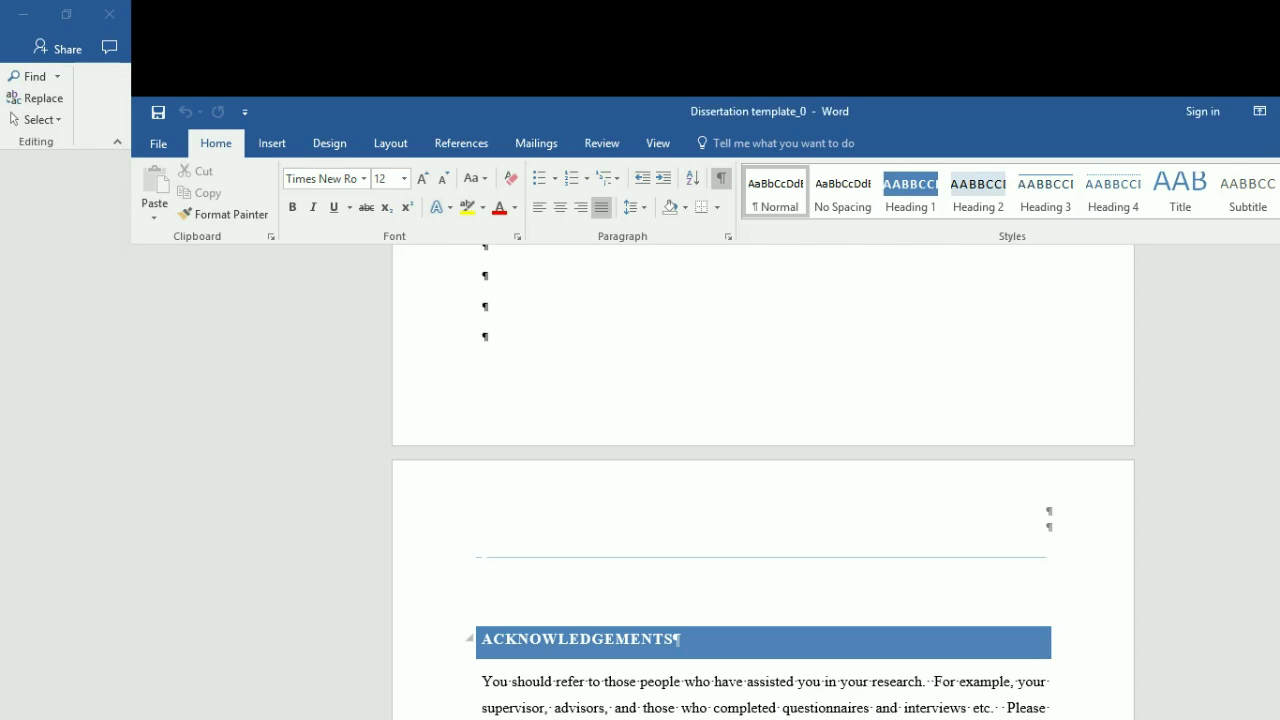
pyautogui.scroll(5, 764, 482)
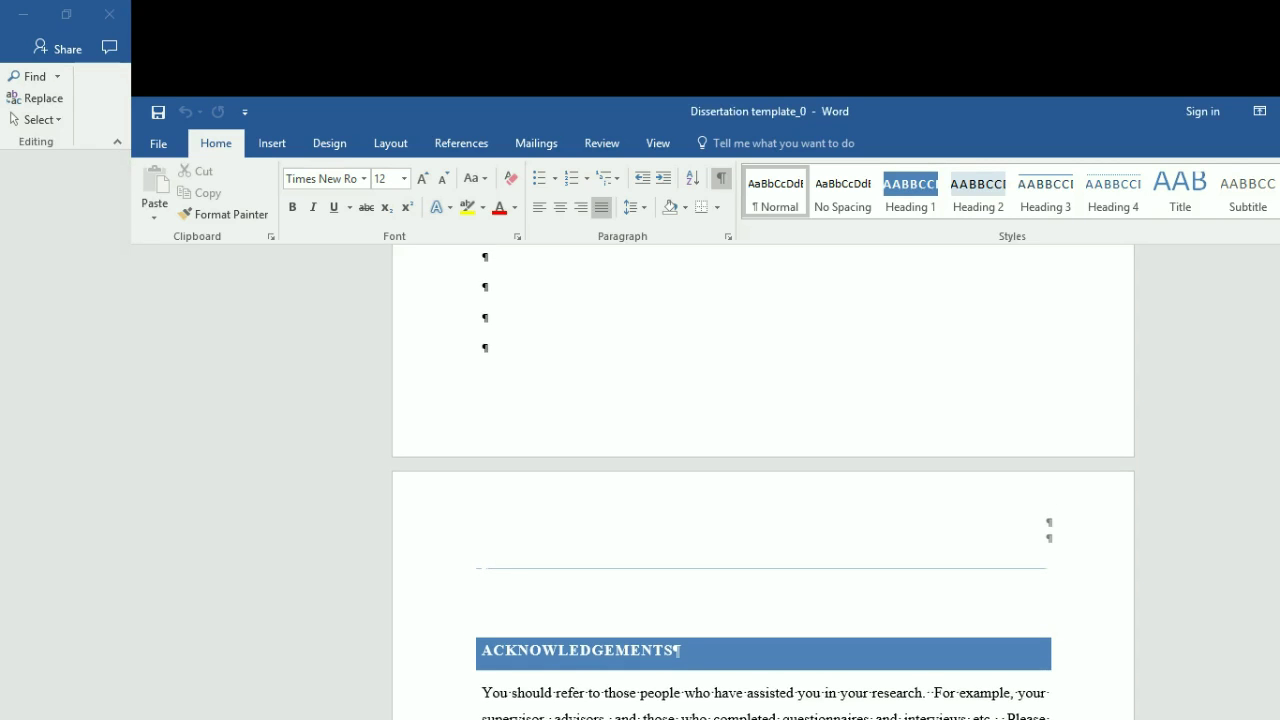
# Insert a Next Page section break in the empty paragraphs at the end of the cover page, before Acknowledgements
pyautogui.scroll(3, 764, 482)
pyautogui.scroll(-1, 764, 482)
pyautogui.scroll(3, 764, 482)
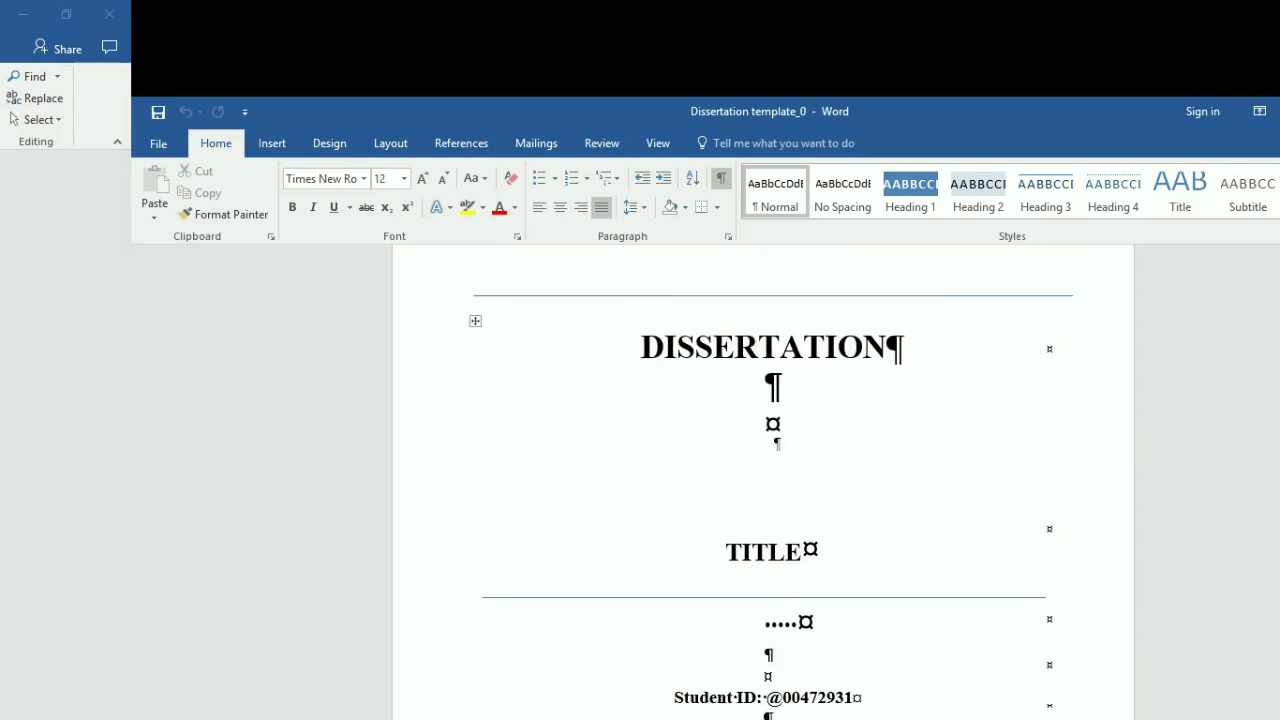
pyautogui.scroll(-5, 764, 482)
pyautogui.scroll(-4, 764, 482)
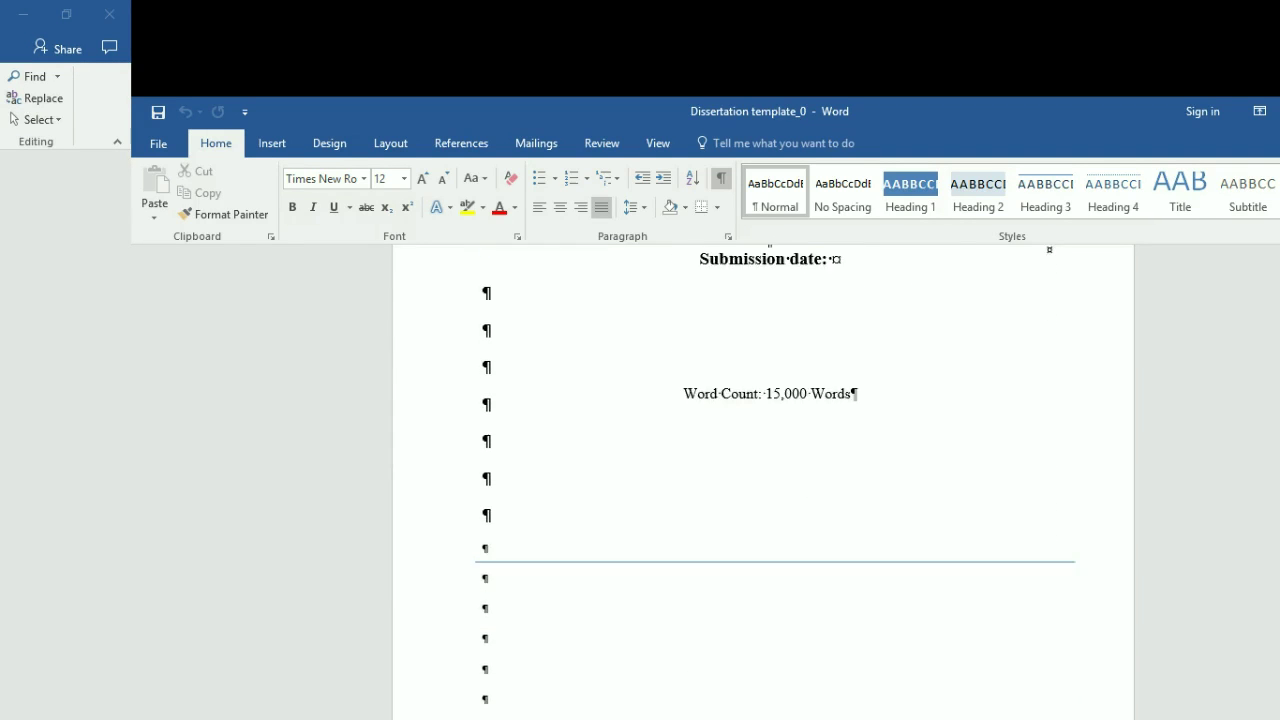
pyautogui.click(483, 628)
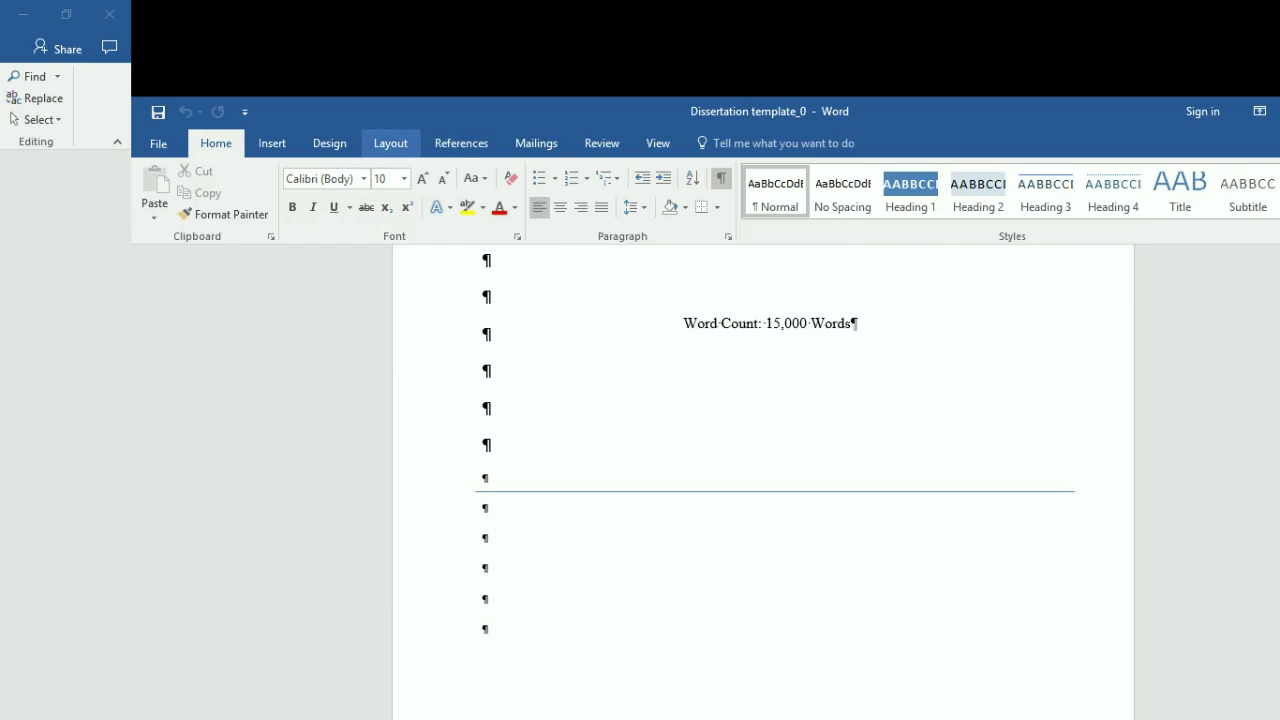
pyautogui.click(390, 143)
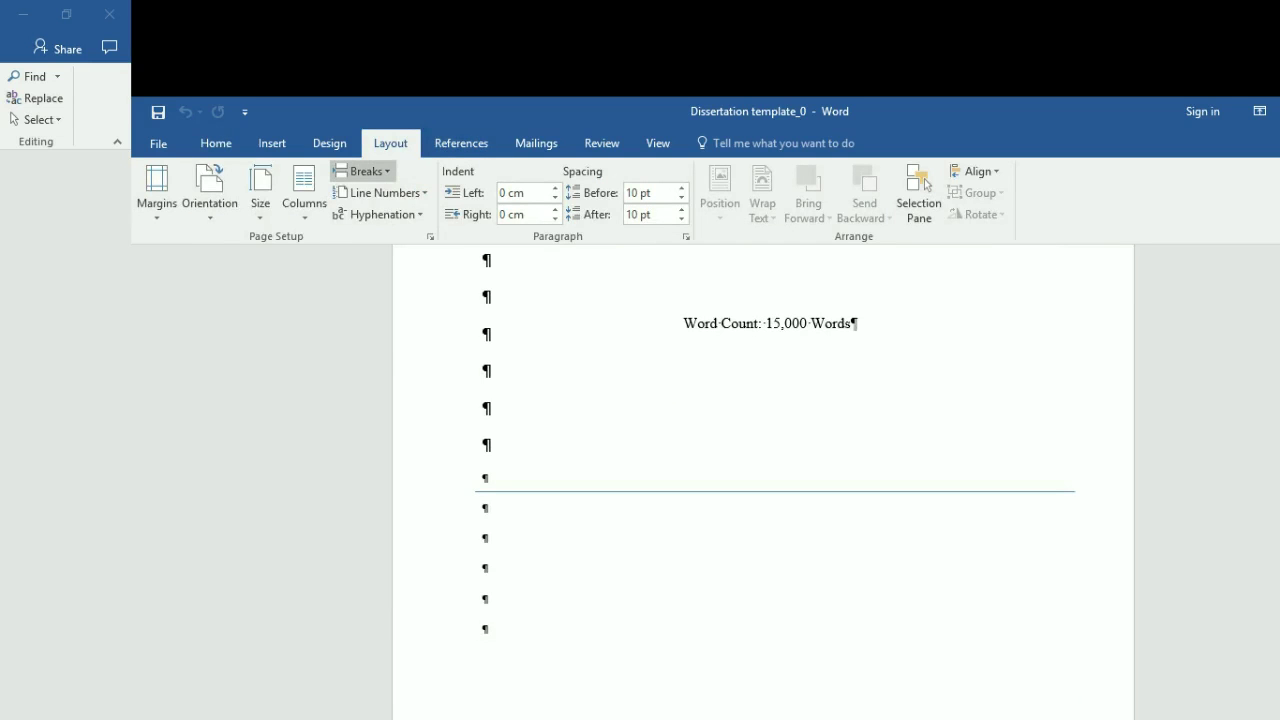
pyautogui.click(362, 171)
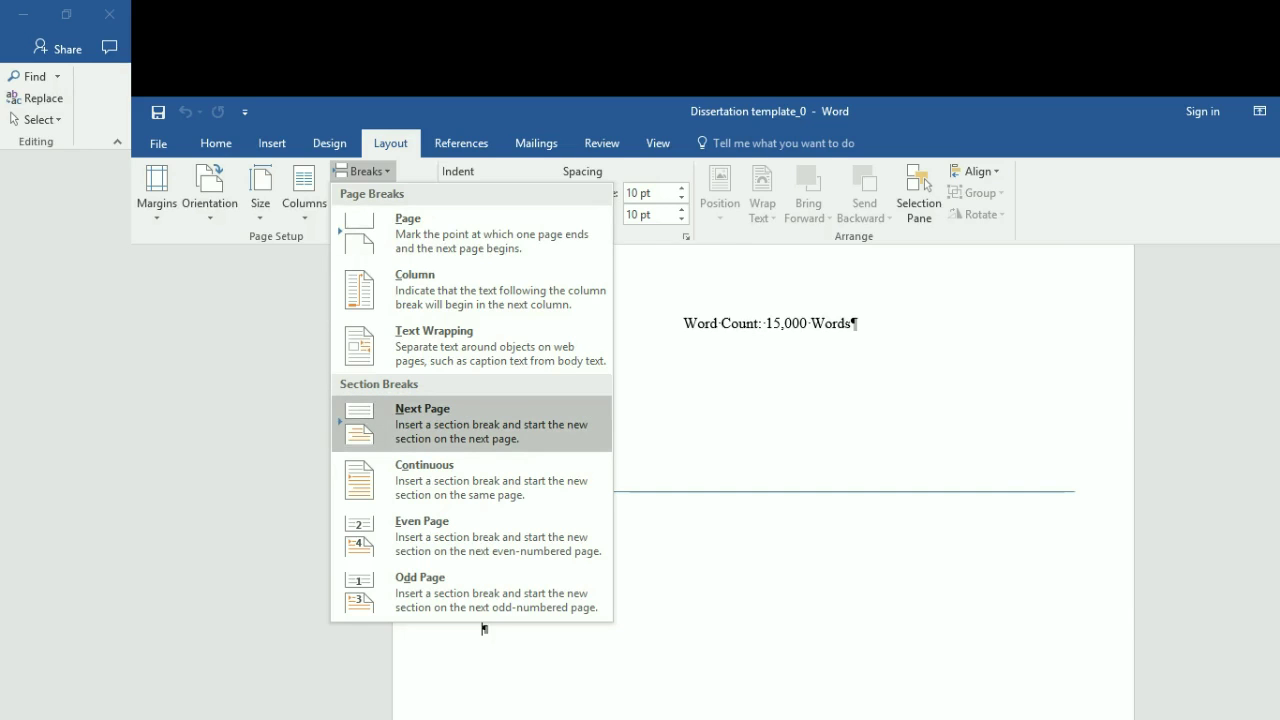
pyautogui.click(422, 415)
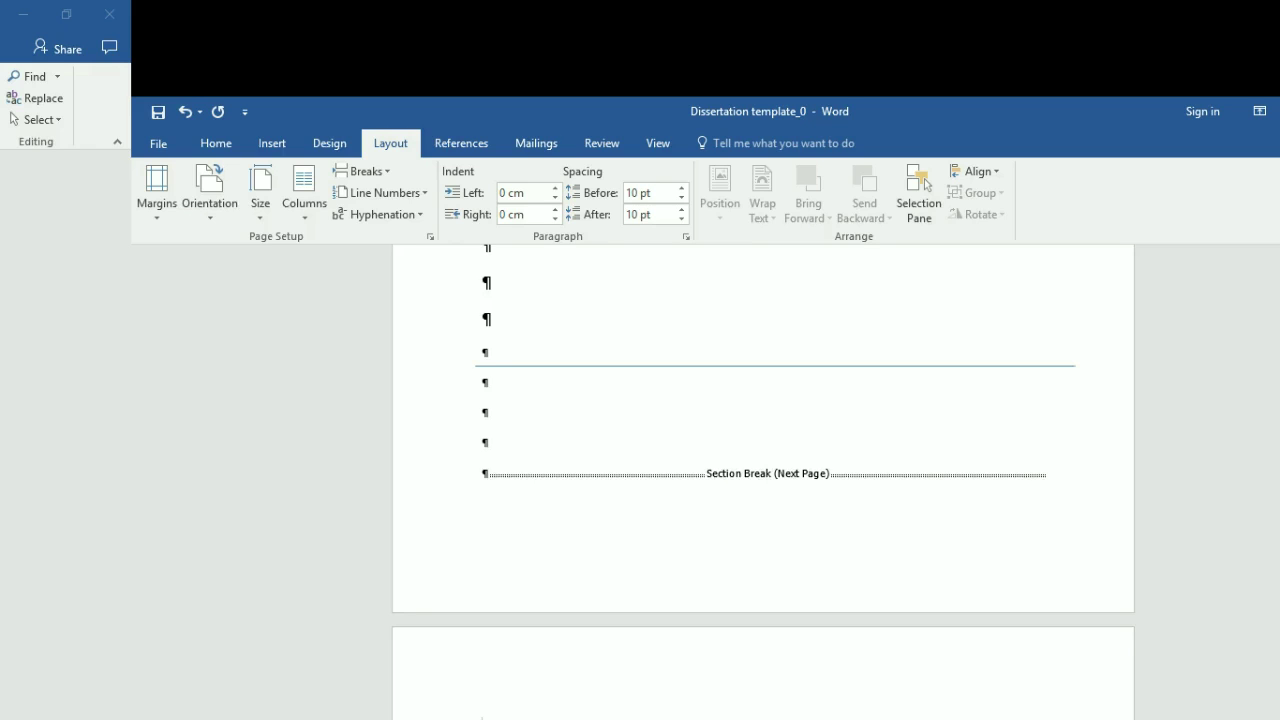
# From the empty paragraph above the Acknowledgements heading, insert a Plain Number 3 page number at the bottom of the page
pyautogui.click(482, 382)
pyautogui.scroll(5, 763, 482)
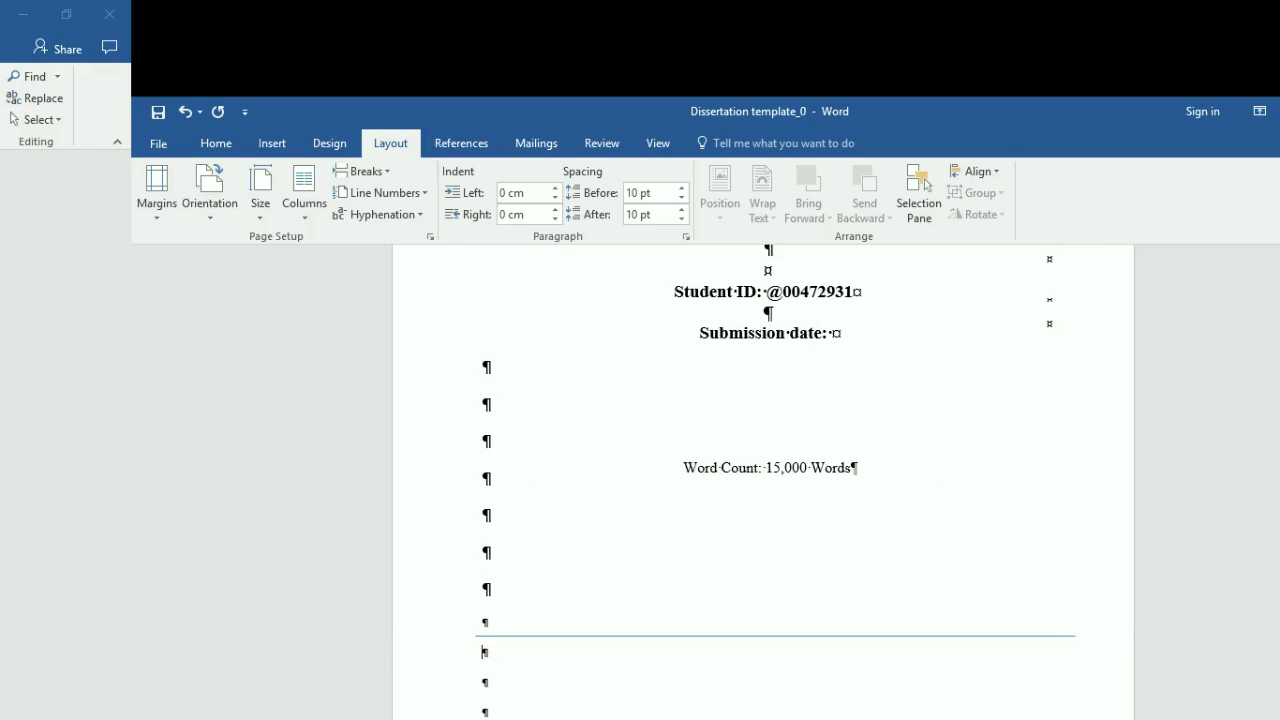
pyautogui.scroll(-4, 763, 480)
pyautogui.scroll(-4, 763, 480)
pyautogui.click(482, 510)
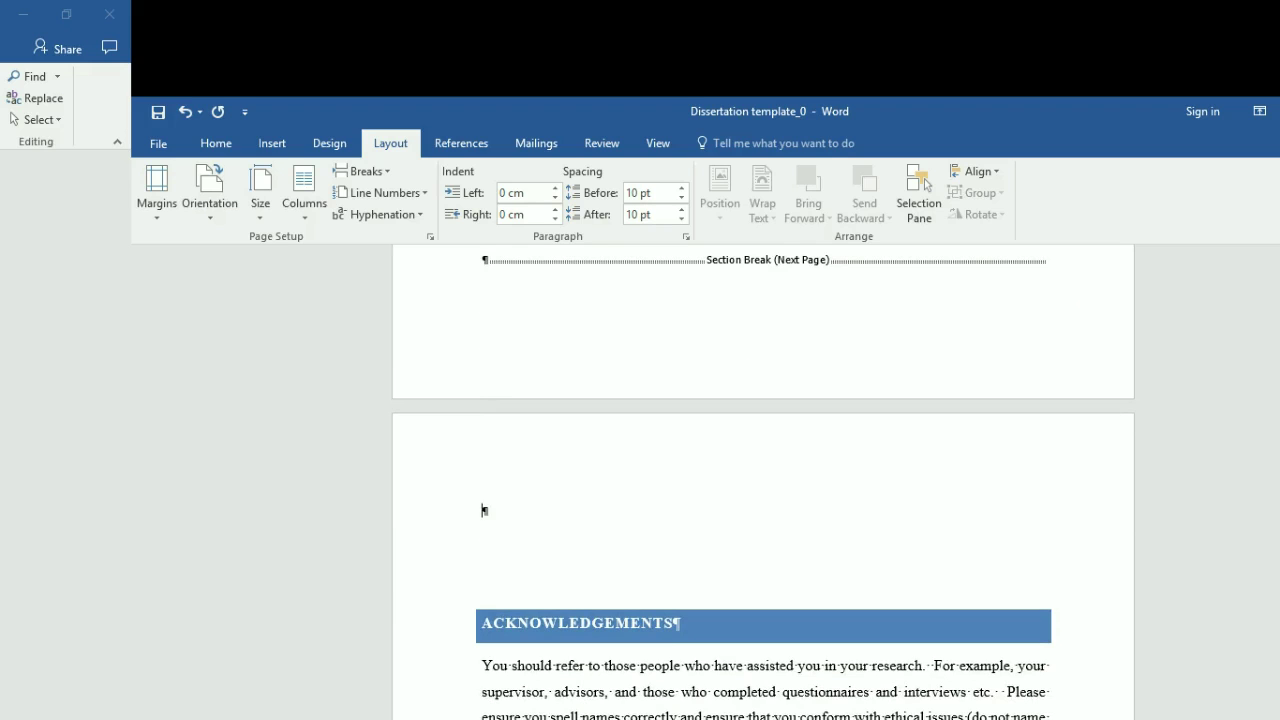
pyautogui.hotkey('alt', 'Tab')
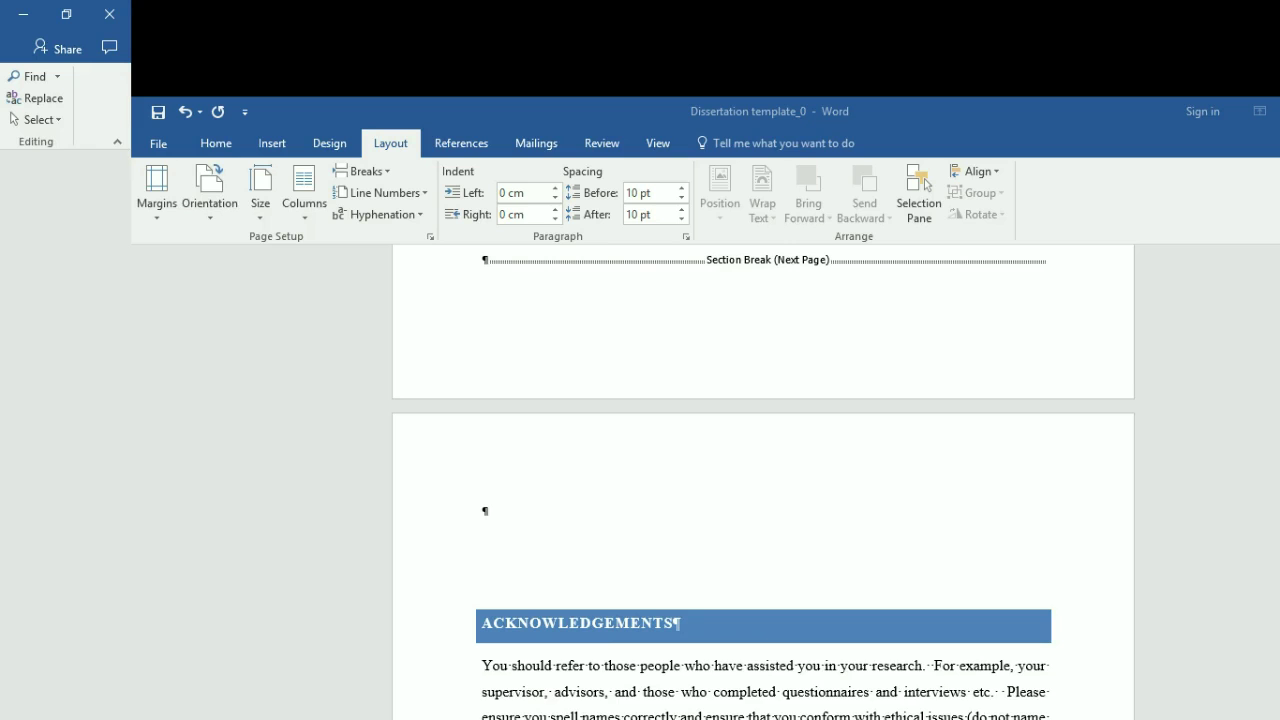
pyautogui.hotkey('alt', 'Tab')
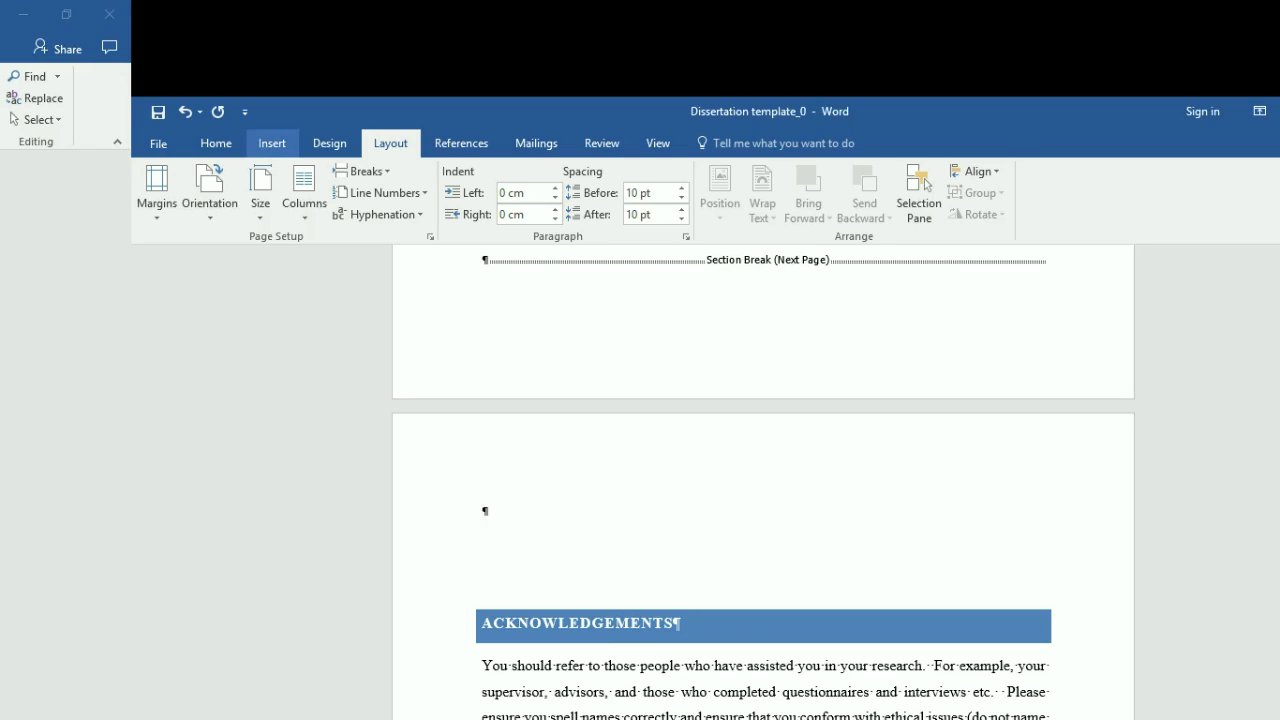
pyautogui.click(272, 143)
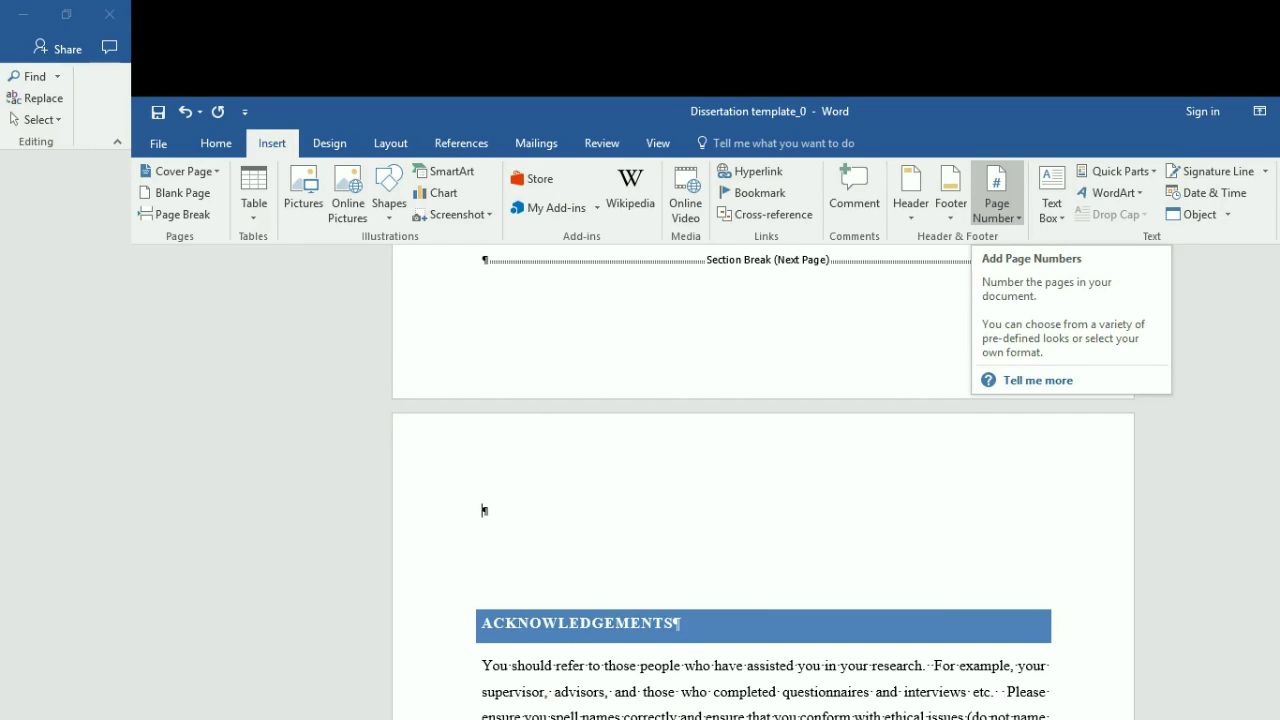
pyautogui.click(996, 200)
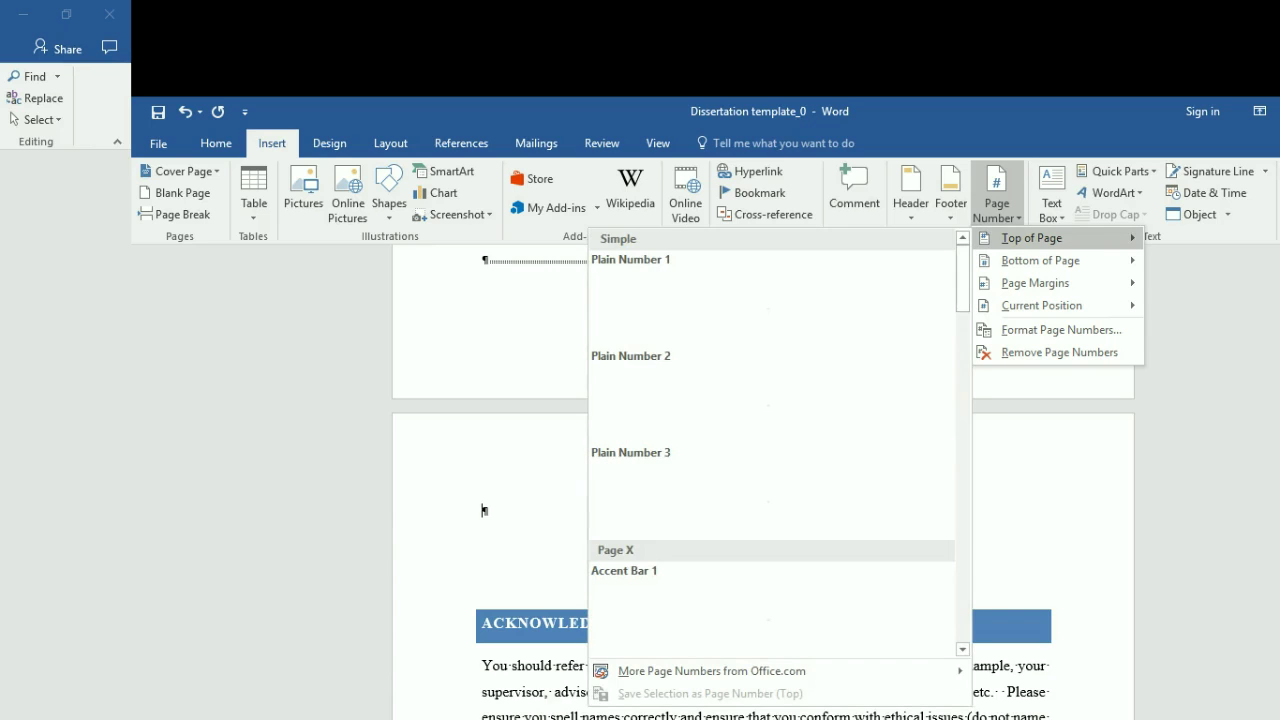
pyautogui.moveTo(1040, 260)
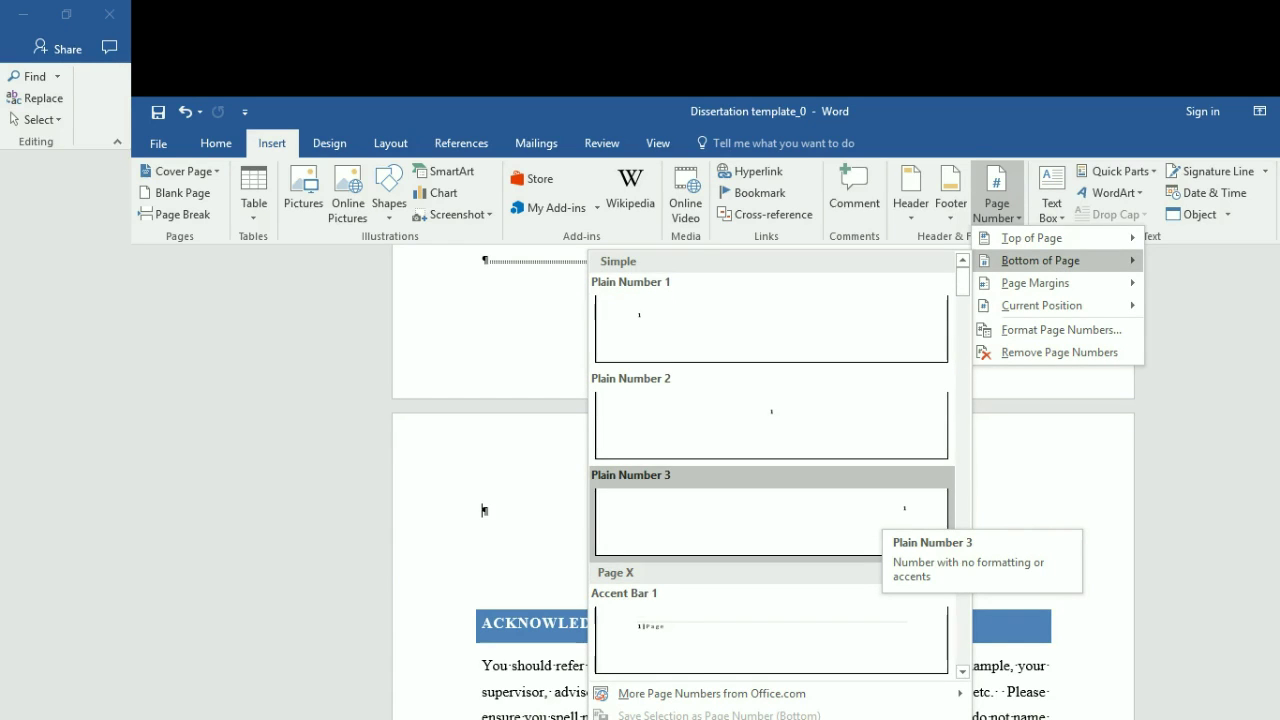
pyautogui.click(880, 510)
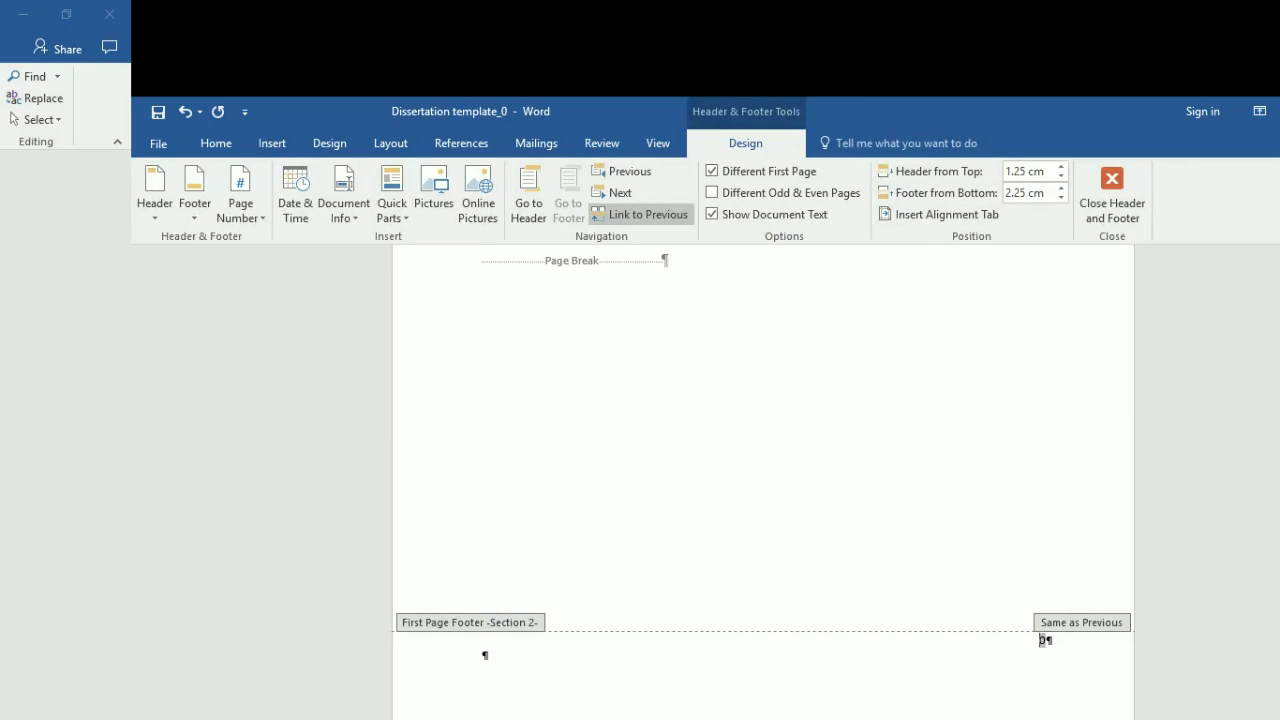
# Examine the Acknowledgements and Abstract page and the page number in its Section 2 first-page footer
pyautogui.scroll(5, 764, 485)
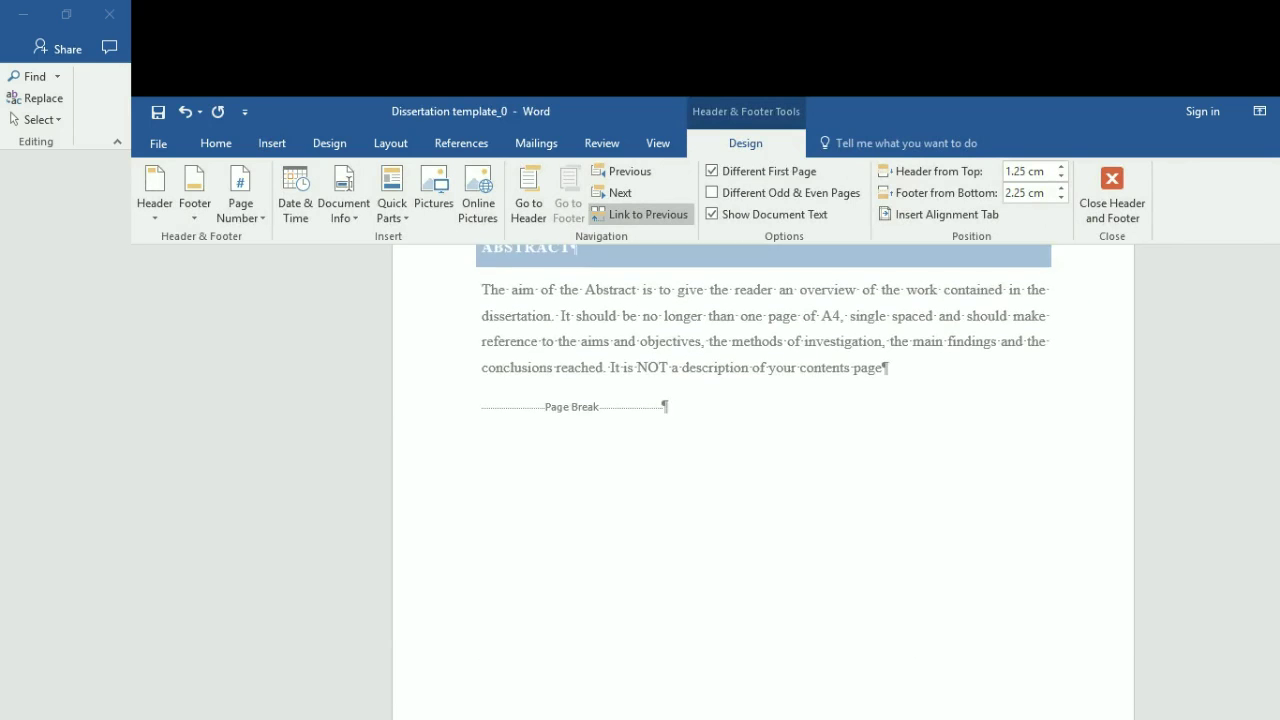
pyautogui.scroll(1, 764, 485)
pyautogui.scroll(-8, 764, 485)
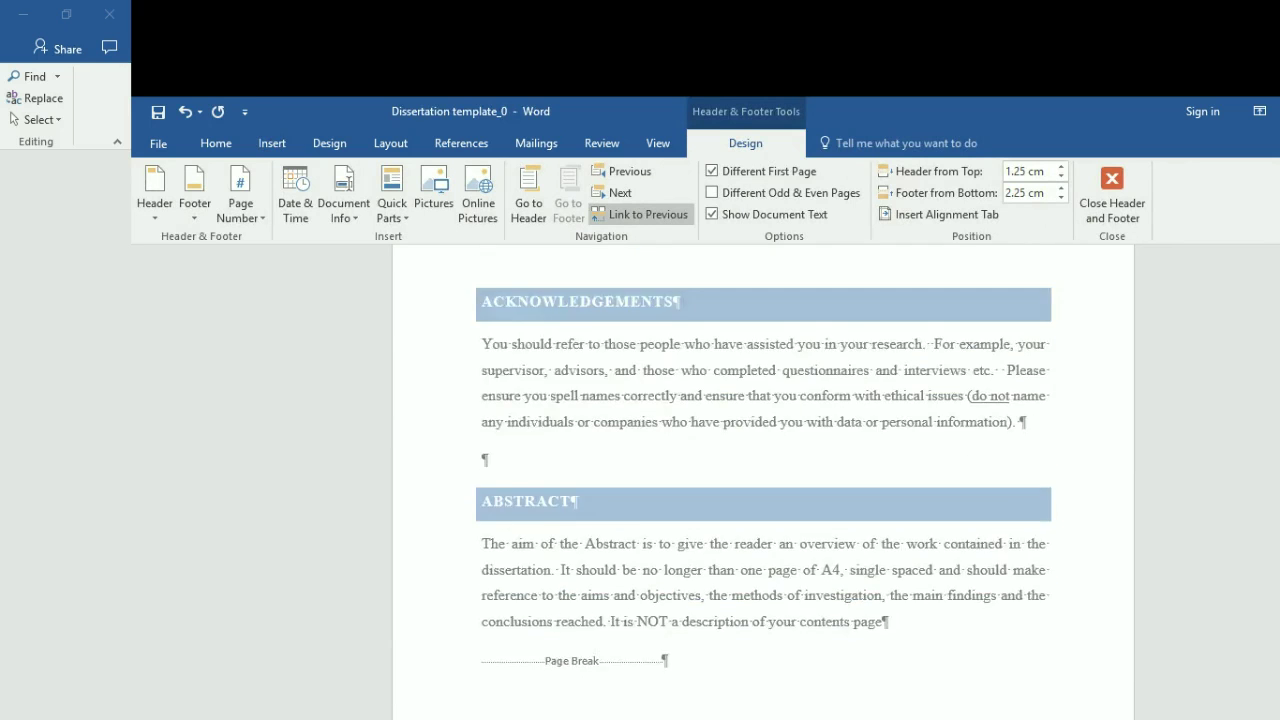
pyautogui.scroll(-1, 764, 485)
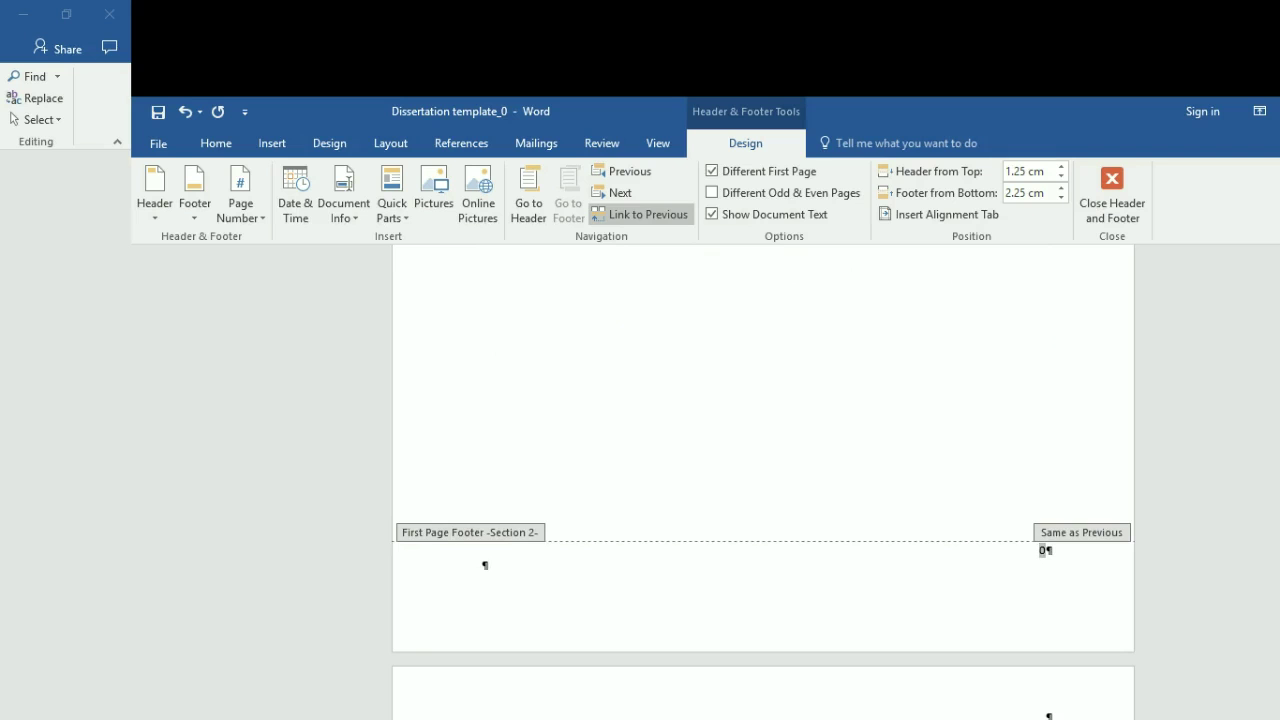
# Format the Section 2 footer page number as lowercase Roman numerals (i, ii, iii, …), starting at i
pyautogui.rightClick(1041, 550)
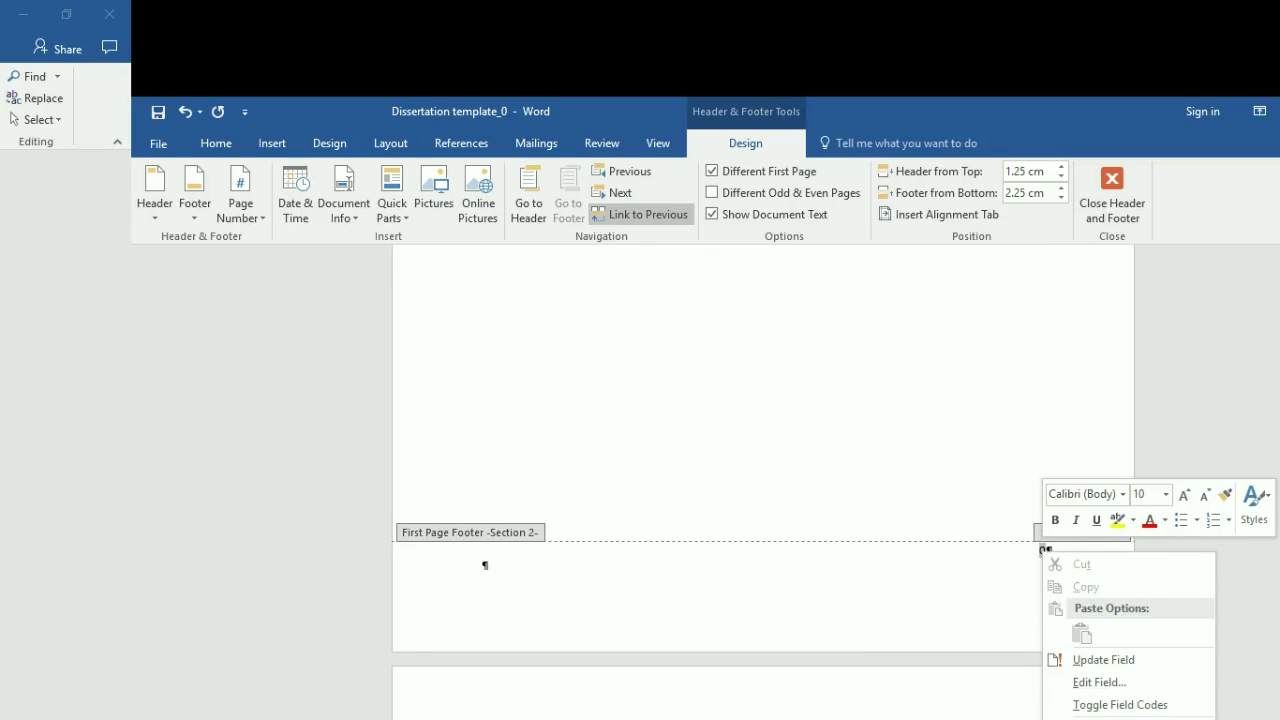
pyautogui.press('Down')
pyautogui.press('Down')
pyautogui.press('Down')
pyautogui.press('Return')
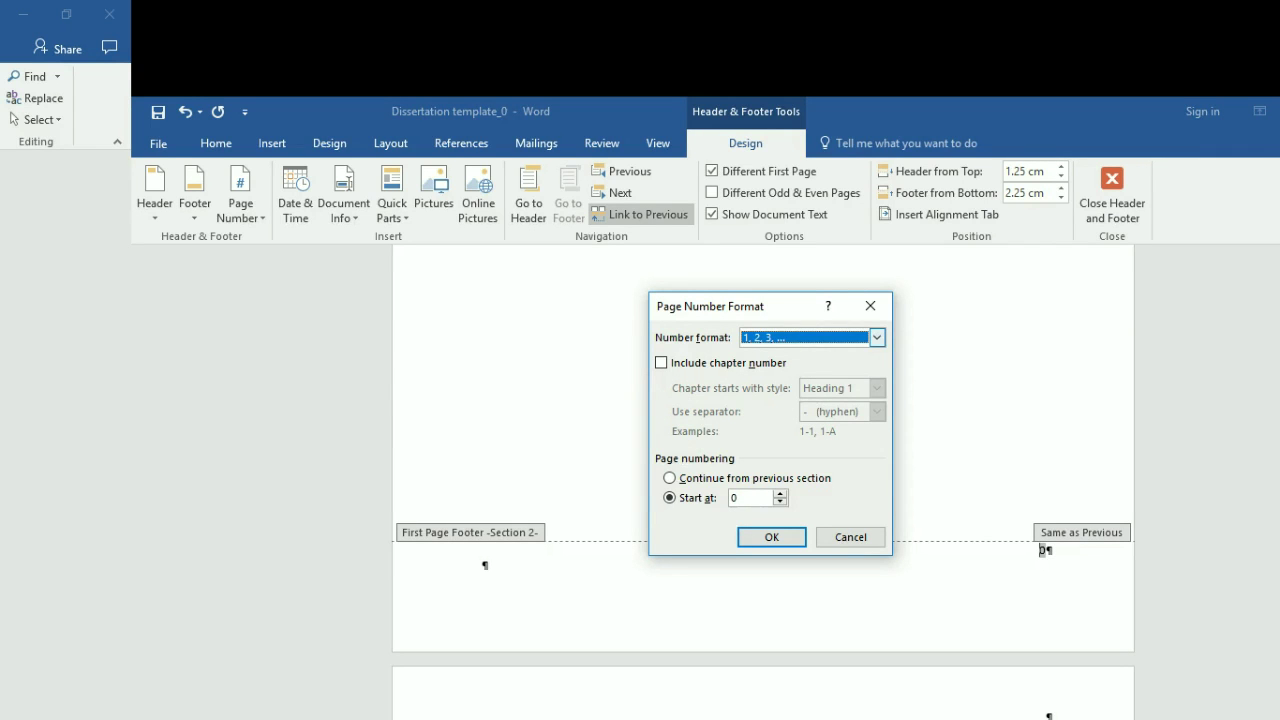
pyautogui.hotkey('alt', 'Down')
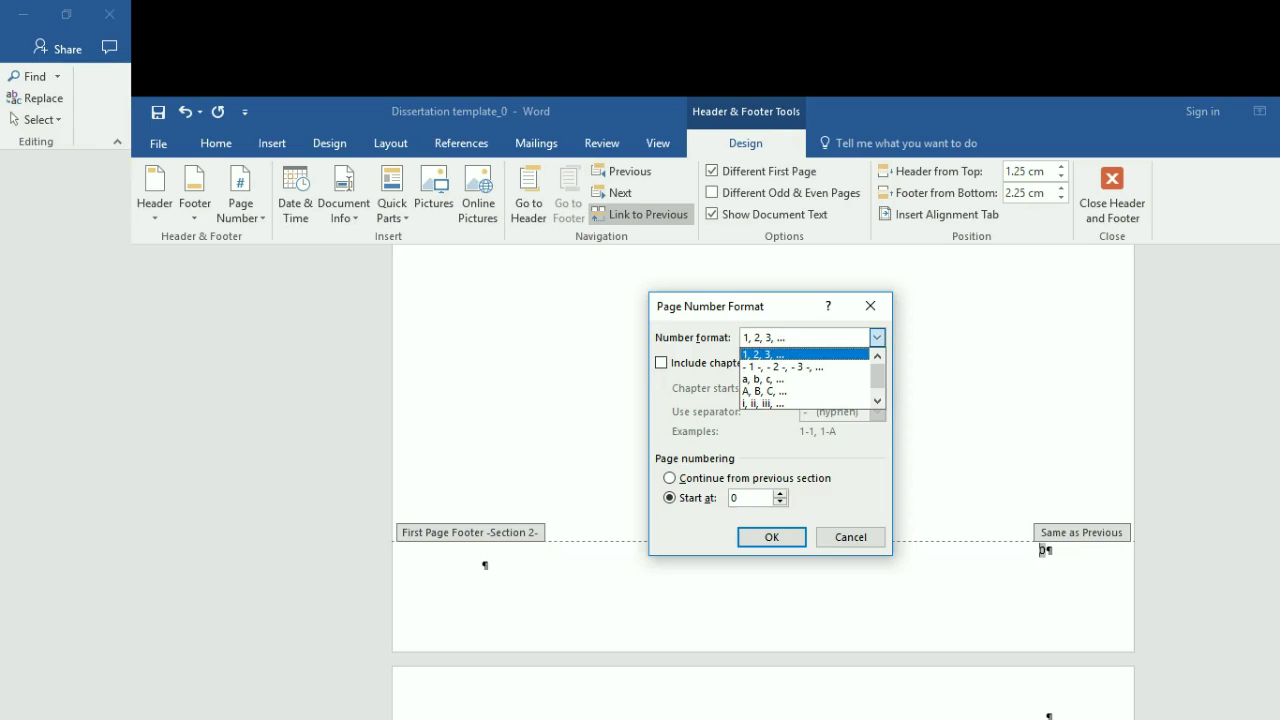
pyautogui.press('Down')
pyautogui.press('Down')
pyautogui.press('Down')
pyautogui.press('Down')
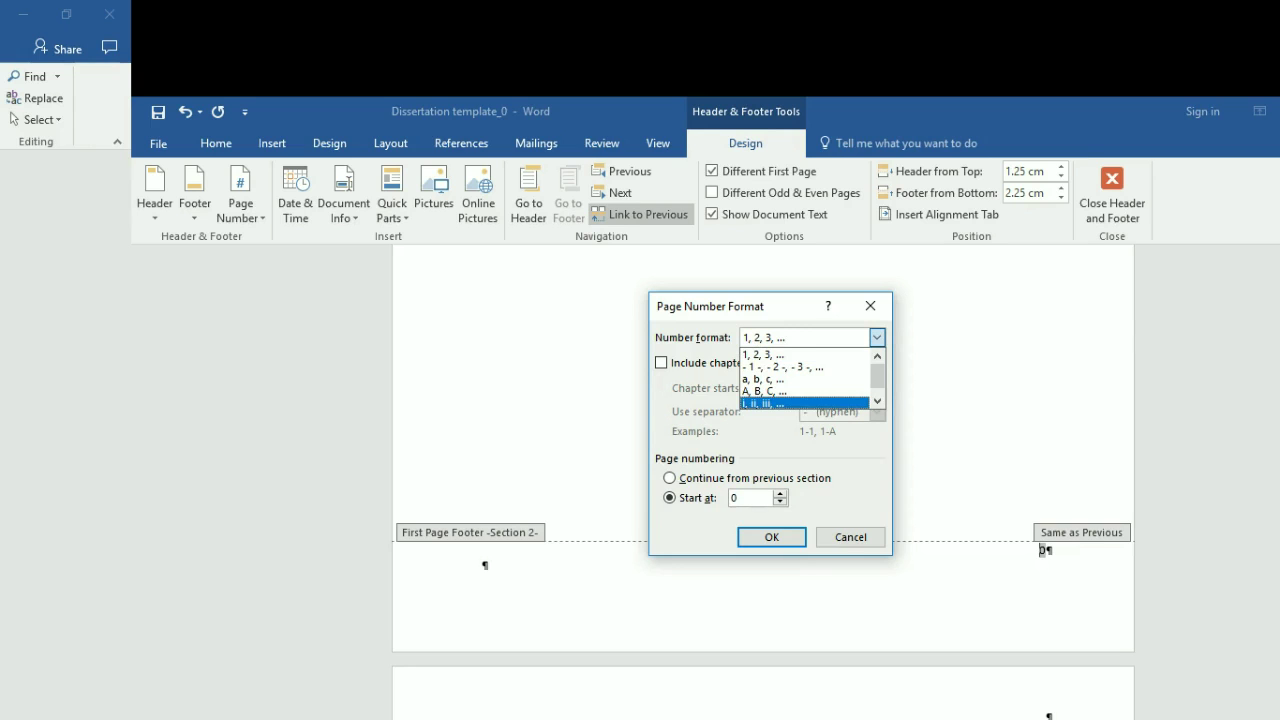
pyautogui.press('Return')
pyautogui.press('Return')
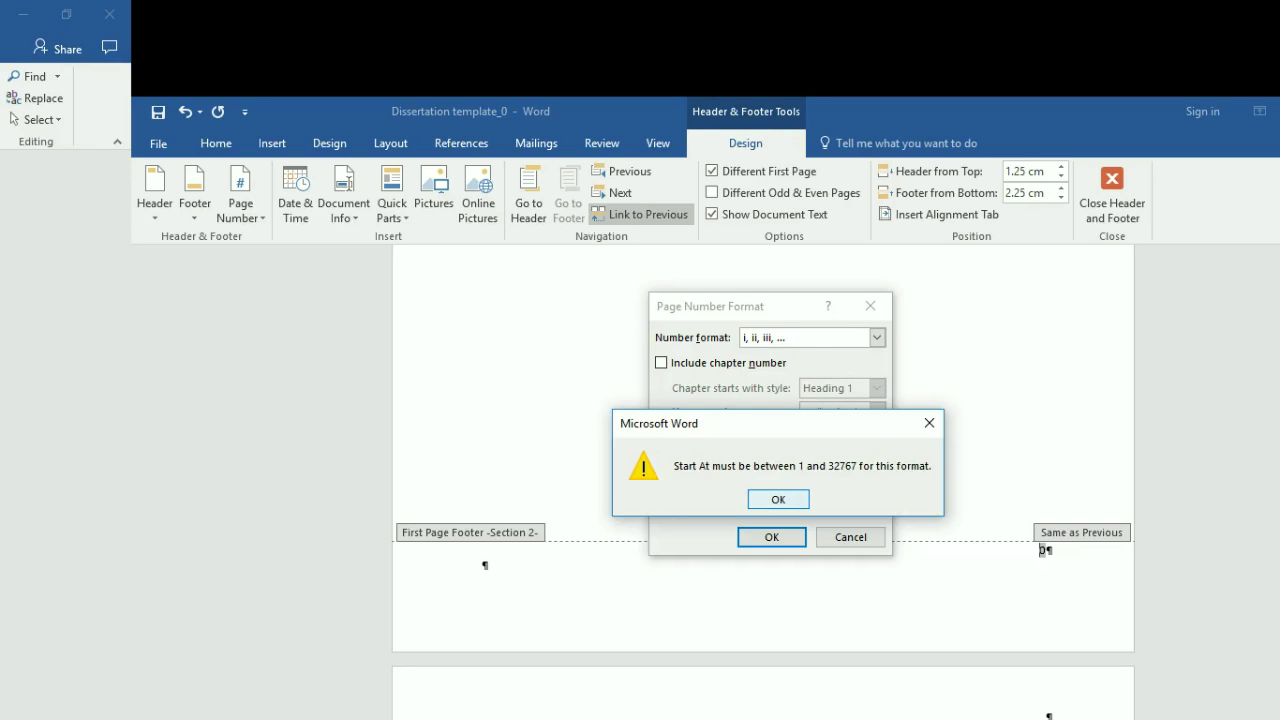
pyautogui.press('Return')
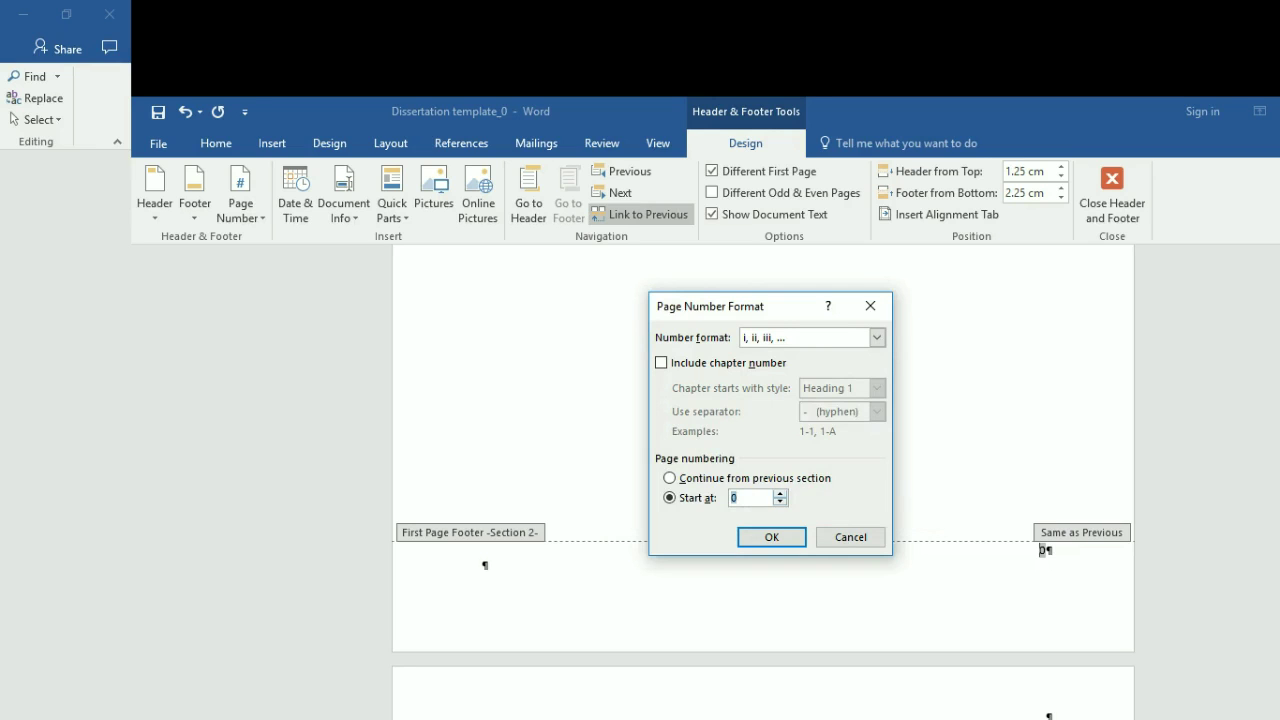
pyautogui.write('i')
pyautogui.press('Return')
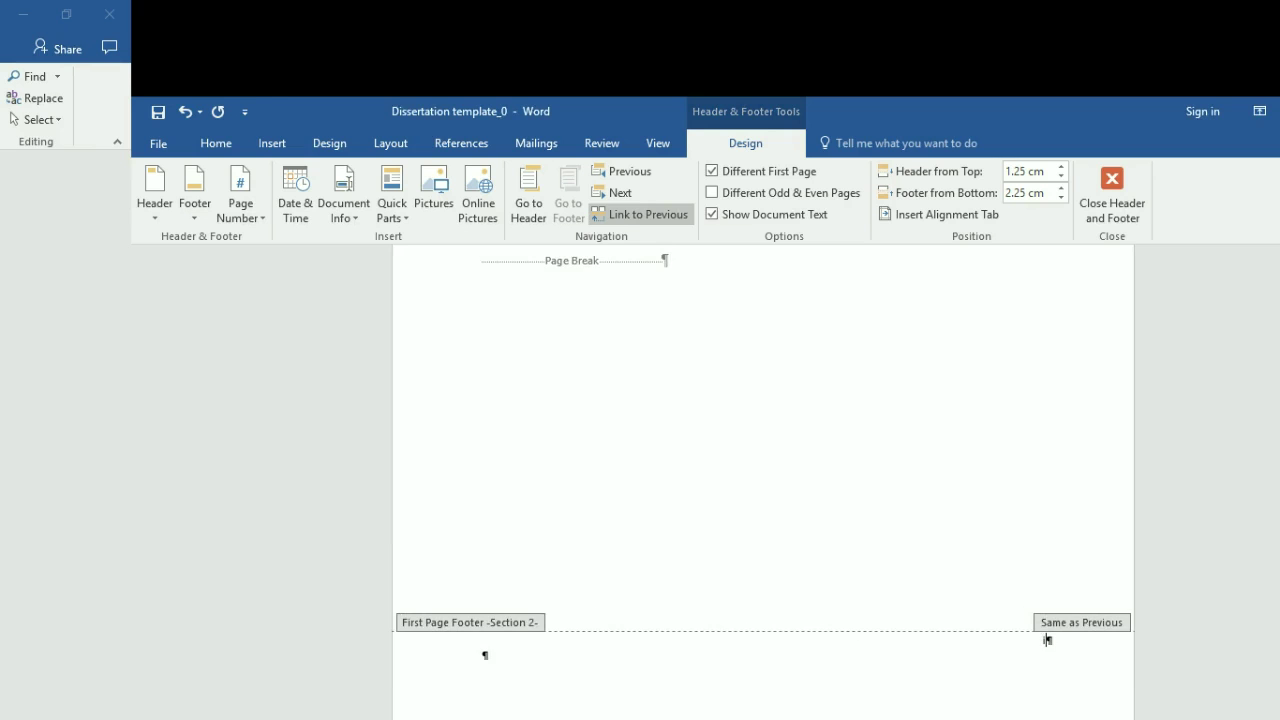
# Check the Section 2 footer against the Table of Contents page and close header and footer editing
pyautogui.scroll(-7, 763, 480)
pyautogui.scroll(-3, 763, 480)
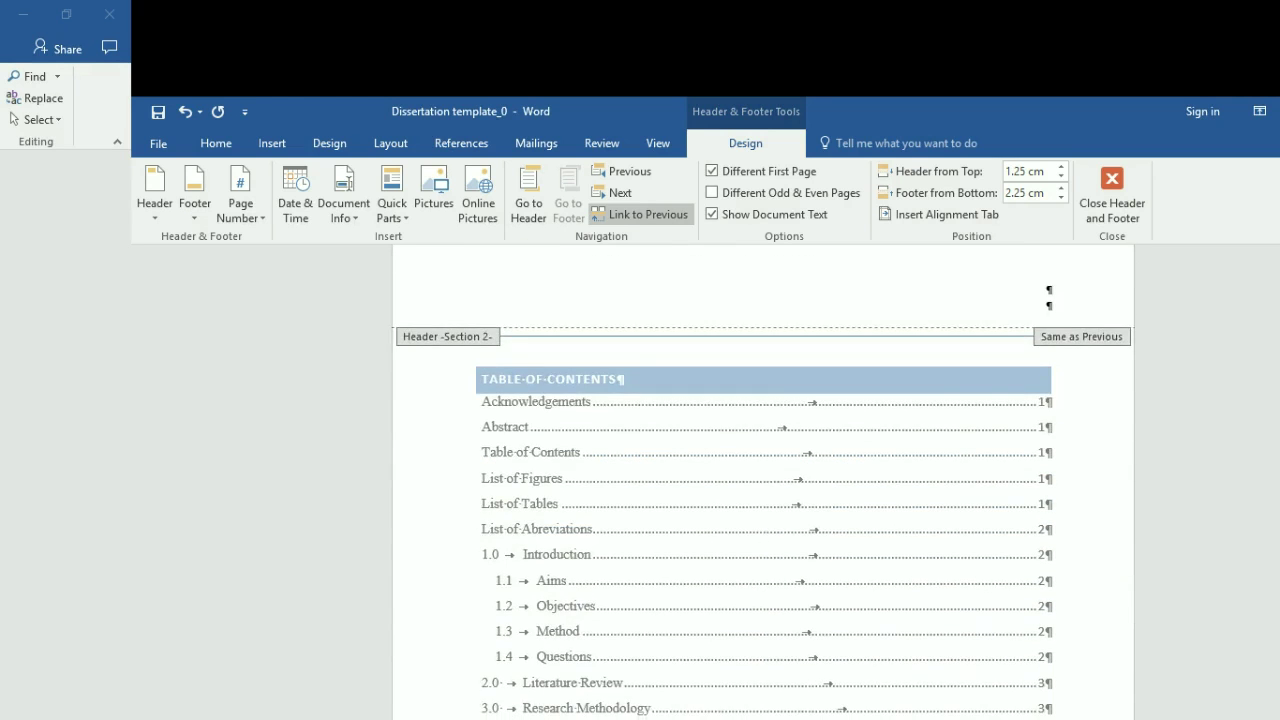
pyautogui.scroll(5, 763, 480)
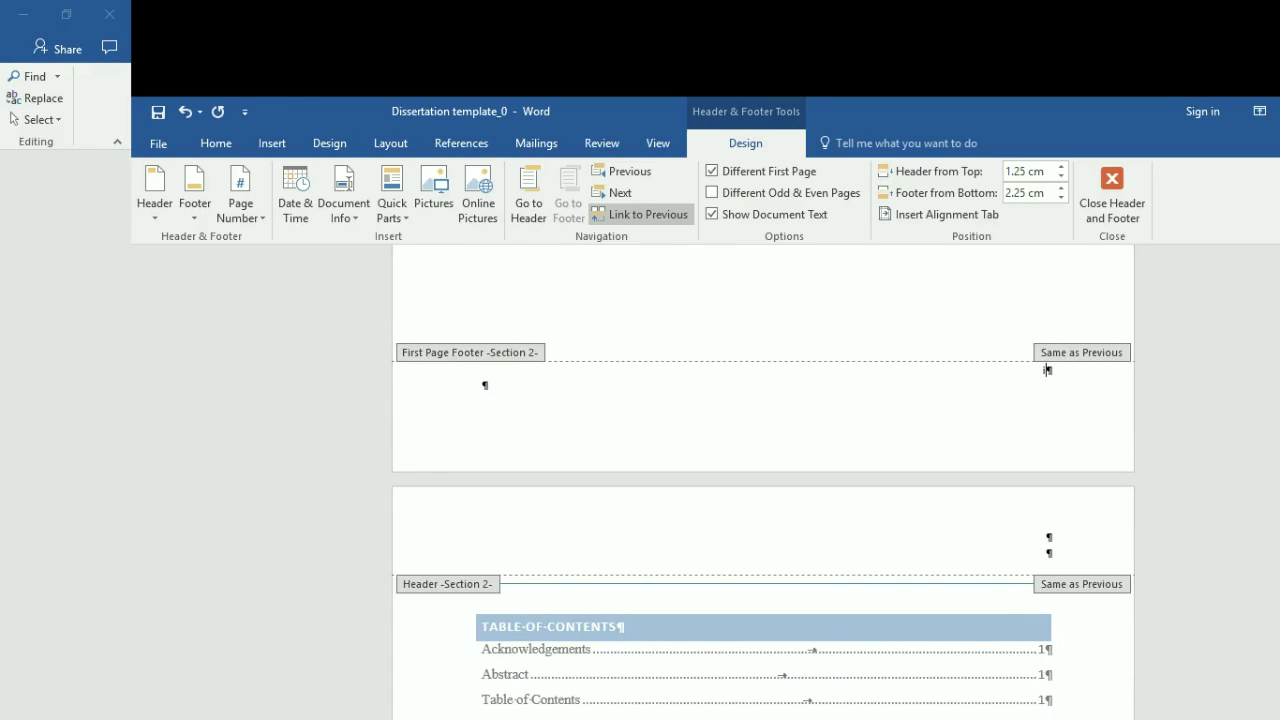
pyautogui.scroll(-1, 763, 480)
pyautogui.scroll(-2, 1047, 314)
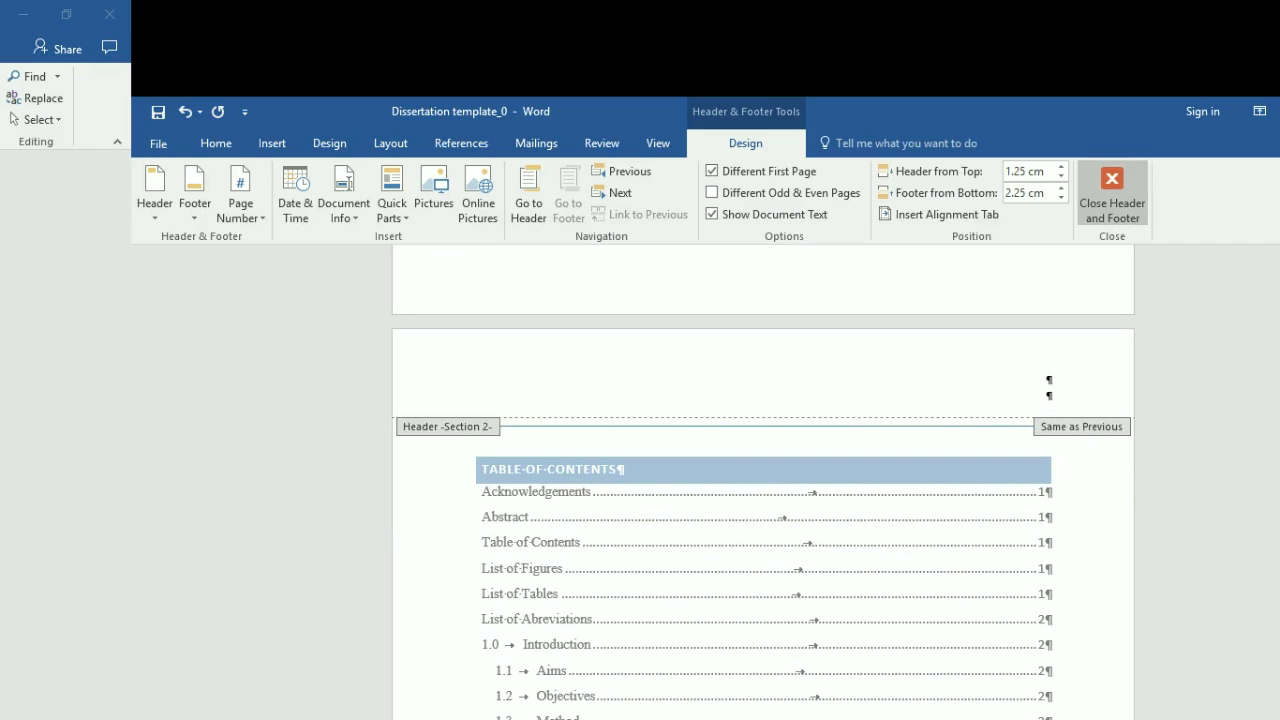
pyautogui.click(1112, 195)
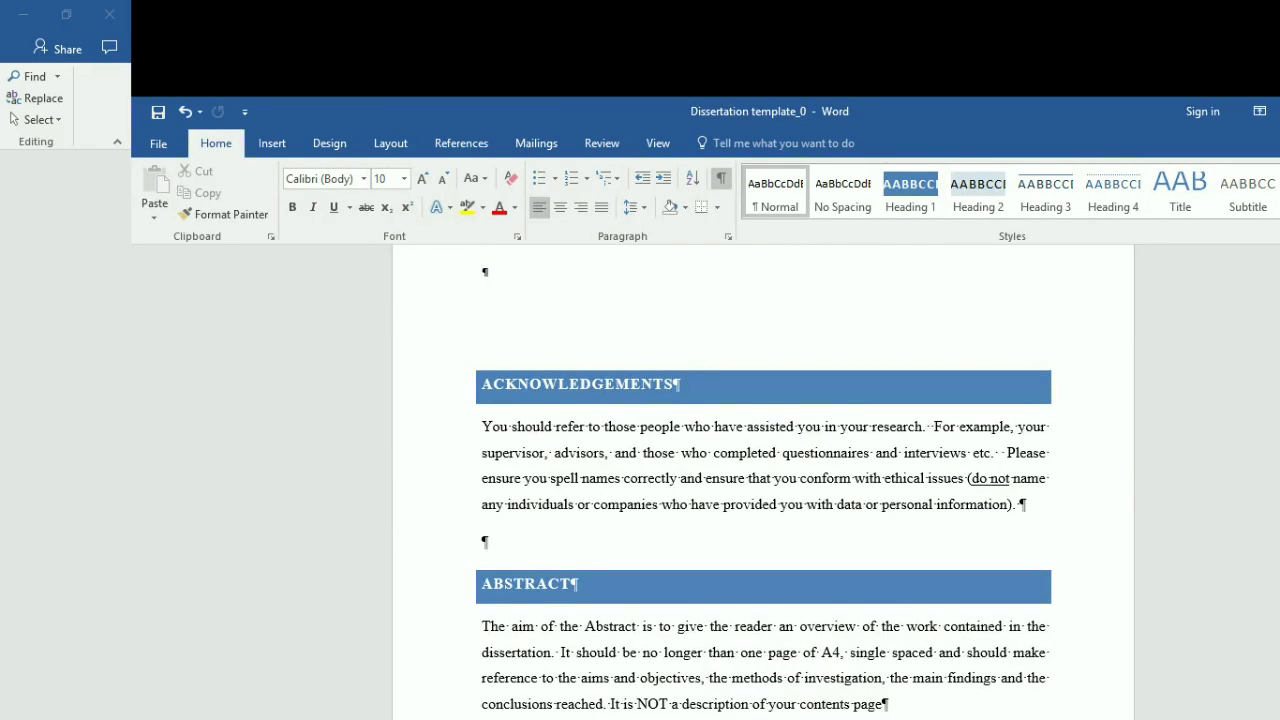
# Update the entire table of contents and place the cursor in the empty paragraph above it
pyautogui.scroll(-8, 763, 480)
pyautogui.scroll(-8, 578, 368)
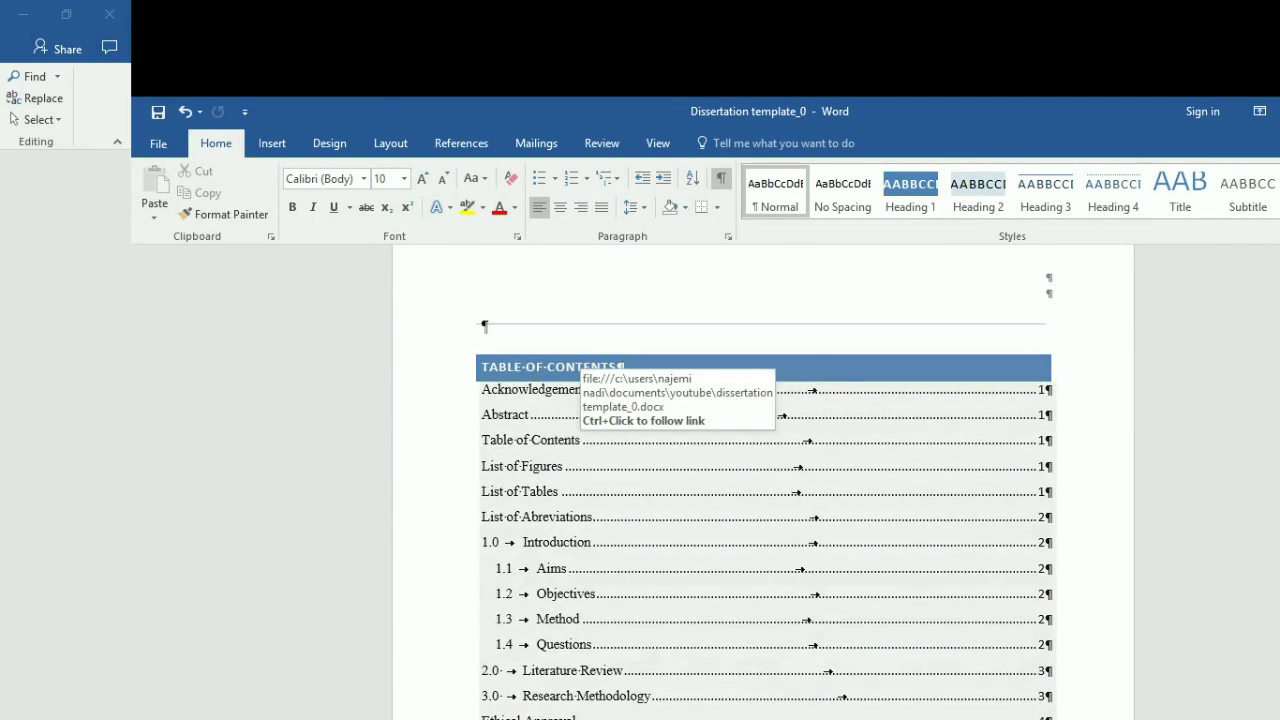
pyautogui.click(580, 440)
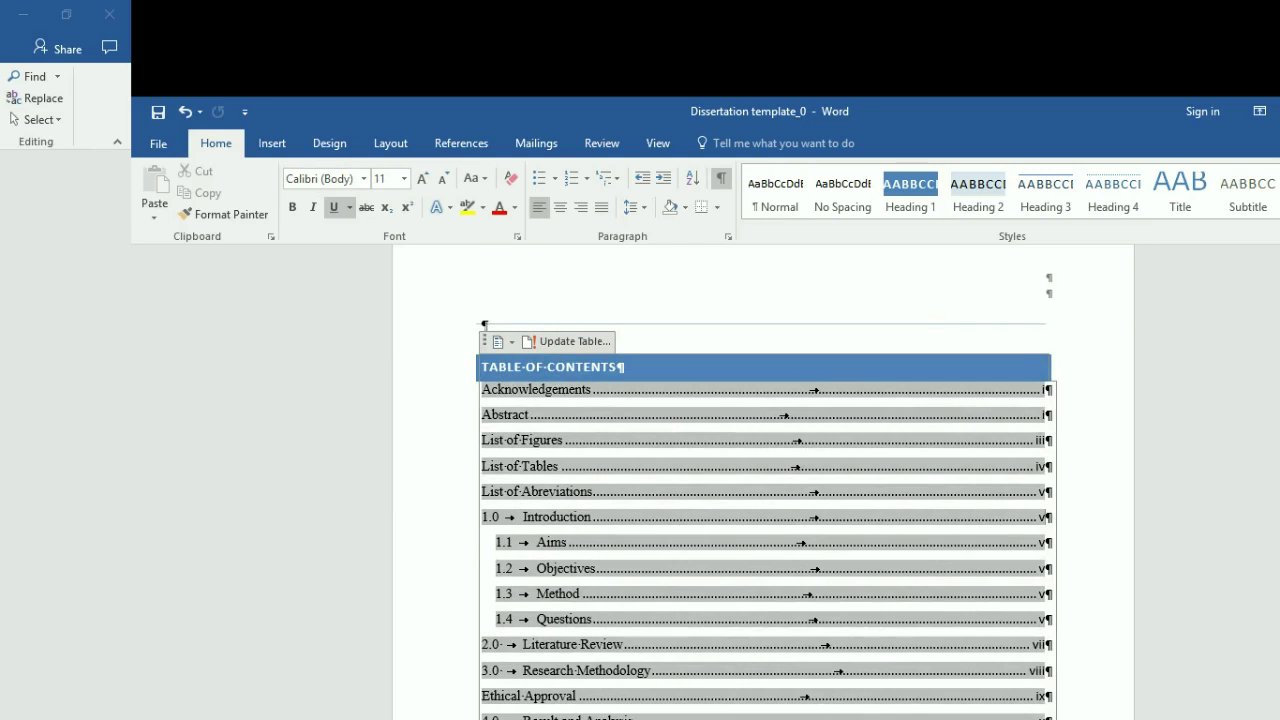
pyautogui.click(484, 326)
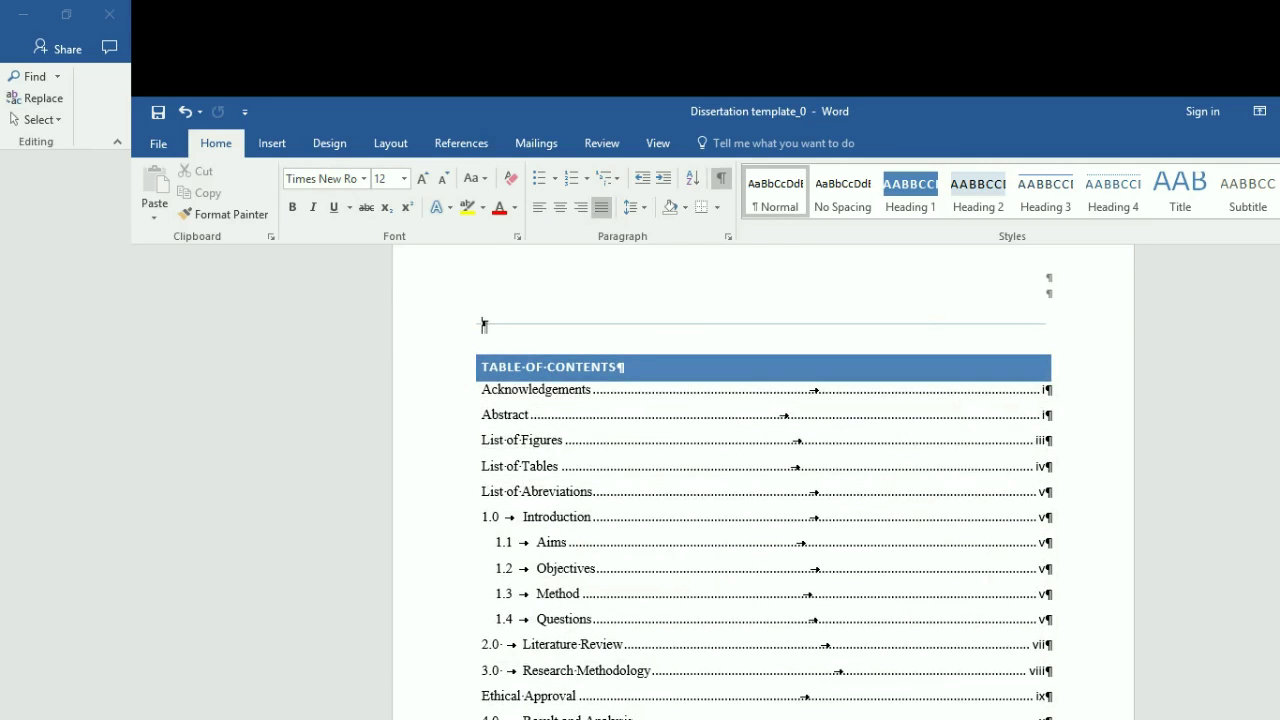
# Hide the formatting symbols and examine the page numbering in the table of contents and on the pages up to the Introduction
pyautogui.click(720, 178)
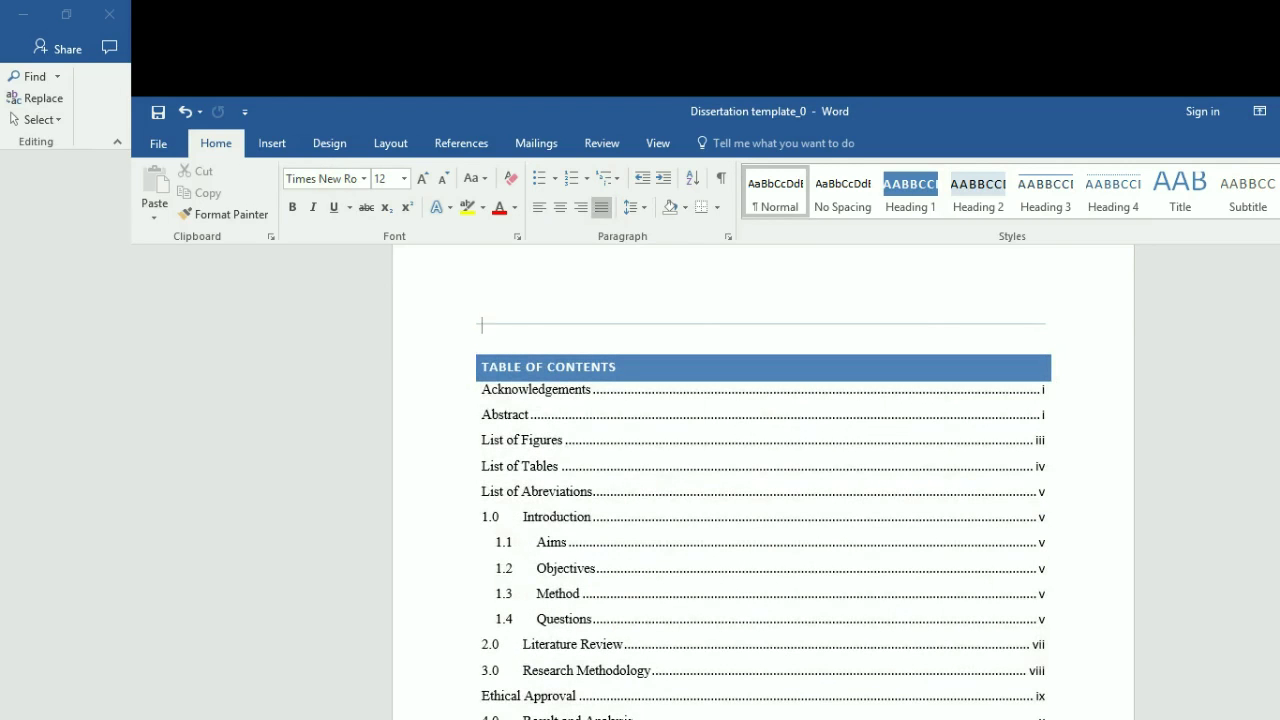
pyautogui.scroll(-2, 763, 480)
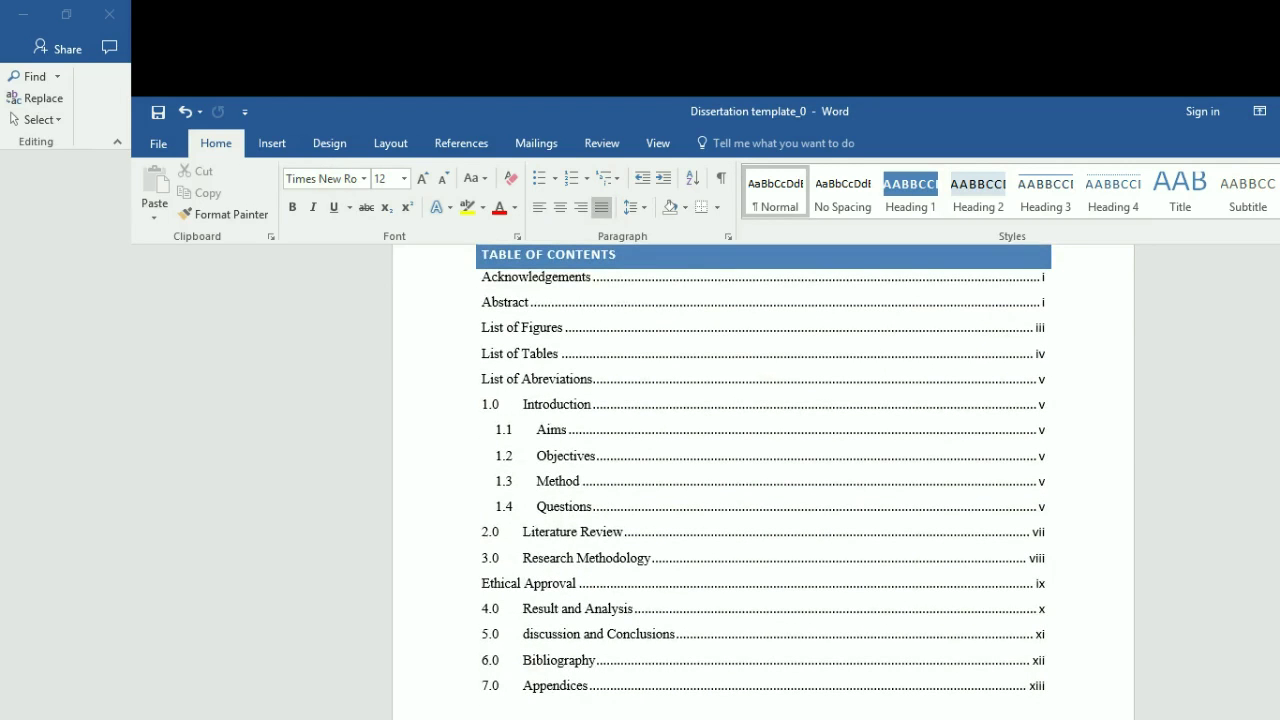
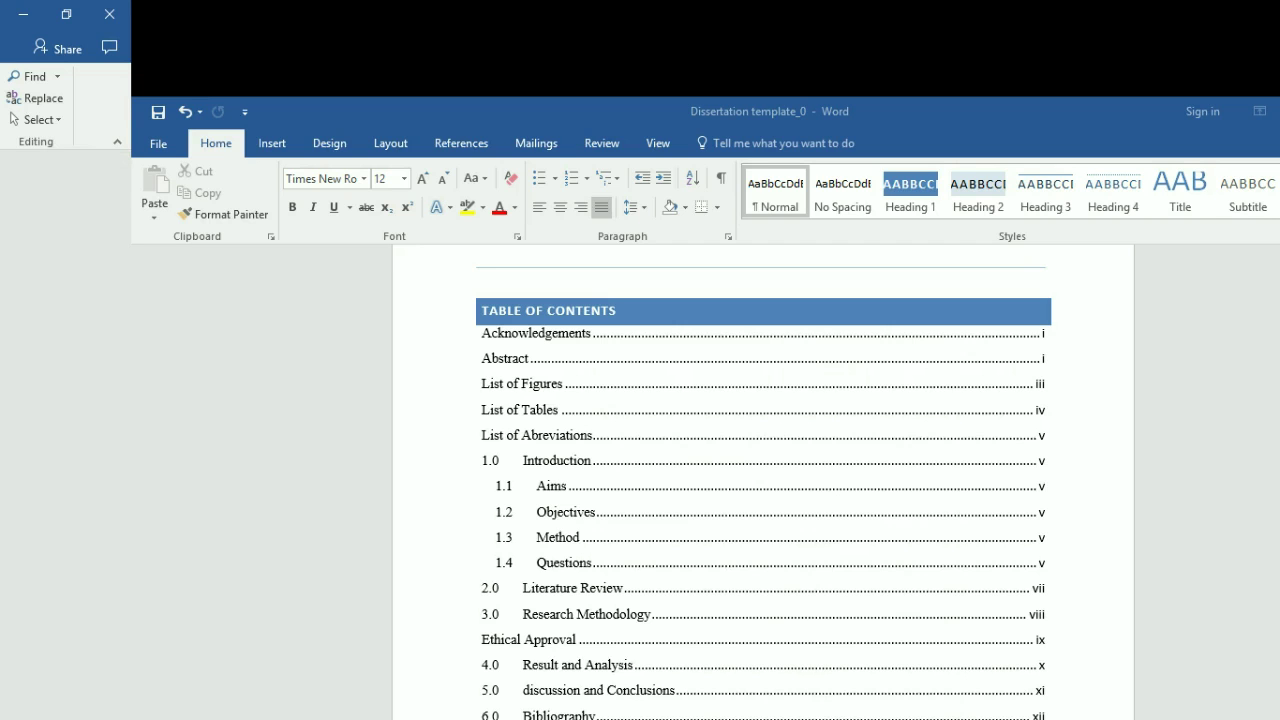
pyautogui.scroll(-5, 760, 480)
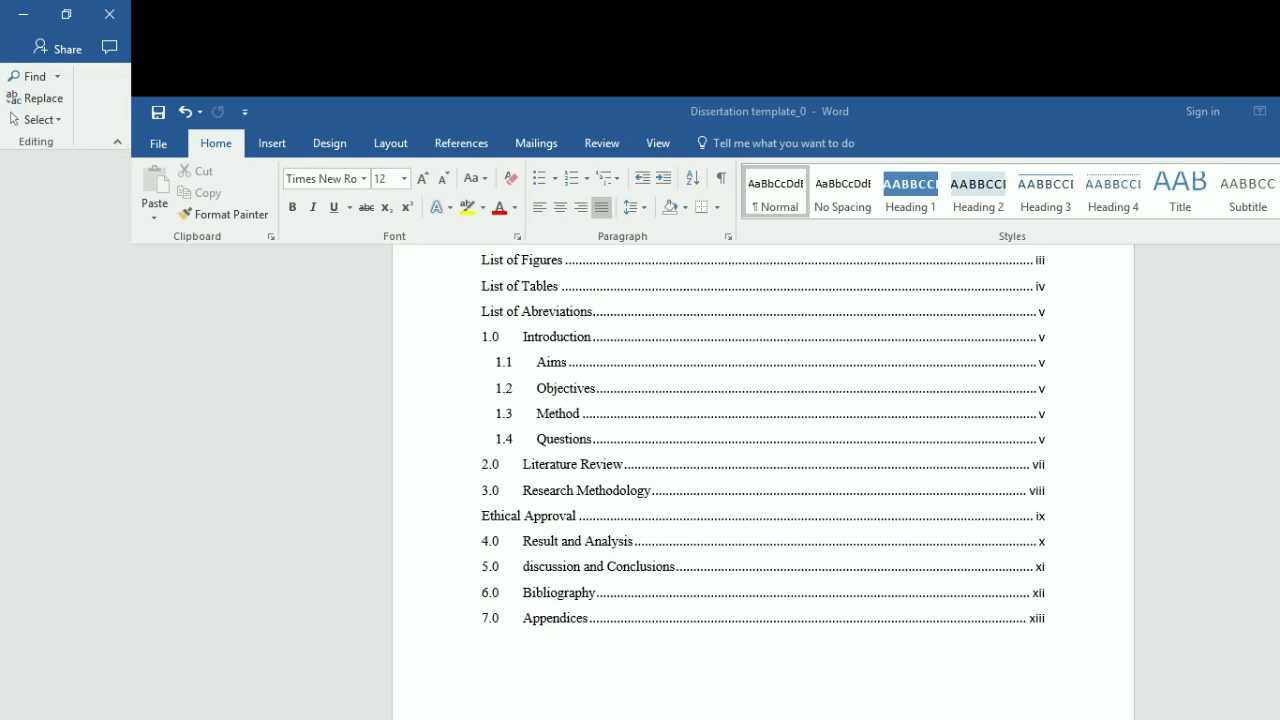
pyautogui.scroll(3, 760, 480)
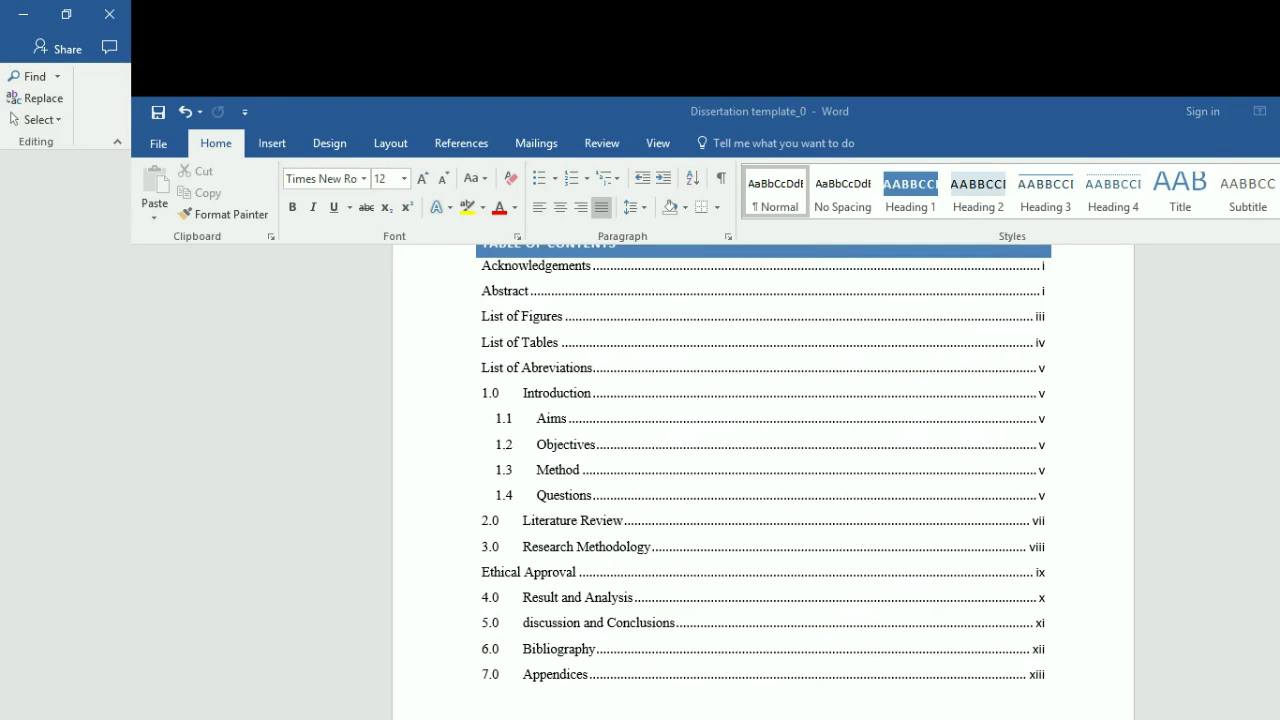
pyautogui.scroll(-12, 763, 480)
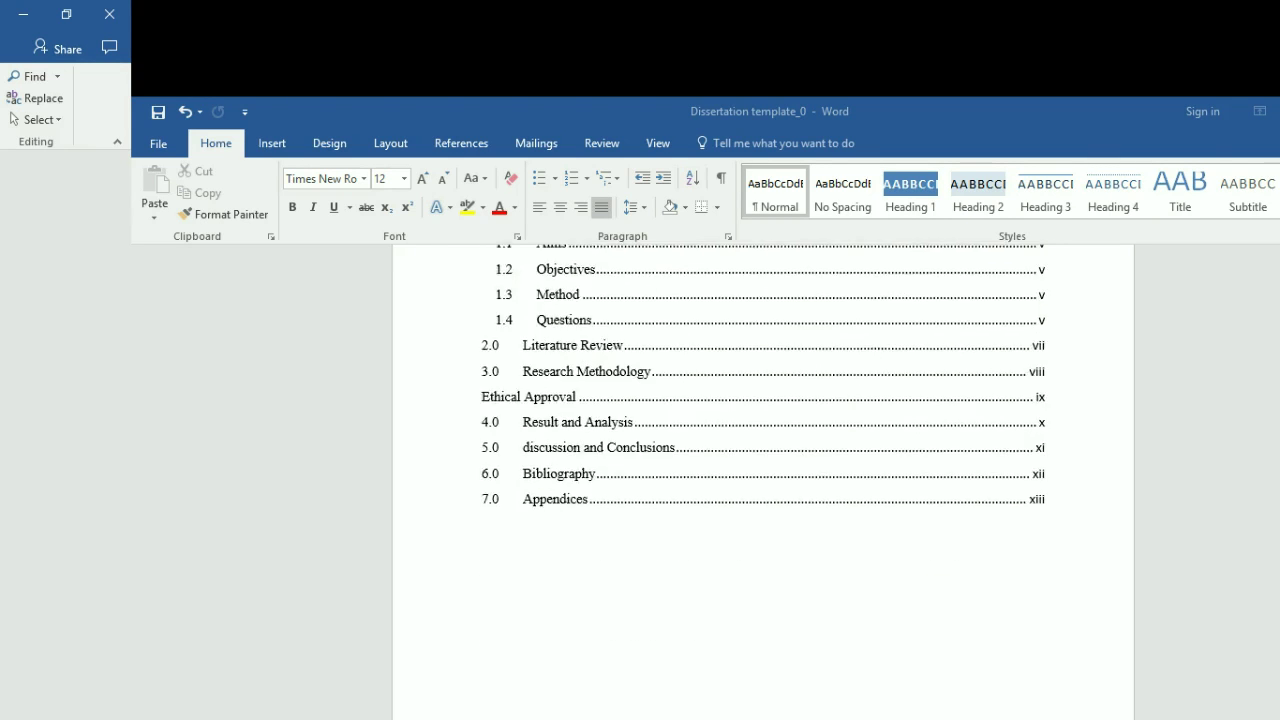
pyautogui.scroll(-5, 763, 646)
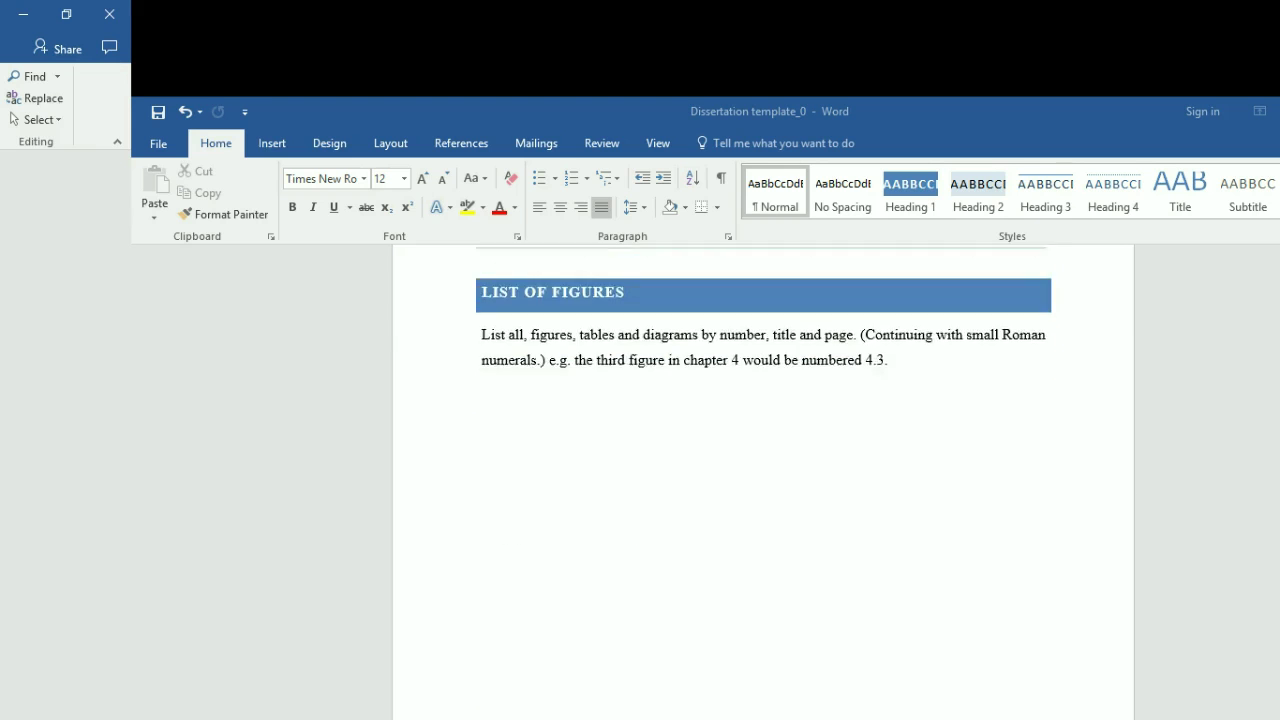
pyautogui.scroll(-5, 763, 646)
pyautogui.scroll(-10, 763, 646)
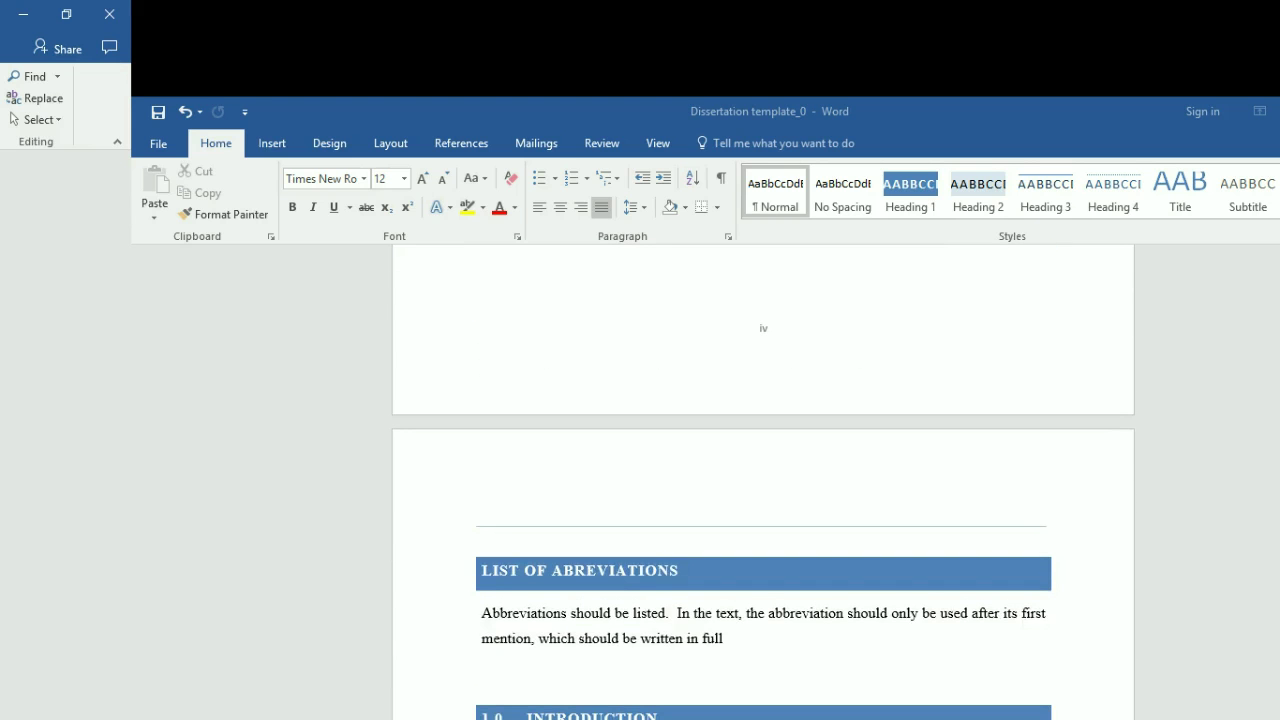
pyautogui.scroll(-6, 763, 646)
pyautogui.hotkey('alt', 'Tab')
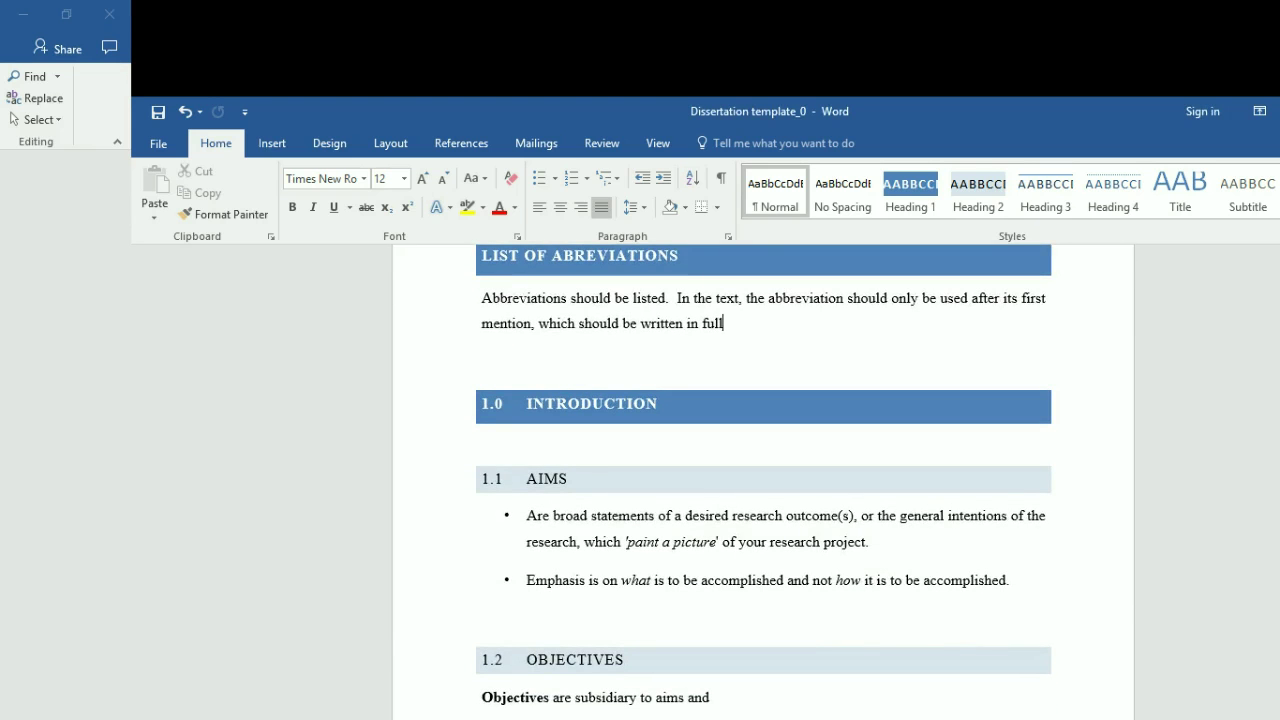
# Show the formatting symbols, add an empty paragraph above the 1.0 Introduction heading, and insert a Next Page section break there
pyautogui.click(720, 178)
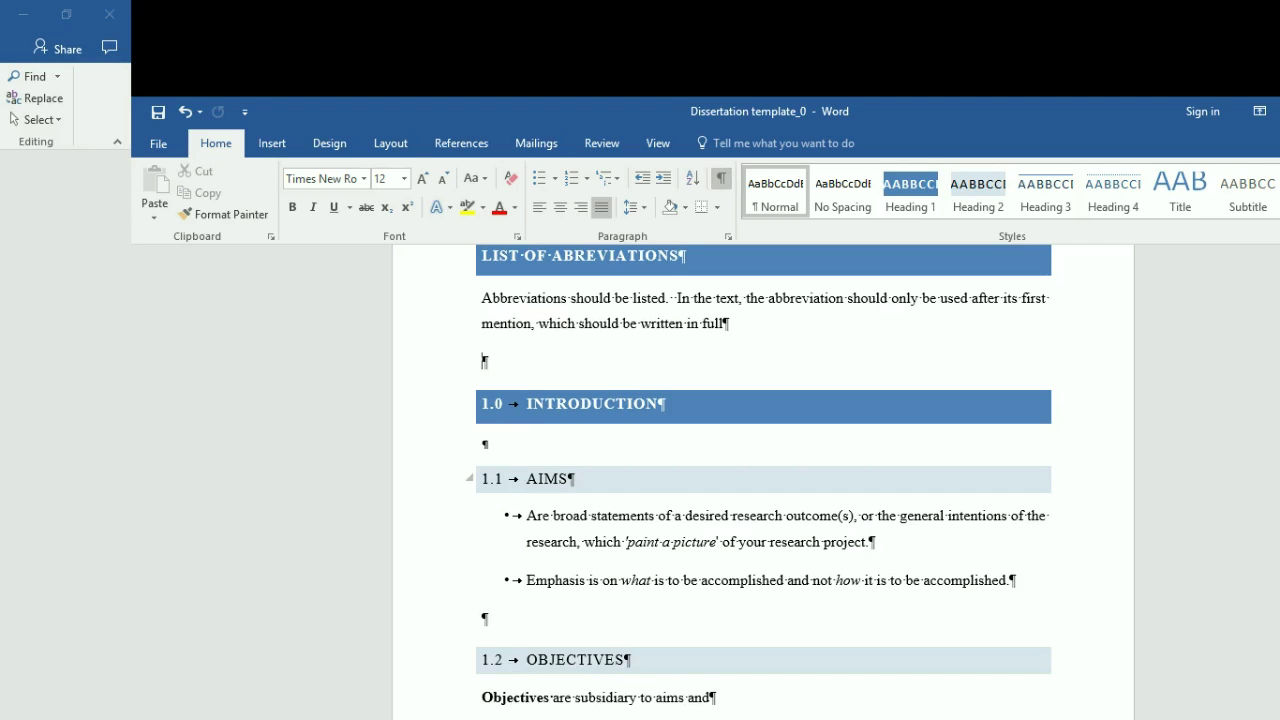
pyautogui.press('Return')
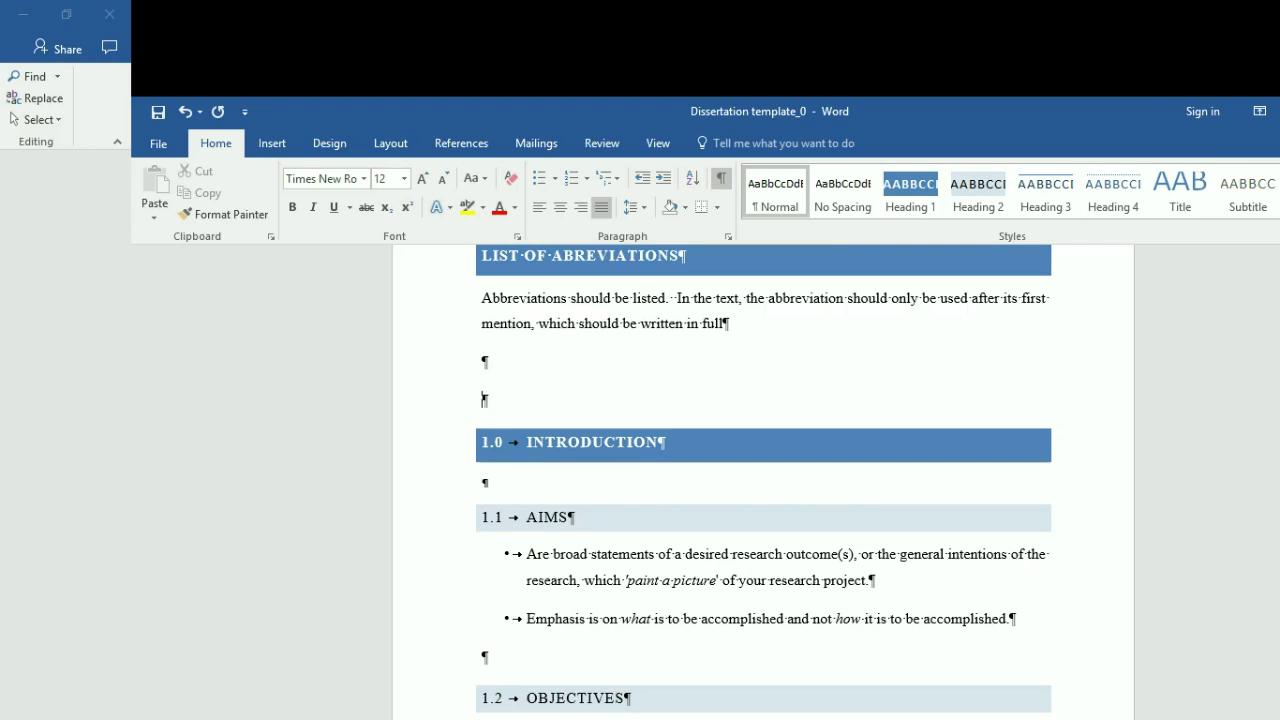
pyautogui.click(390, 143)
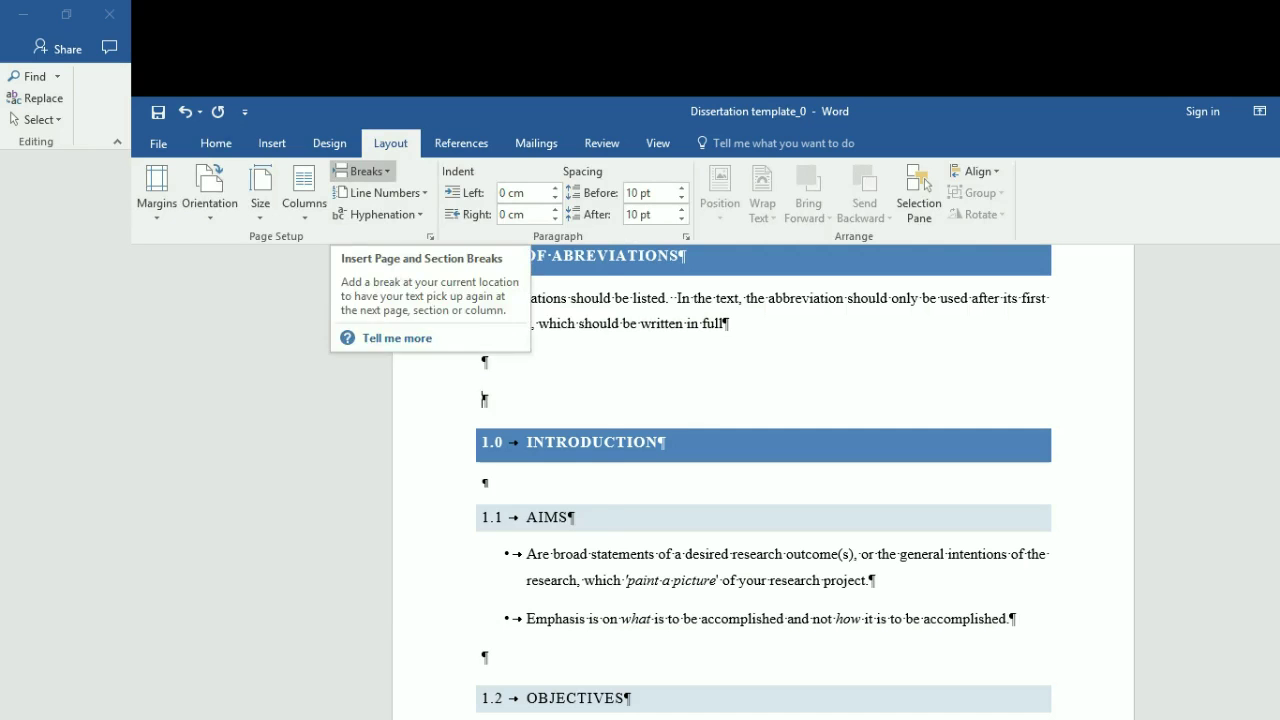
pyautogui.click(362, 171)
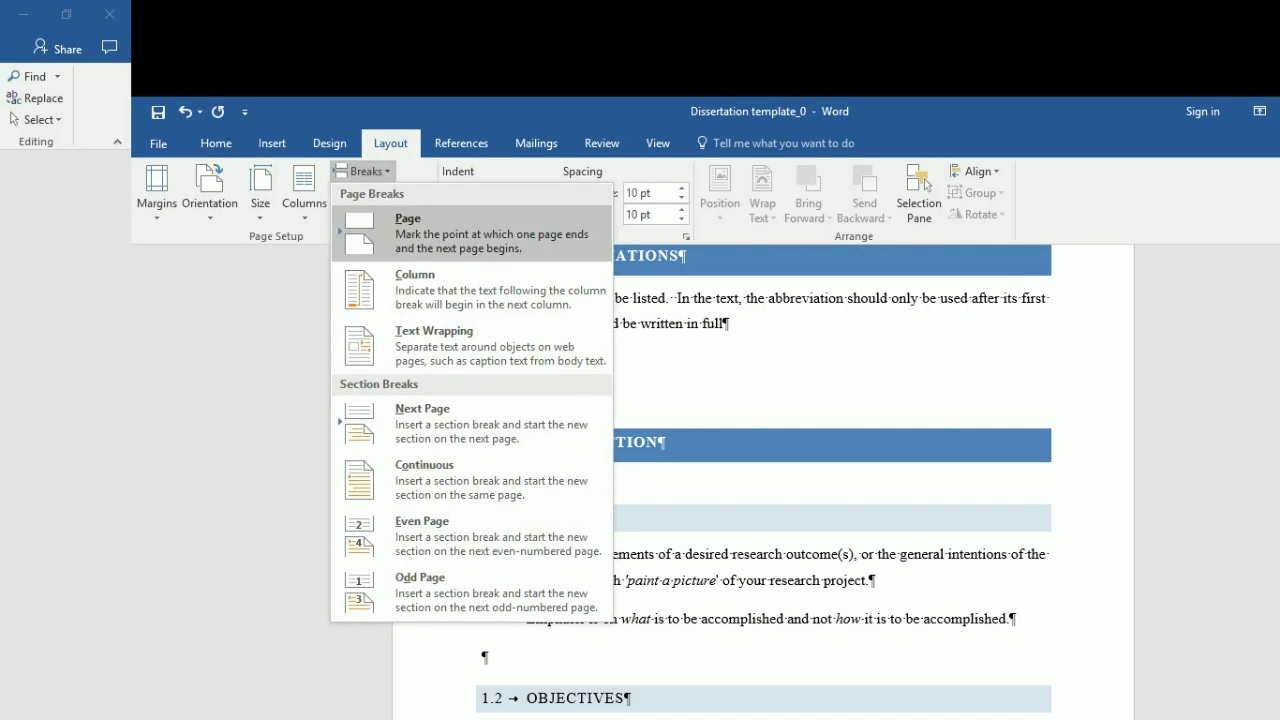
pyautogui.click(422, 416)
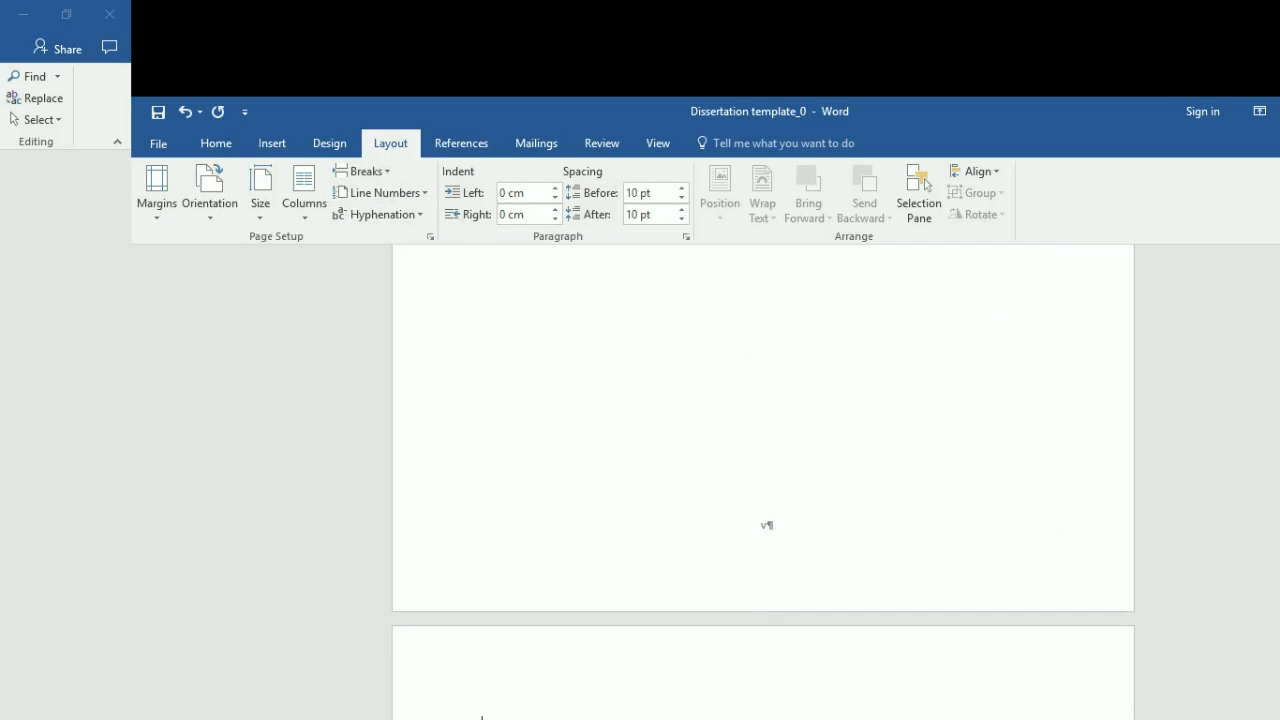
# Open the Section 3 first page footer on the 1.0 Introduction page for editing
pyautogui.scroll(-4, 762, 480)
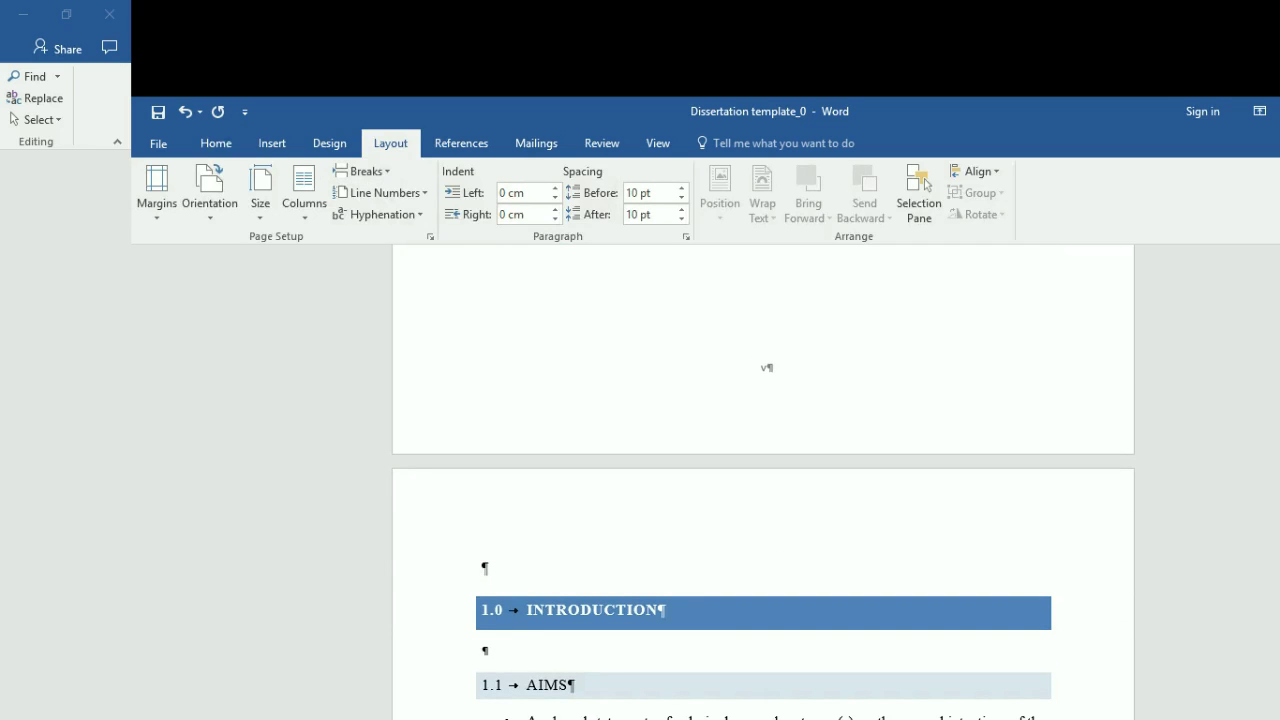
pyautogui.scroll(-2, 764, 480)
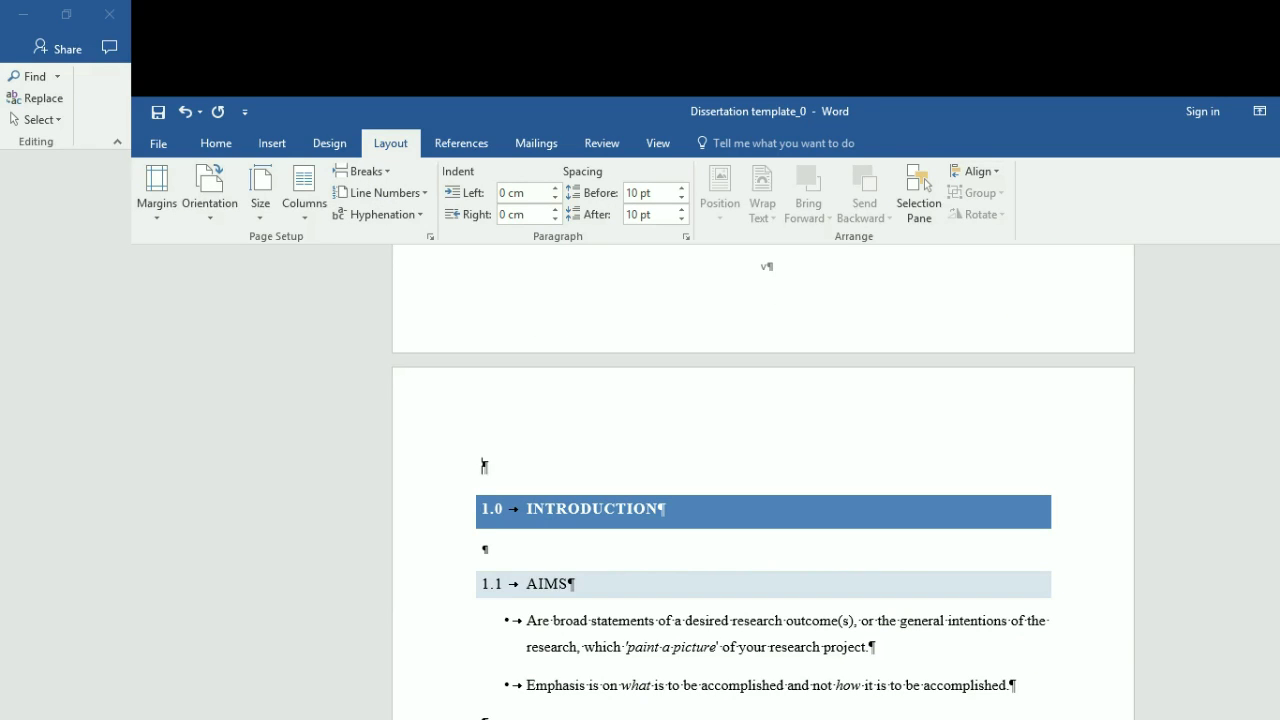
pyautogui.scroll(-3, 764, 480)
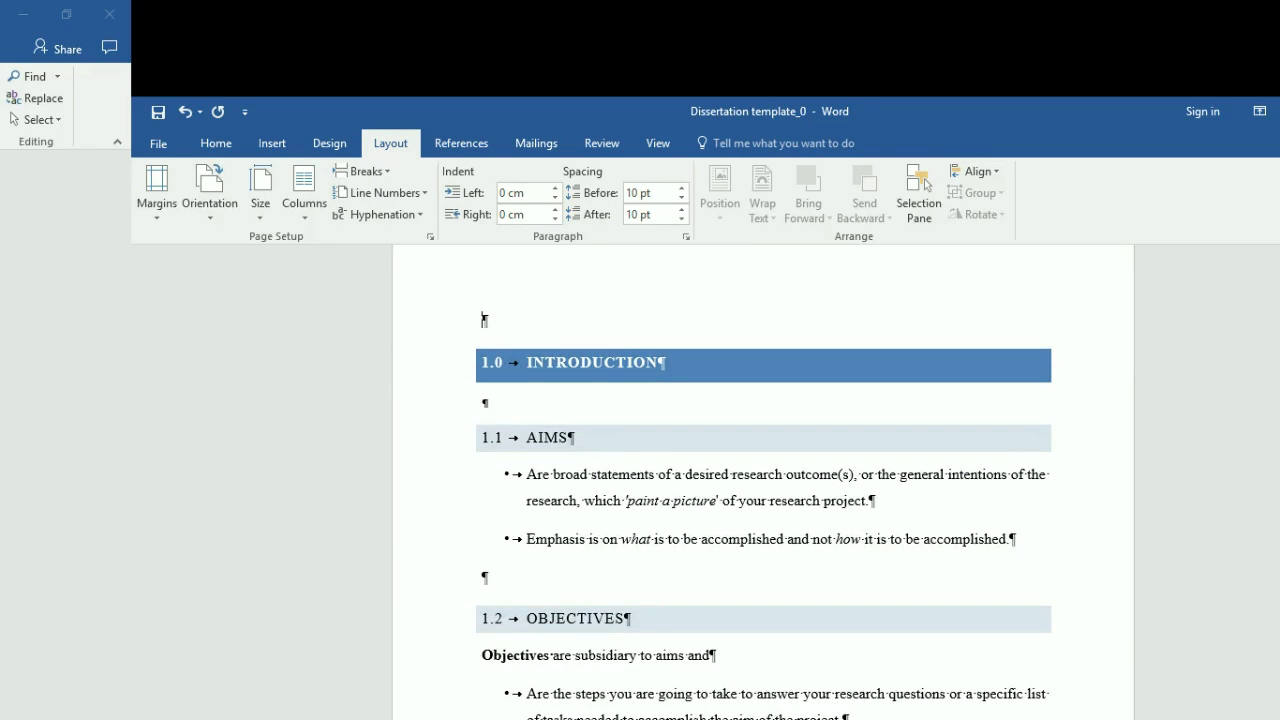
pyautogui.scroll(-3, 484, 318)
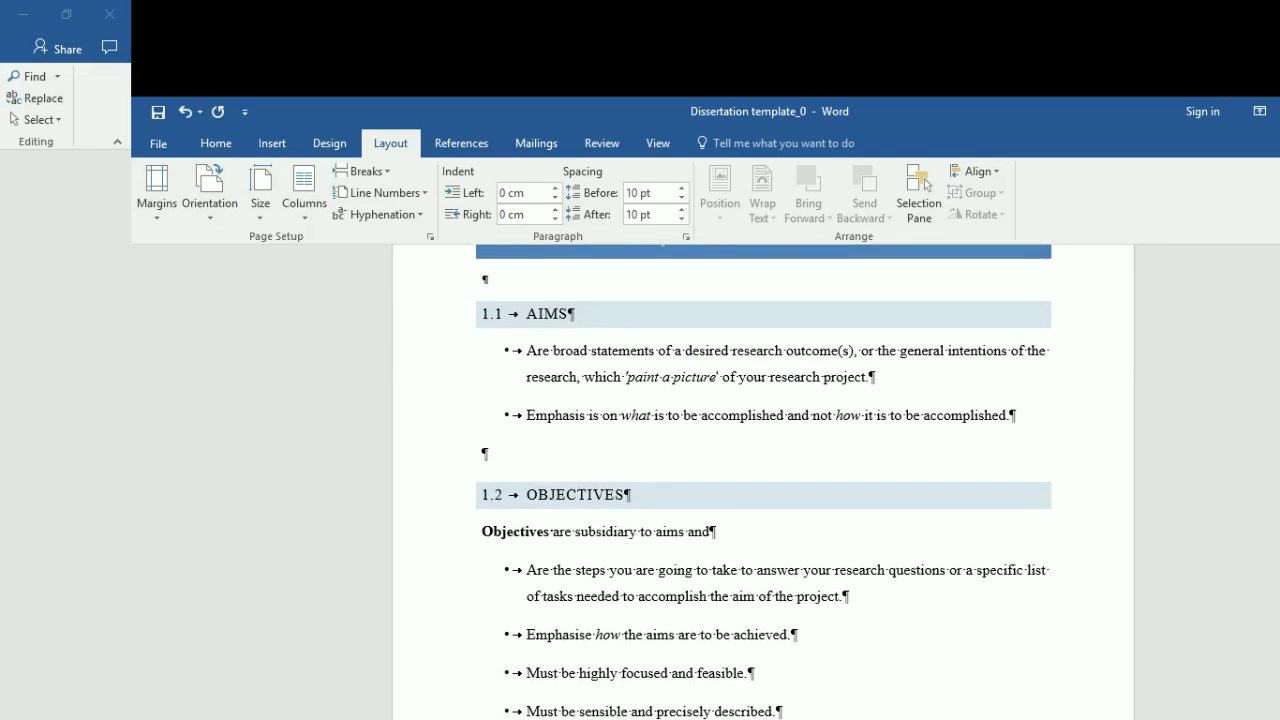
pyautogui.scroll(2, 484, 318)
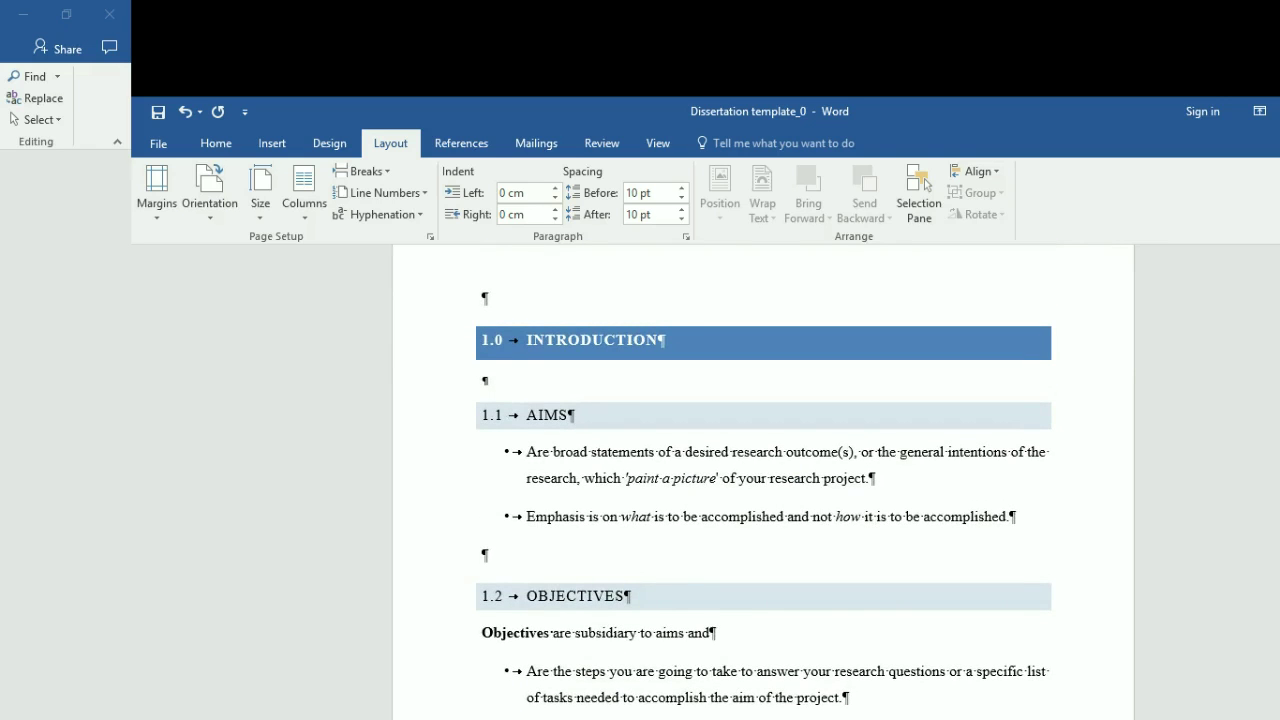
pyautogui.scroll(-14, 484, 297)
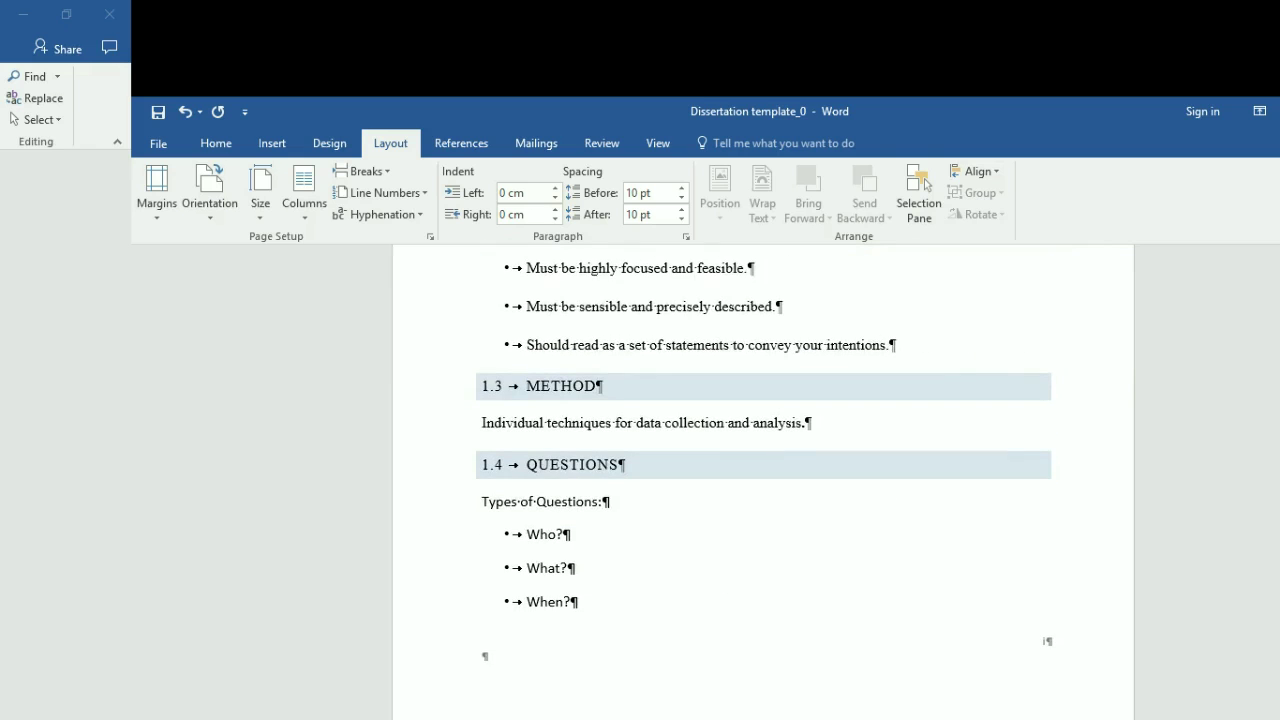
pyautogui.click(570, 601)
pyautogui.doubleClick(1047, 641)
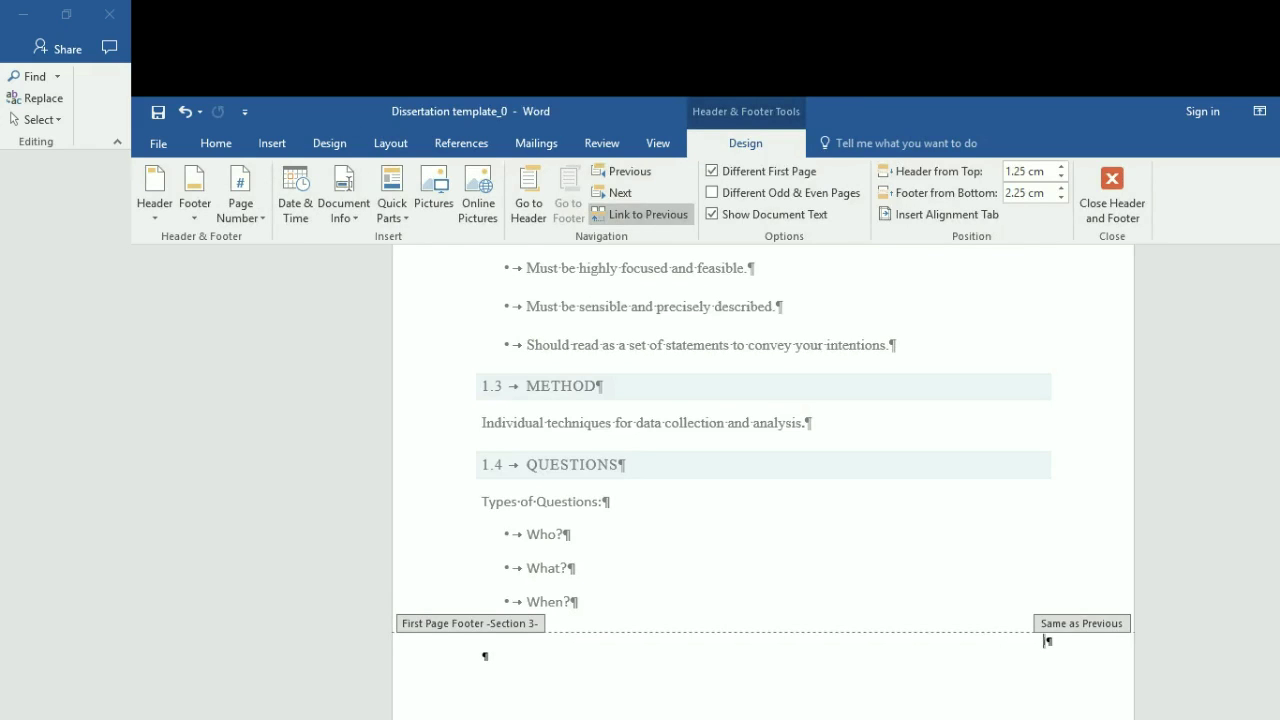
# Set the Section 3 page number format to 1, 2, 3, … starting at 1, and close header and footer editing
pyautogui.rightClick(1047, 641)
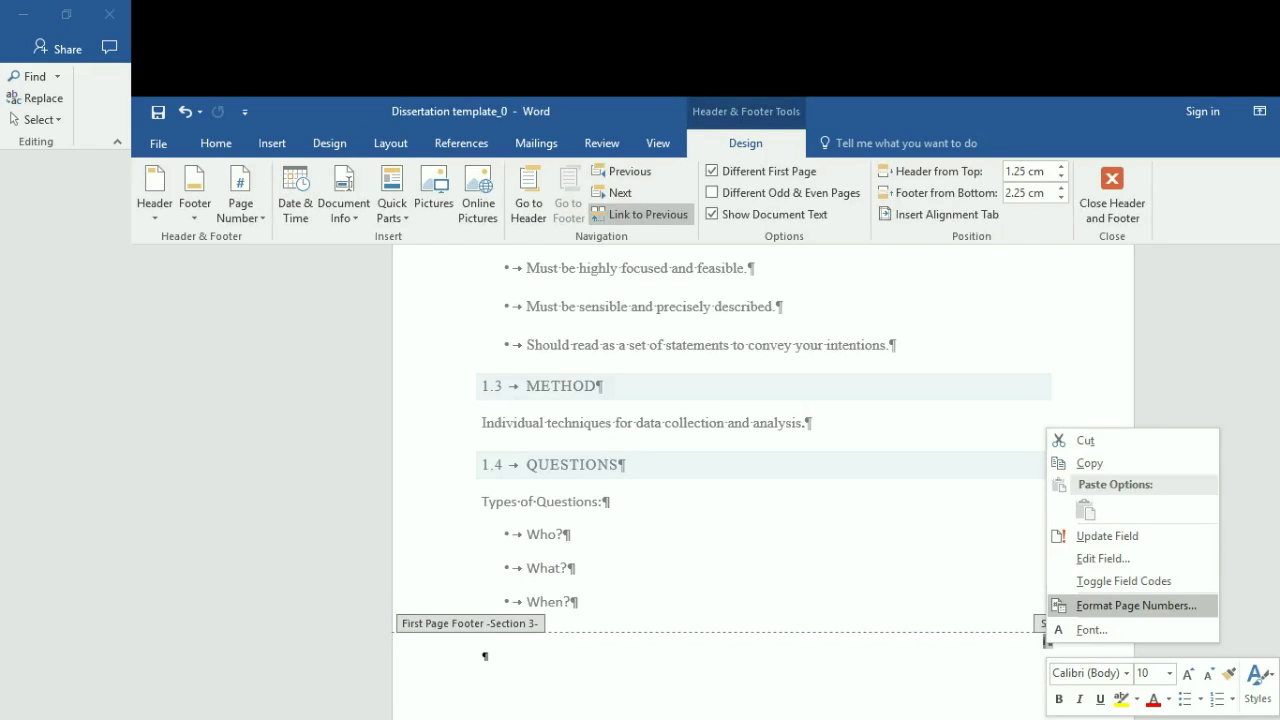
pyautogui.click(1136, 605)
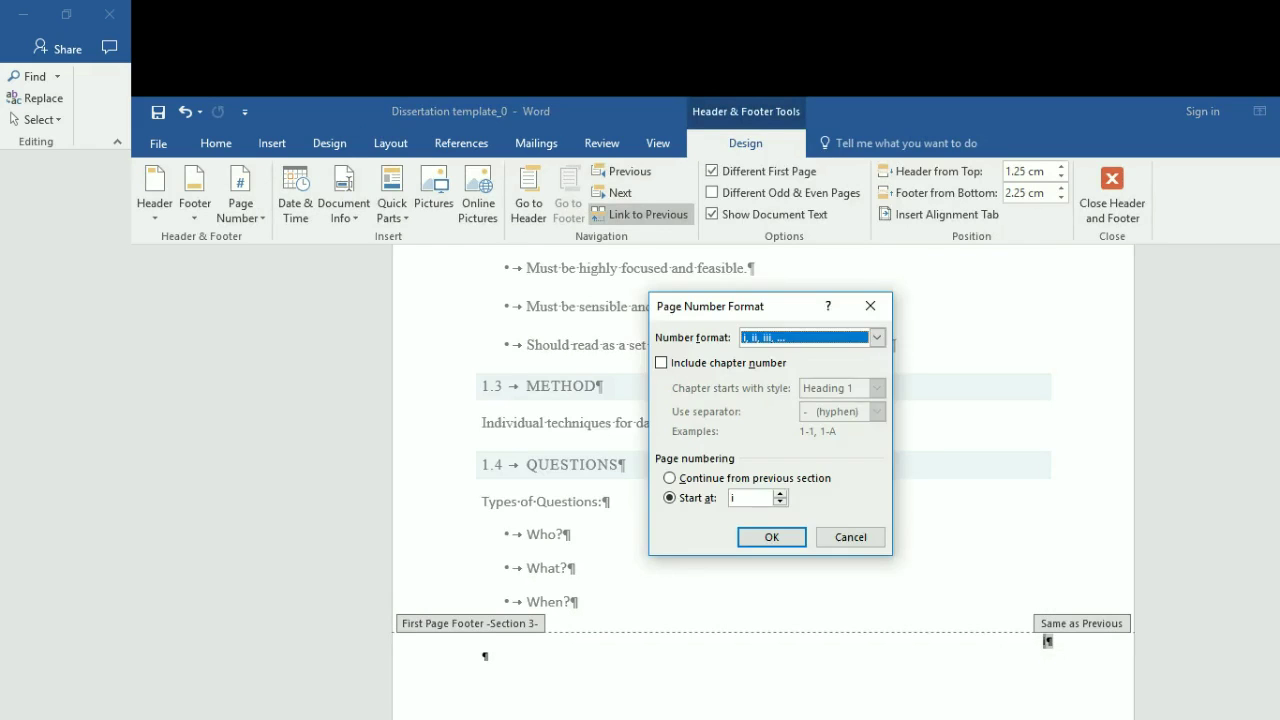
pyautogui.click(876, 338)
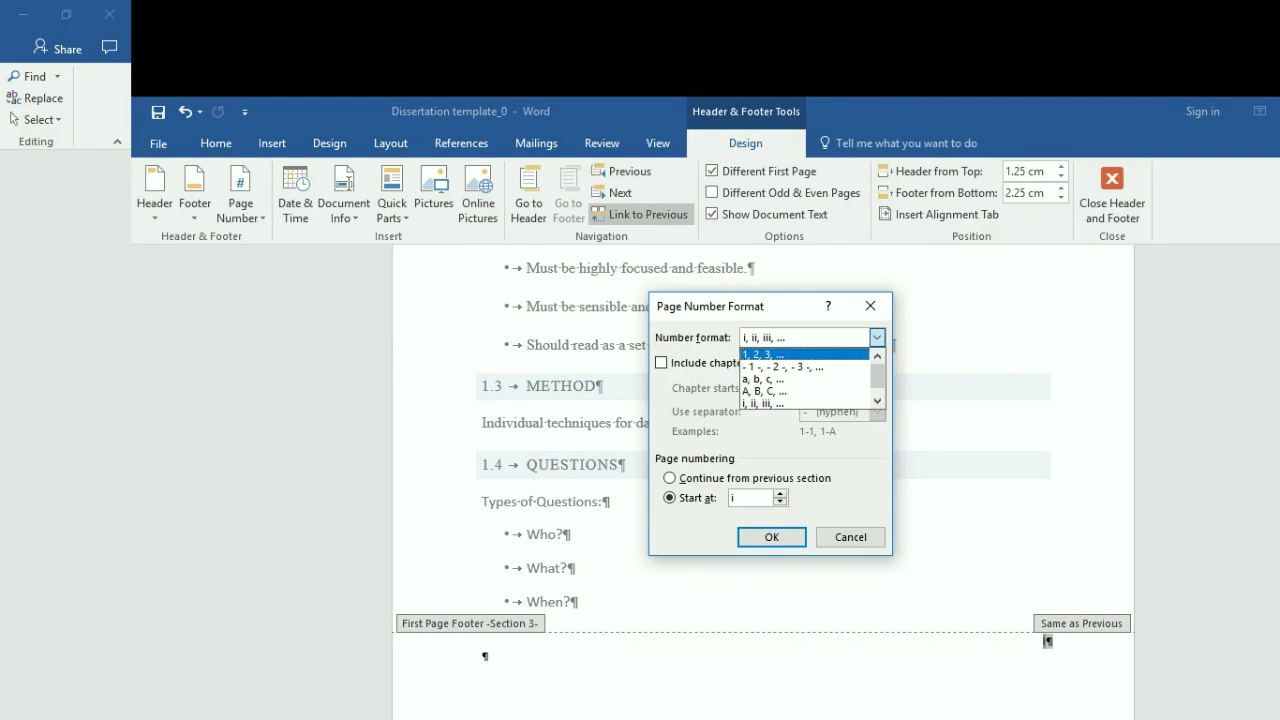
pyautogui.click(804, 354)
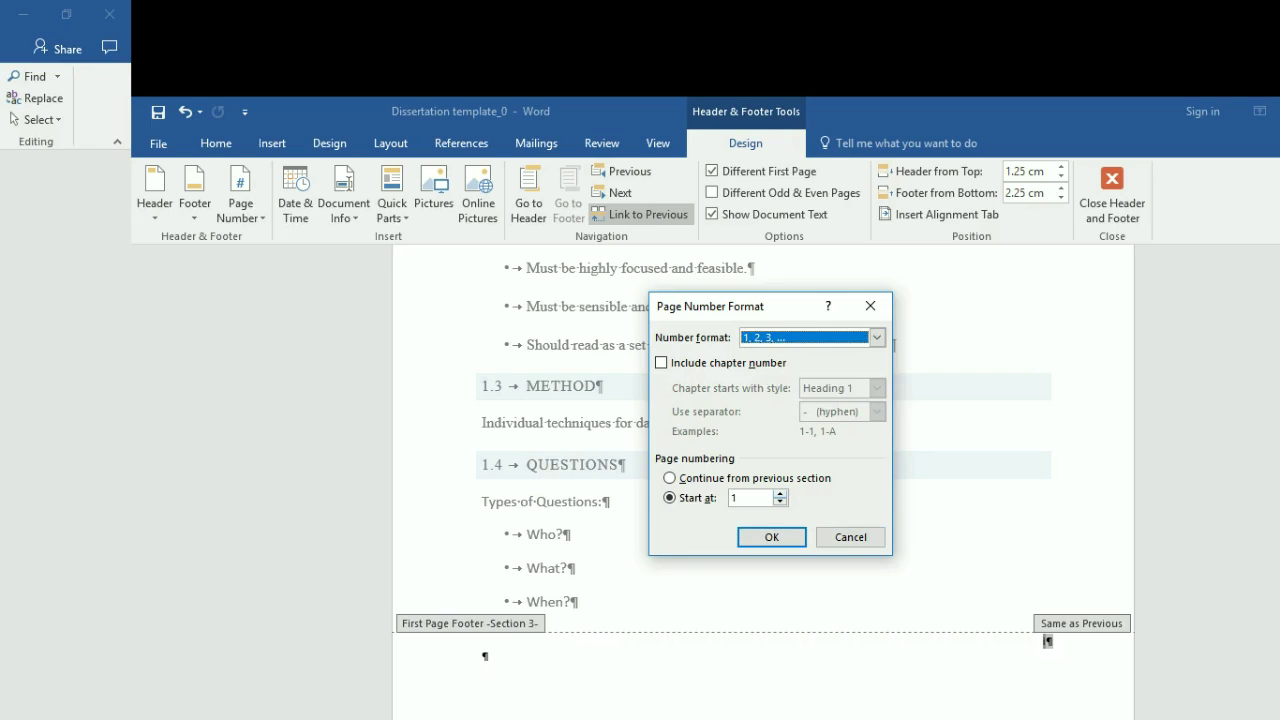
pyautogui.click(780, 493)
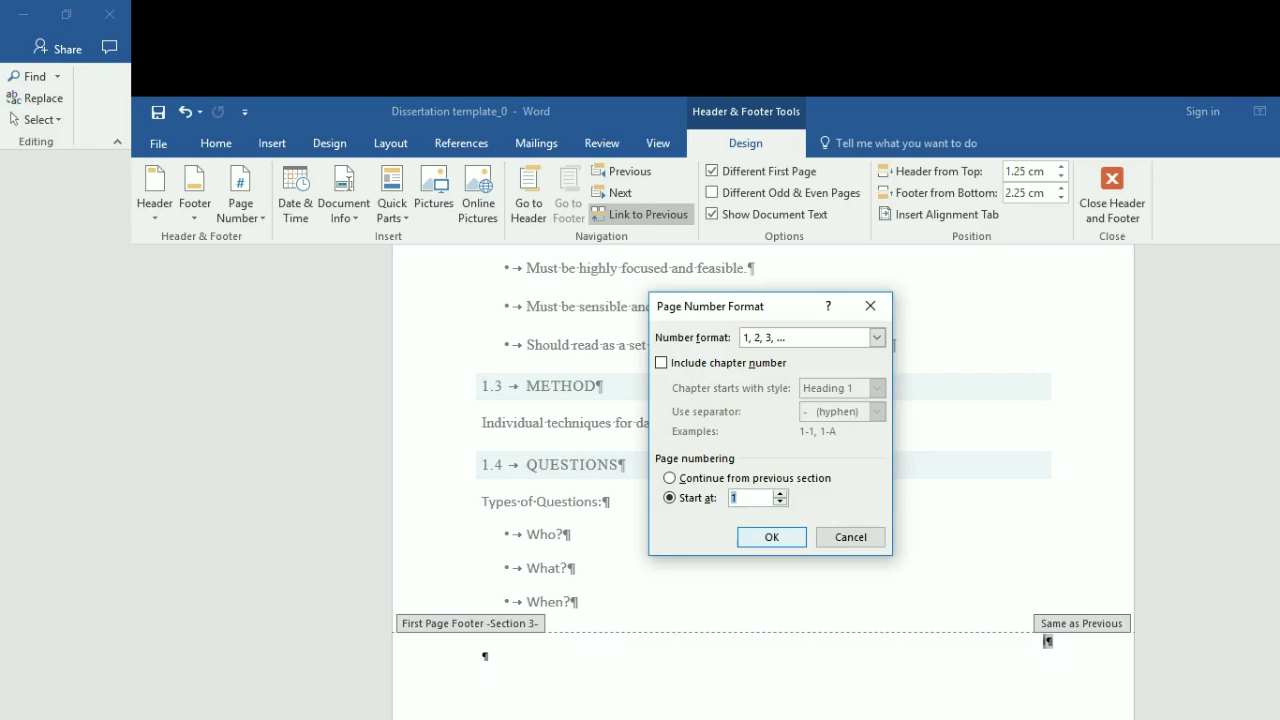
pyautogui.press('Return')
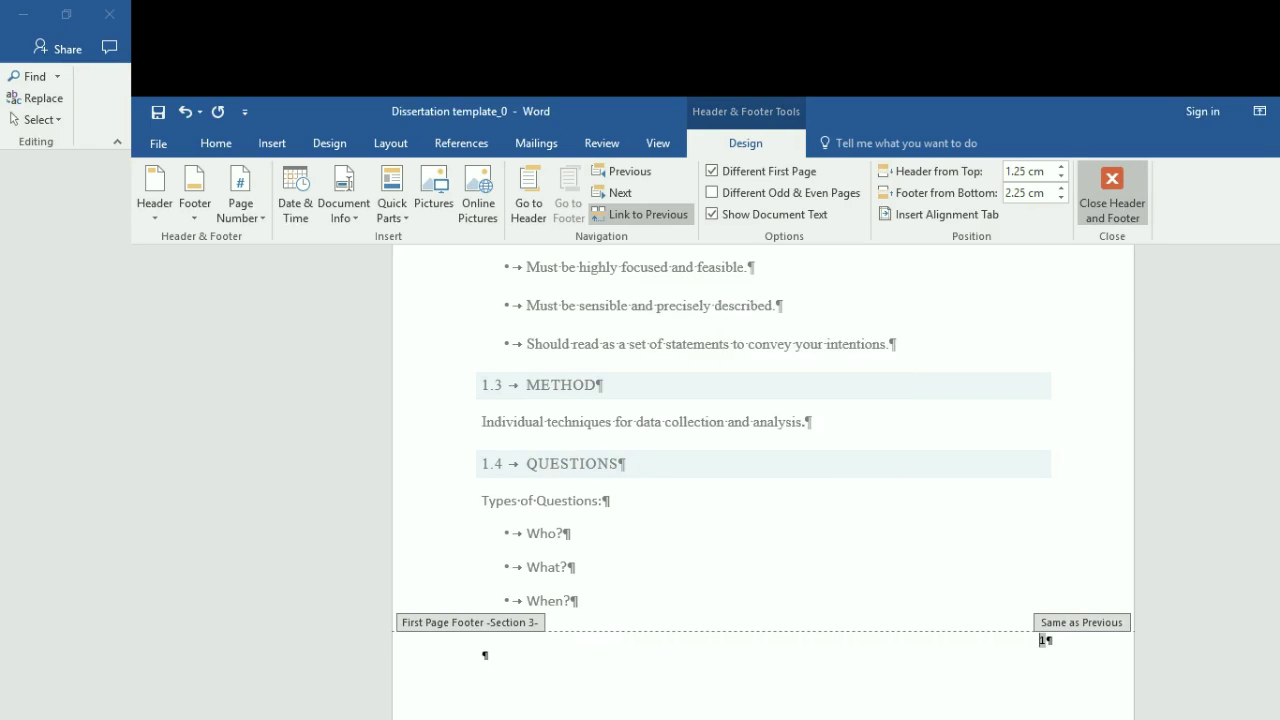
pyautogui.click(1112, 195)
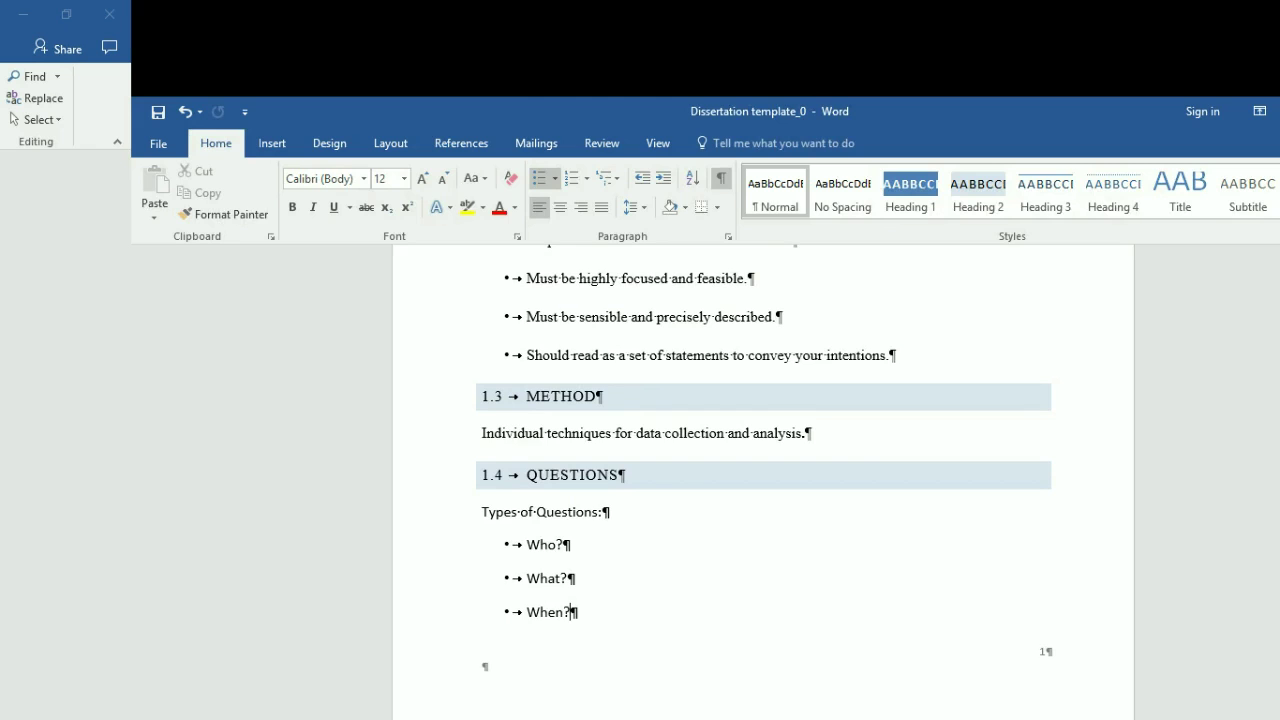
# Return to the Table of Contents, place the cursor in it and hide the formatting symbols
pyautogui.scroll(6, 763, 480)
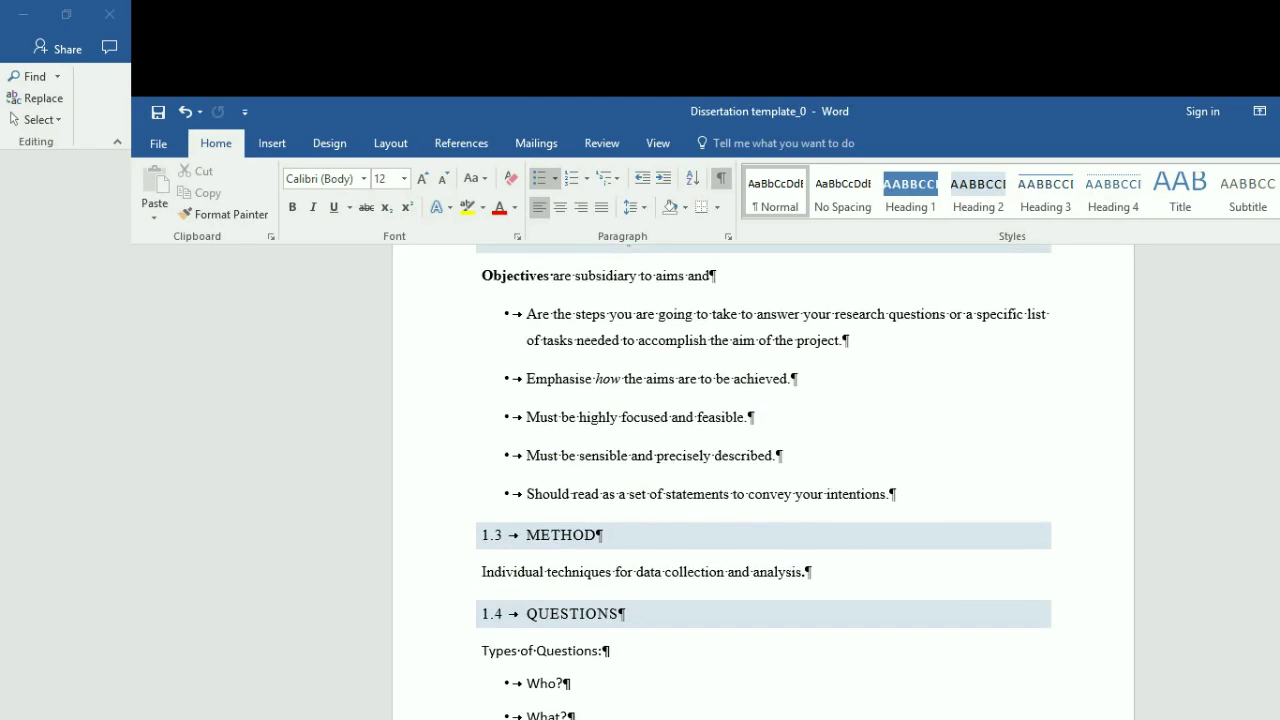
pyautogui.scroll(10, 763, 480)
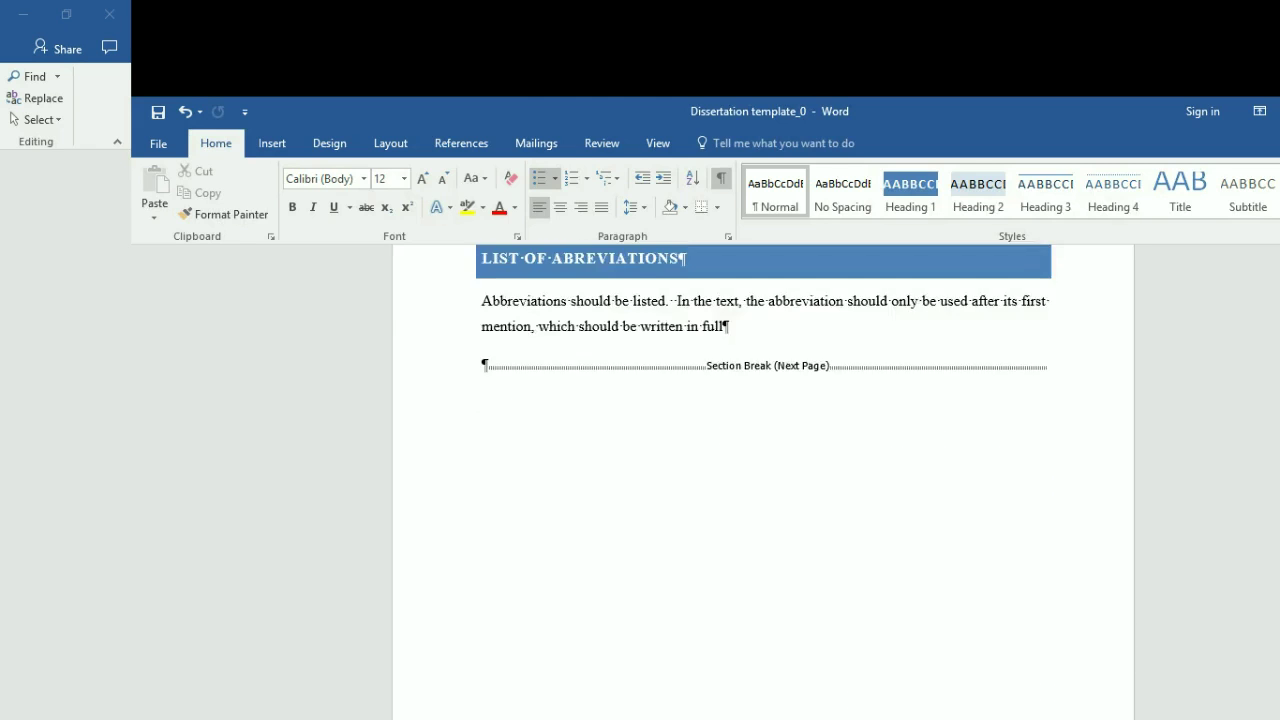
pyautogui.scroll(10, 763, 480)
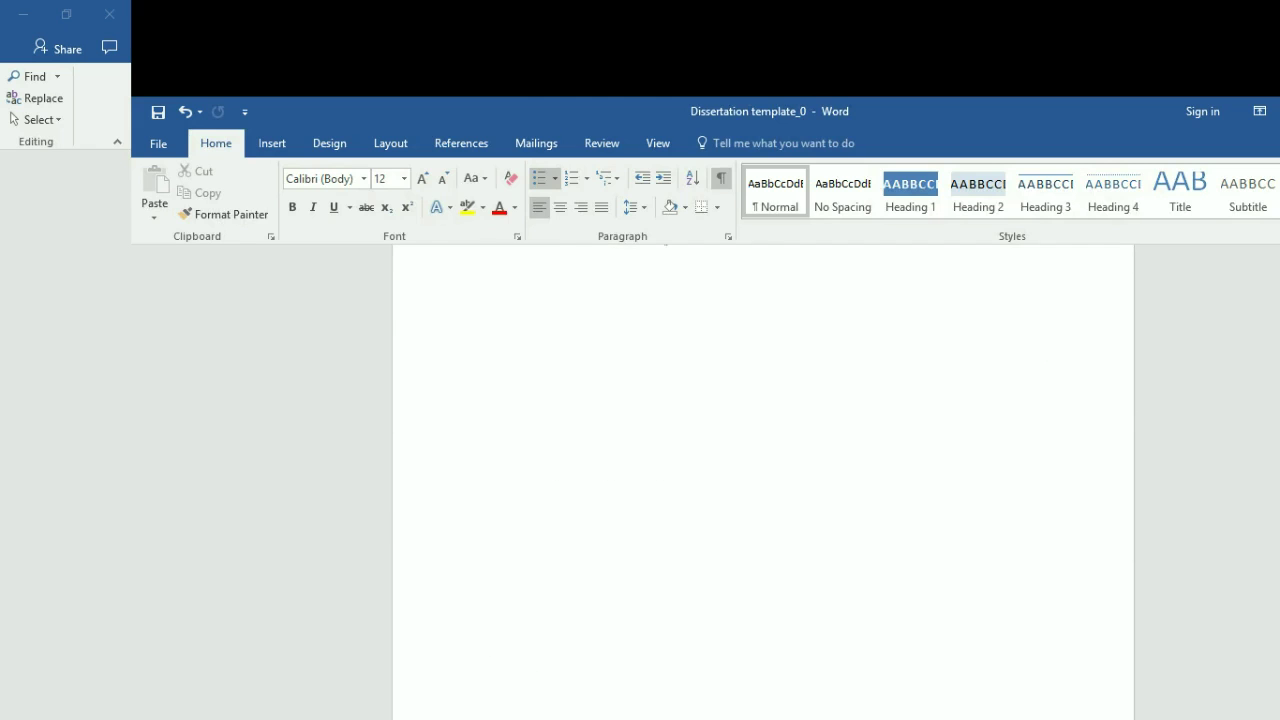
pyautogui.scroll(12, 763, 480)
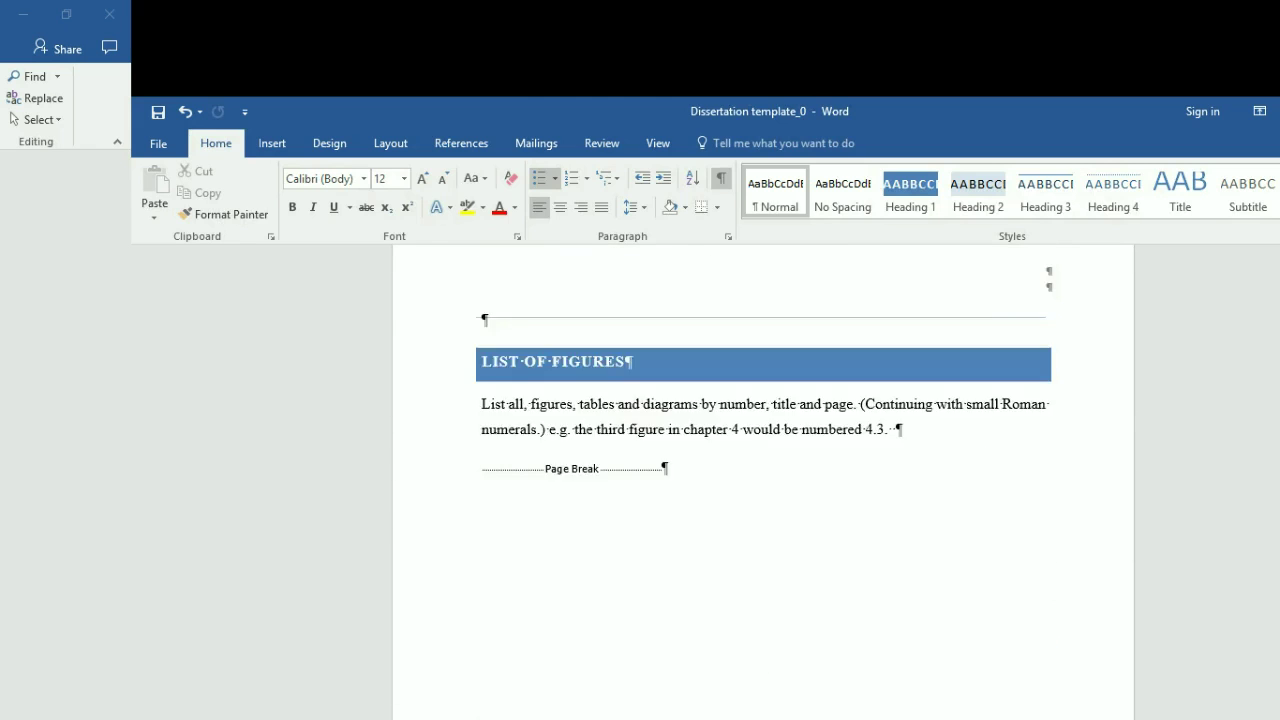
pyautogui.scroll(10, 763, 480)
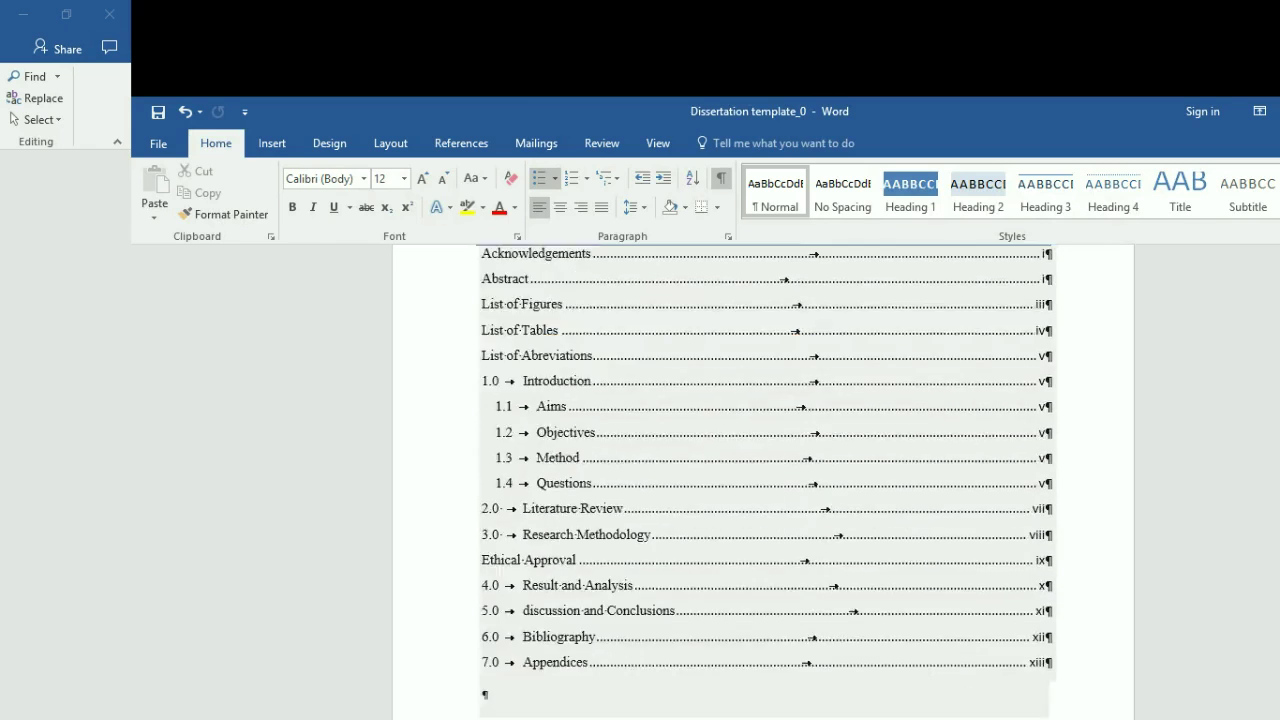
pyautogui.scroll(-2, 763, 480)
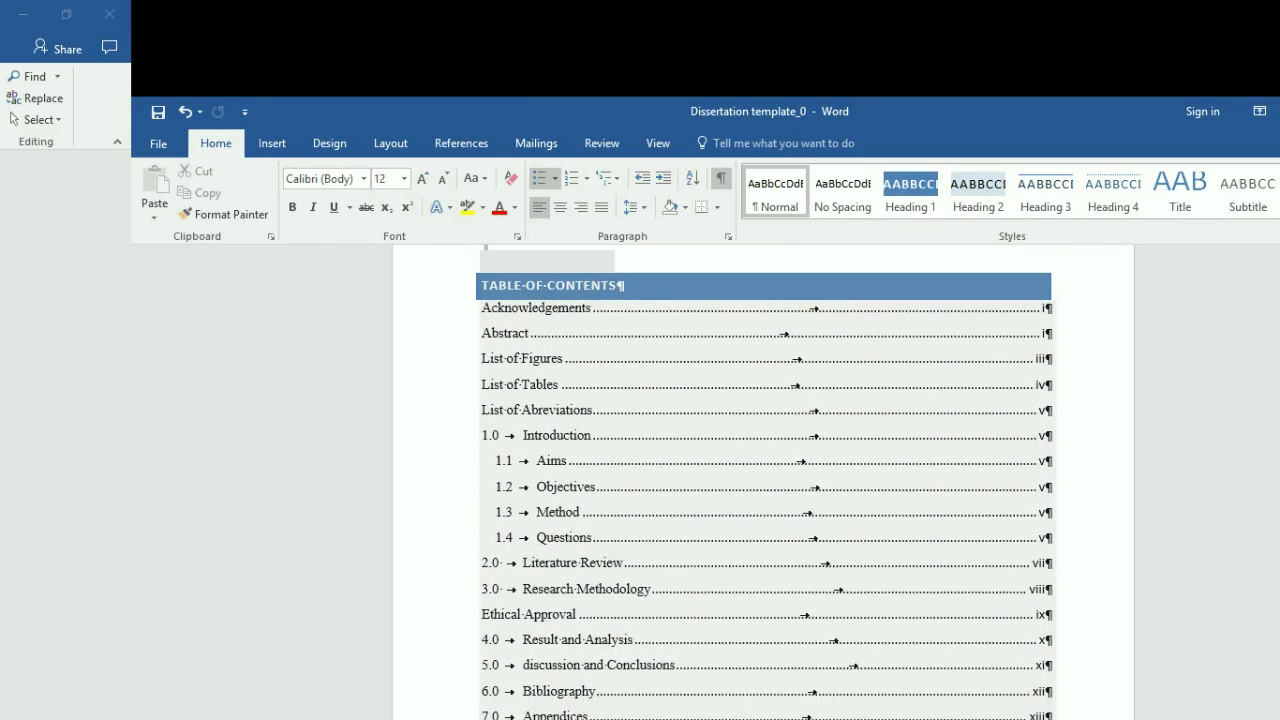
pyautogui.click(1045, 537)
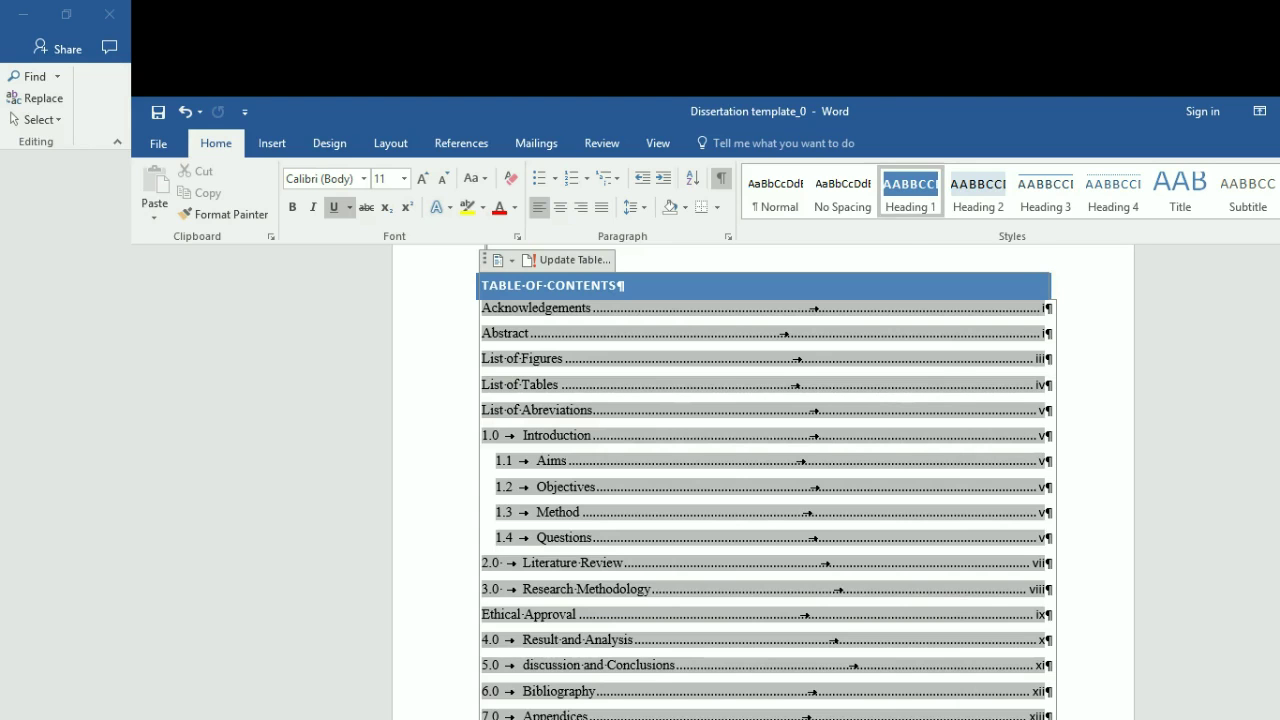
pyautogui.click(720, 178)
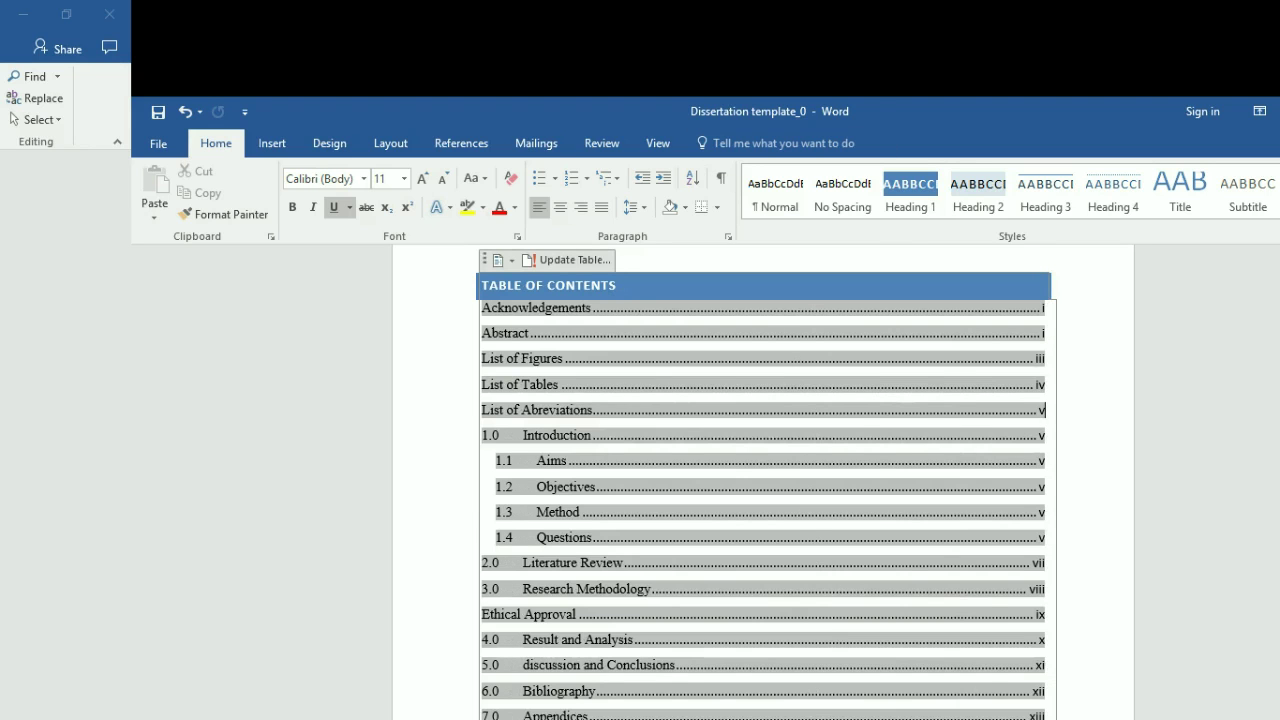
# Update the table of contents with the page numbers only option
pyautogui.scroll(1, 763, 480)
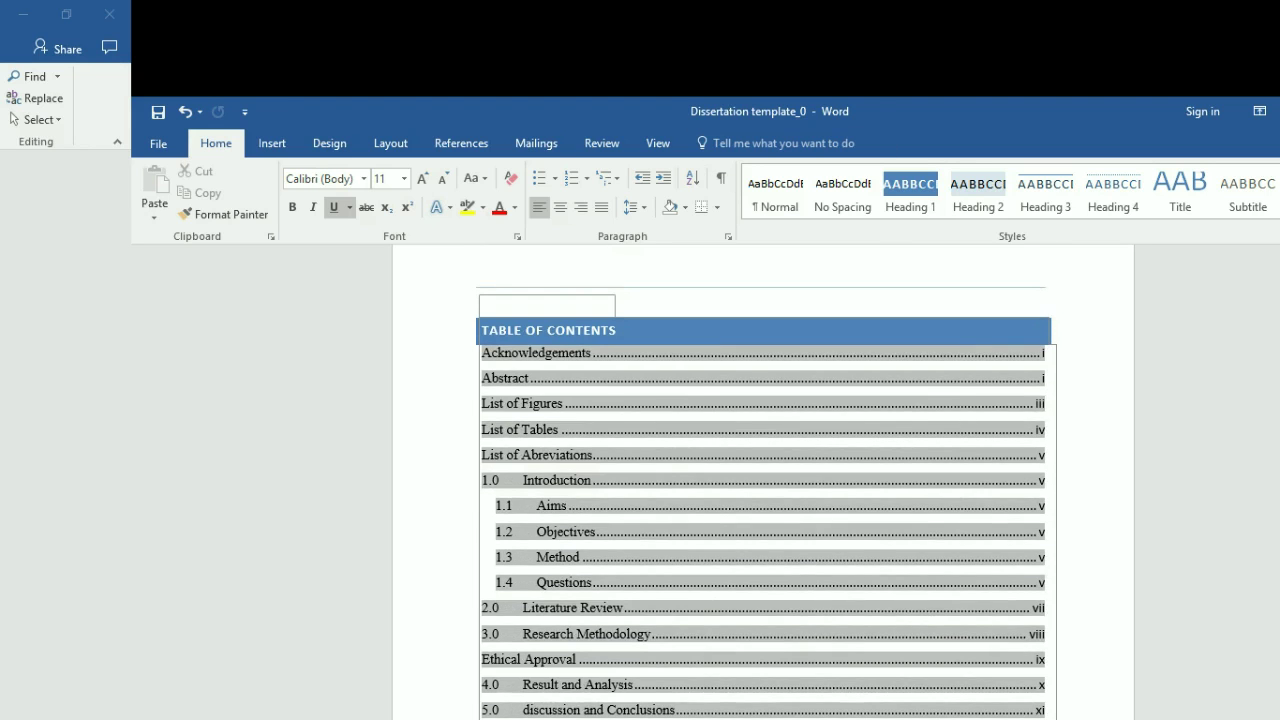
pyautogui.click(563, 403)
pyautogui.click(1044, 557)
pyautogui.click(580, 557)
pyautogui.scroll(4, 763, 480)
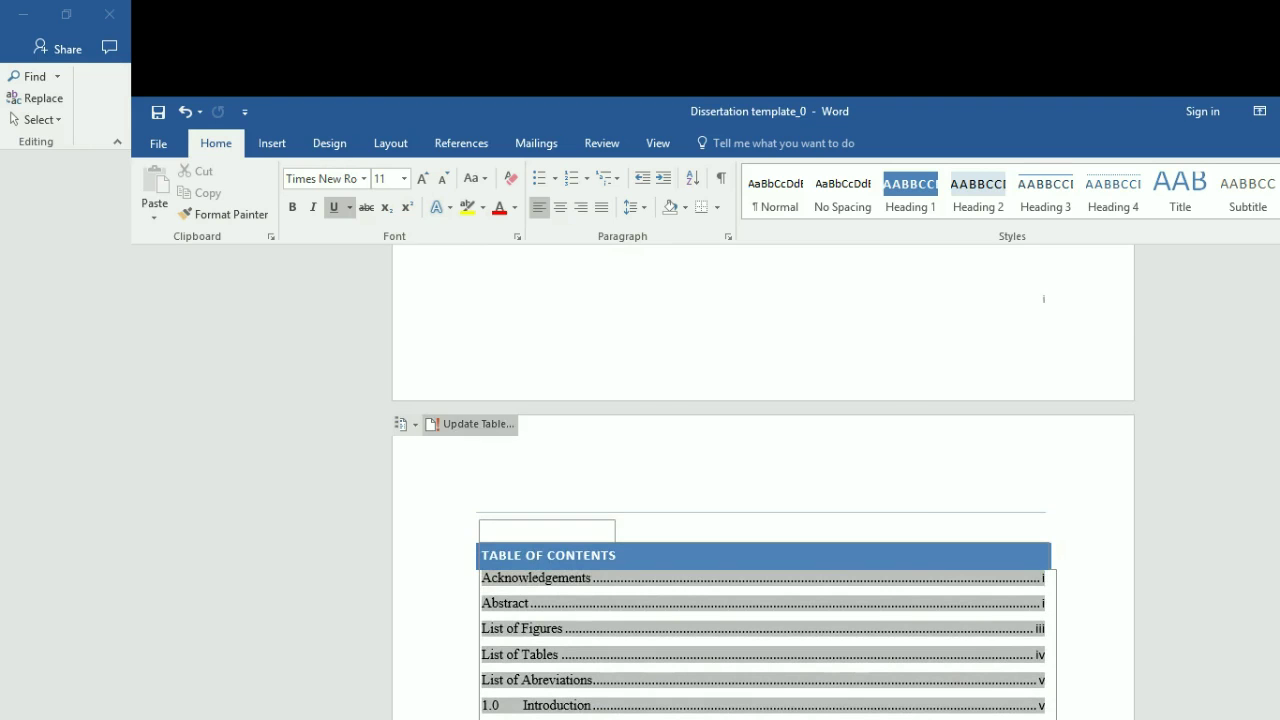
pyautogui.click(470, 424)
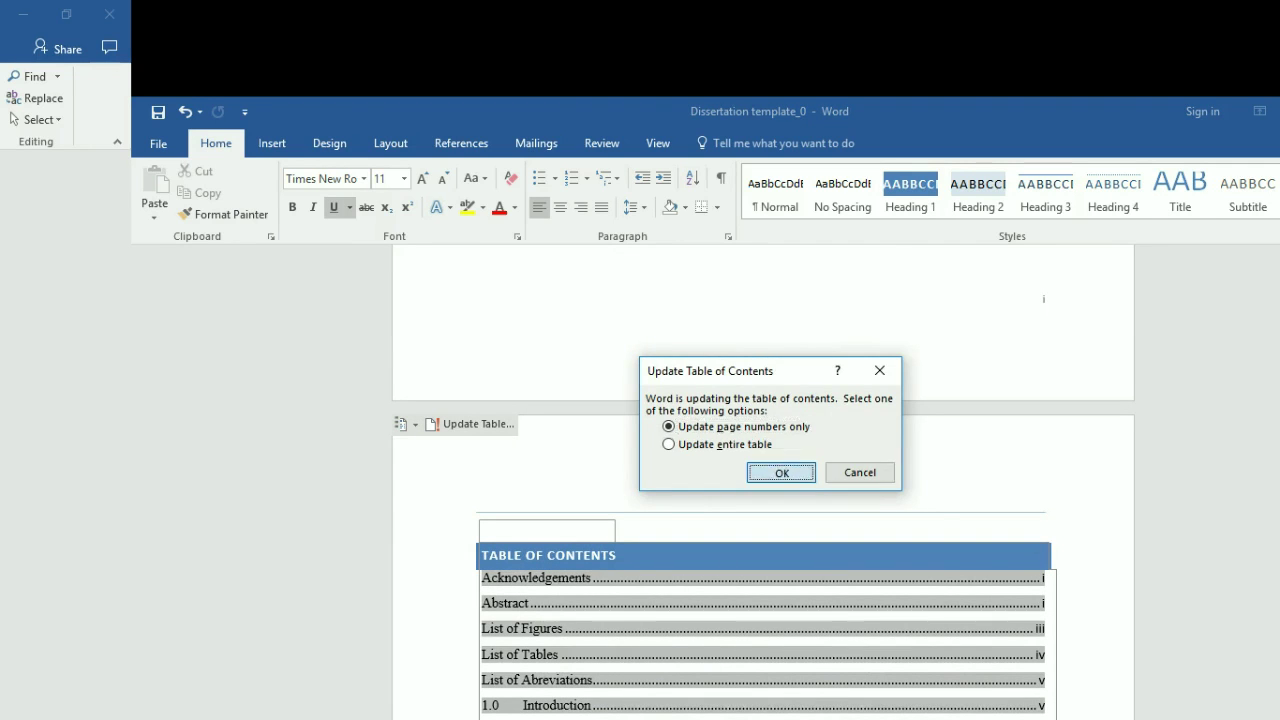
pyautogui.press('Return')
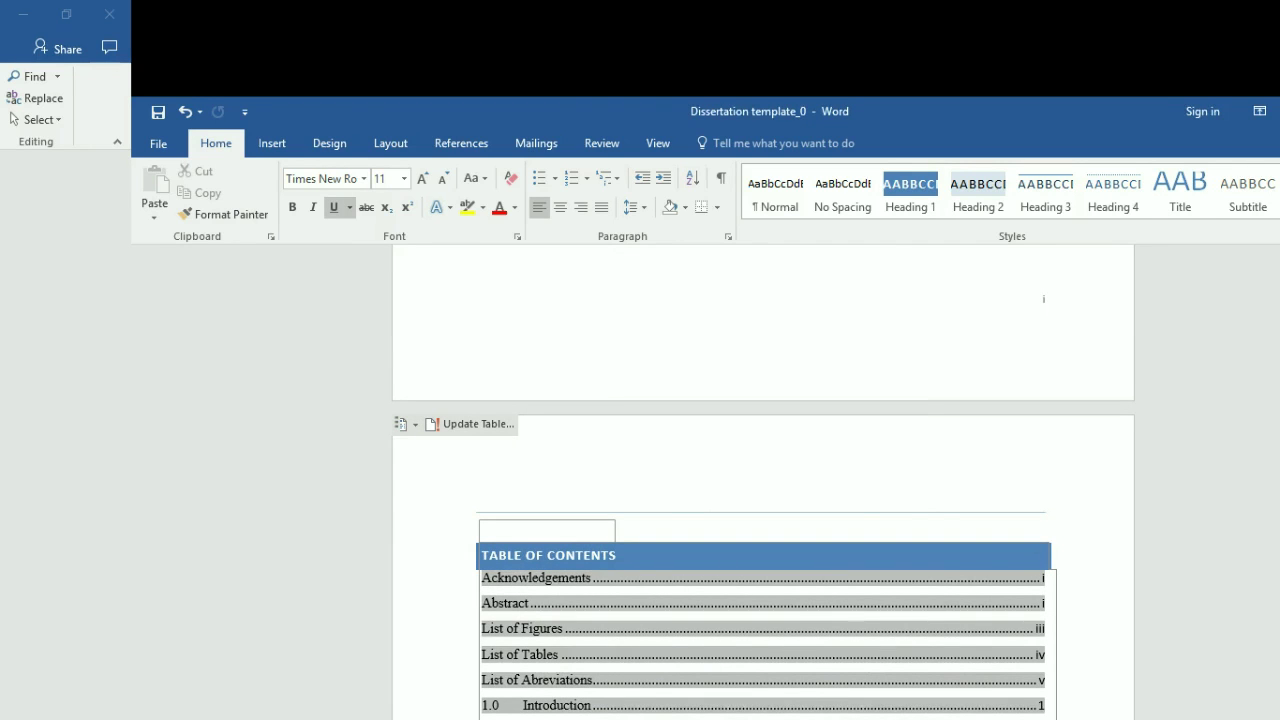
# Examine the updated page numbers in the table of contents and the footer number on the Abstract page
pyautogui.scroll(-2, 763, 480)
pyautogui.click(1045, 538)
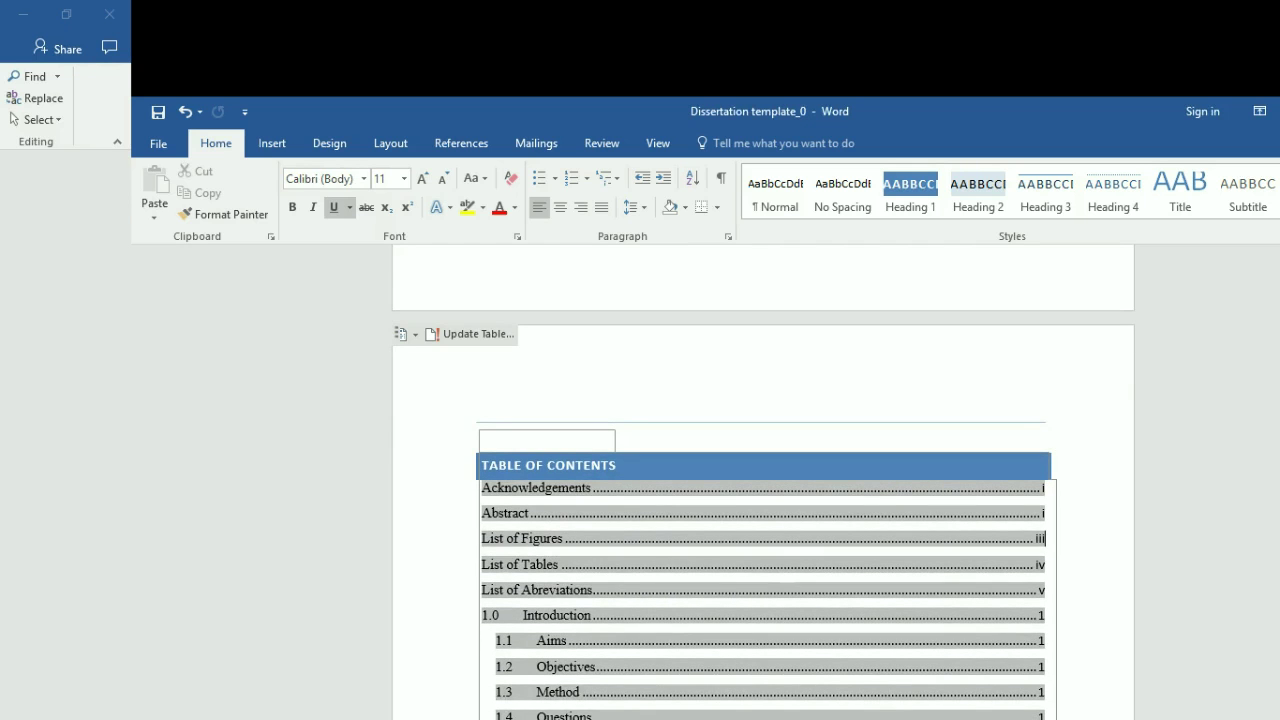
pyautogui.scroll(9, 763, 480)
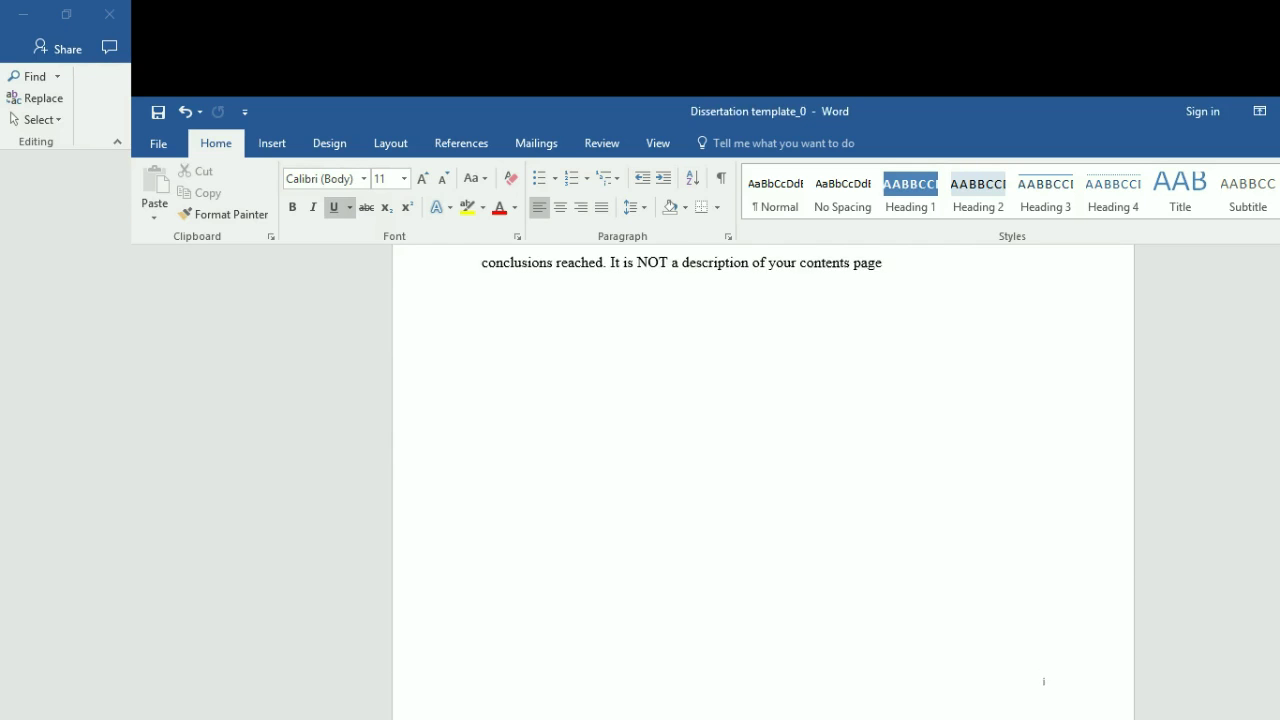
pyautogui.click(783, 405)
pyautogui.scroll(-15, 783, 405)
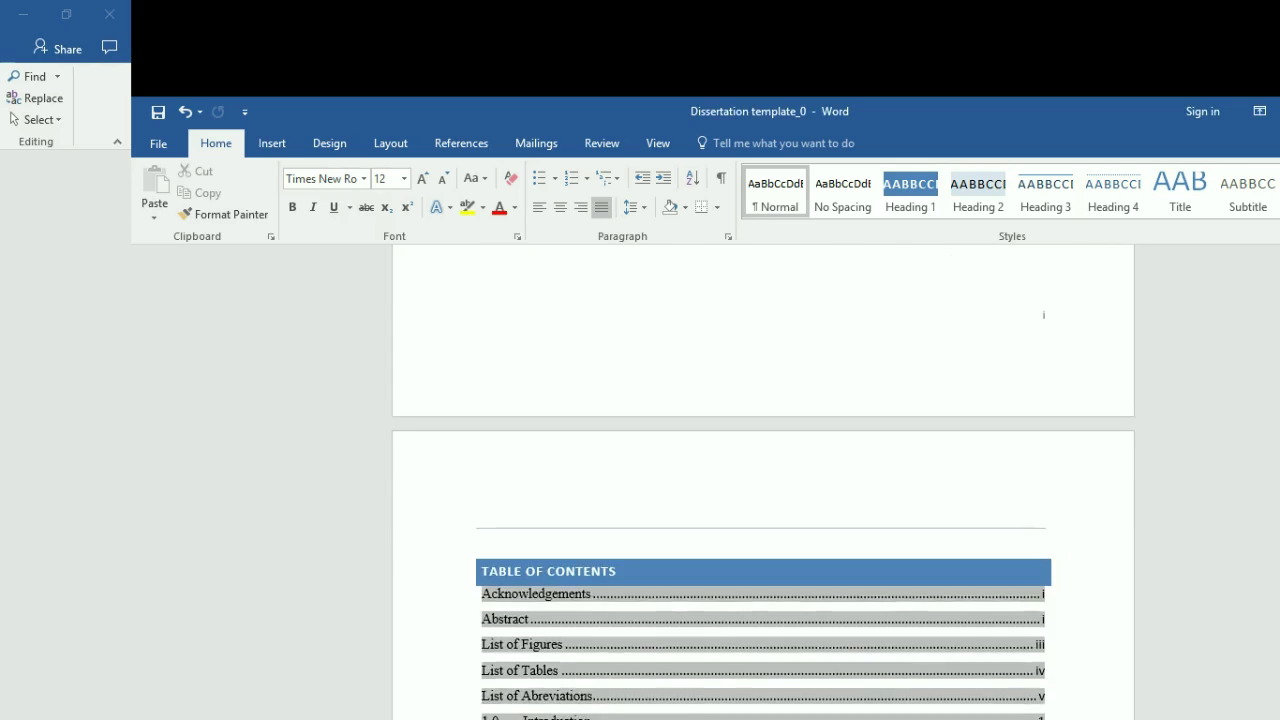
pyautogui.scroll(-2, 763, 480)
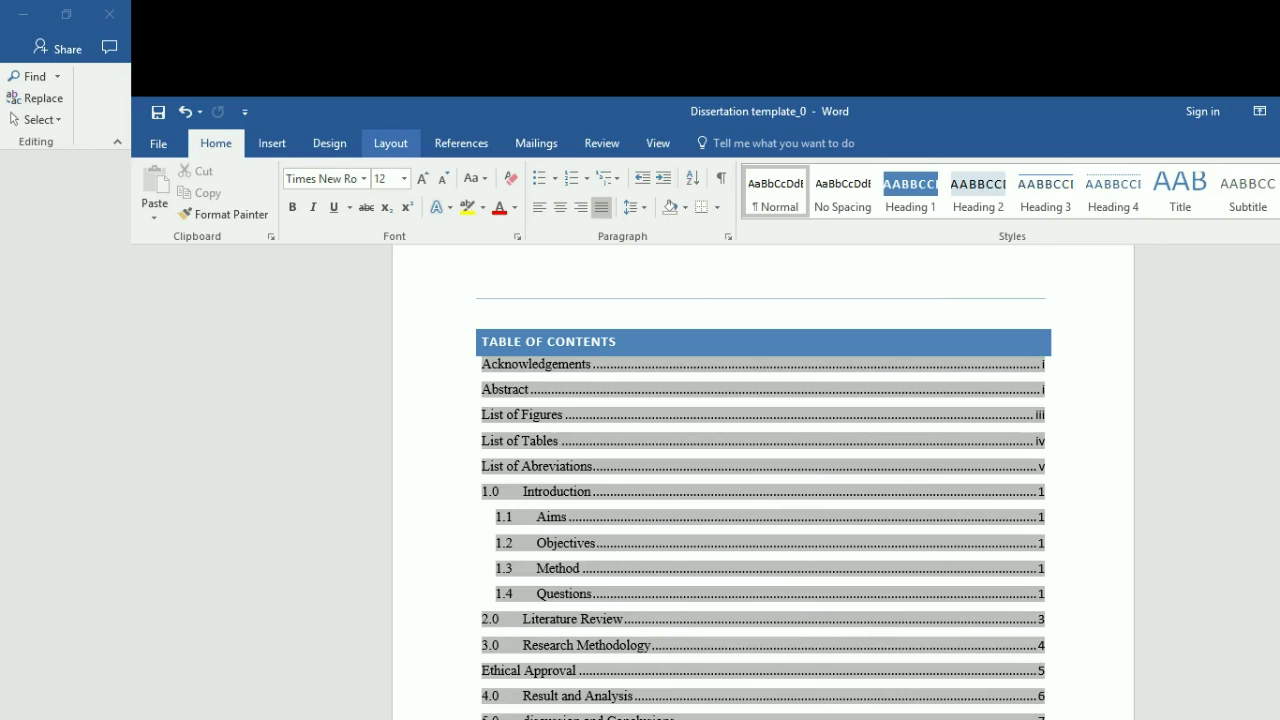
# Look over the available page and section break types without inserting one, and return to the Acknowledgements page
pyautogui.click(390, 143)
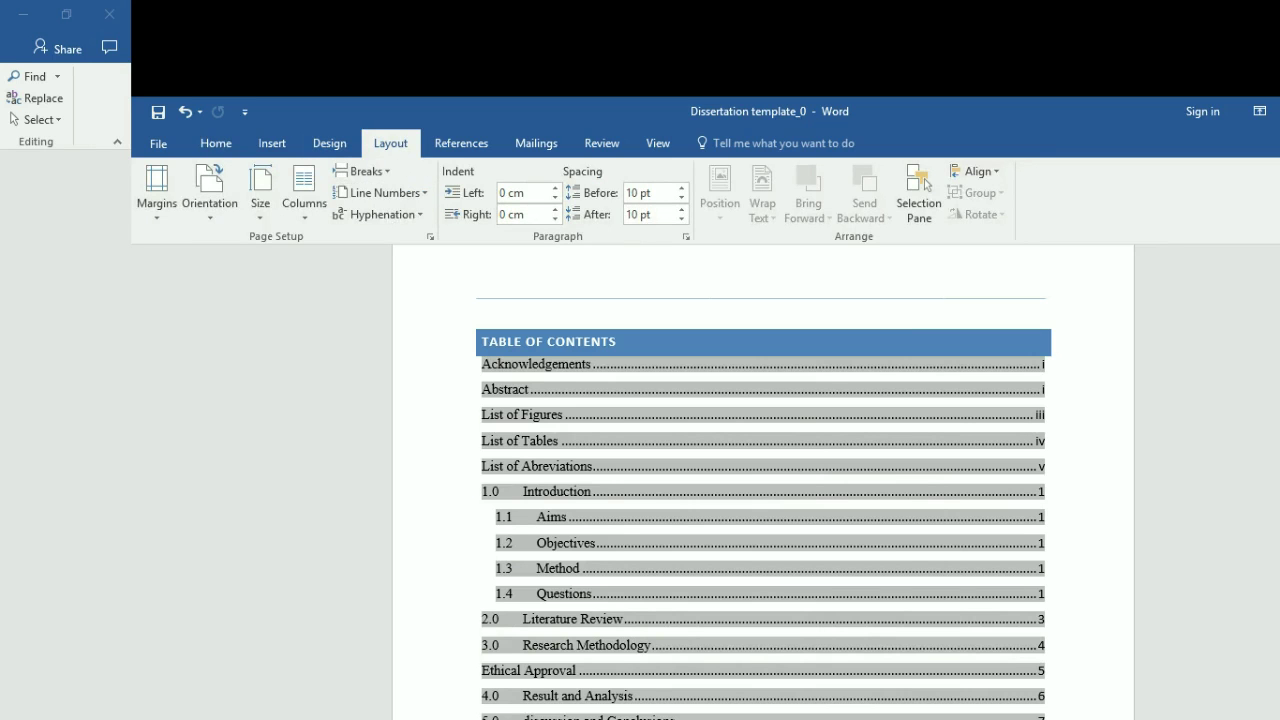
pyautogui.click(362, 171)
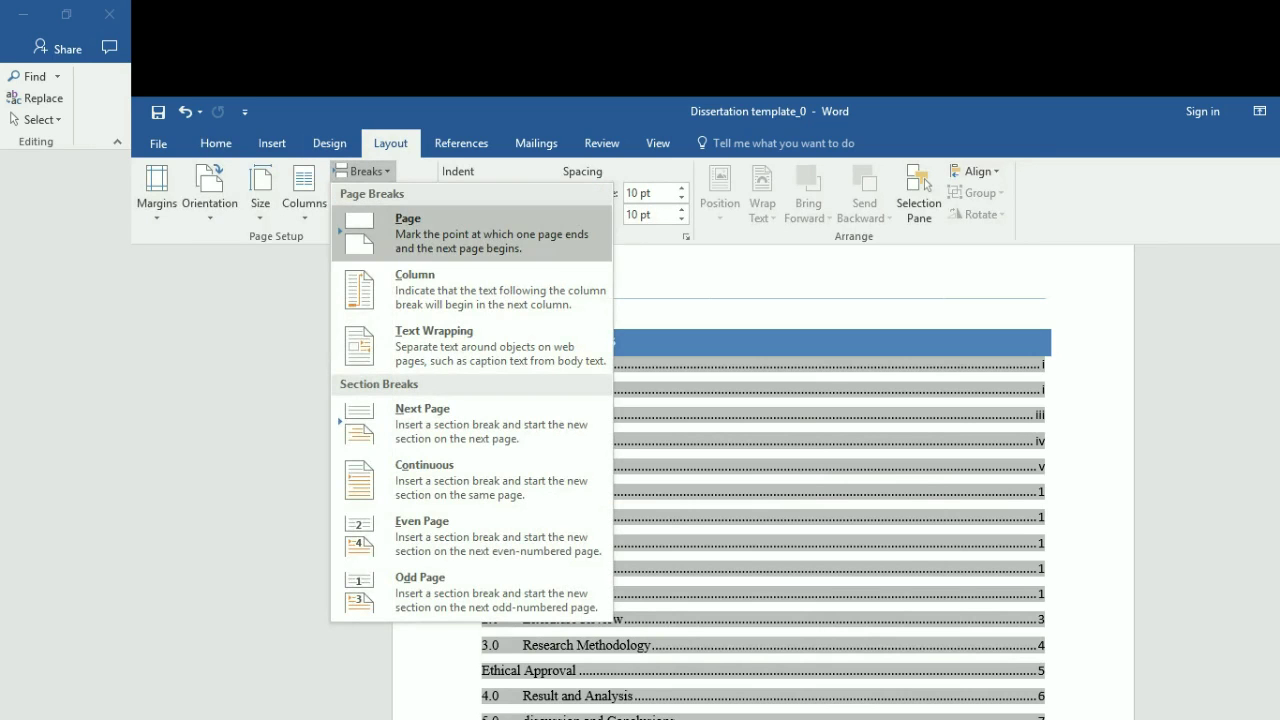
pyautogui.press('Escape')
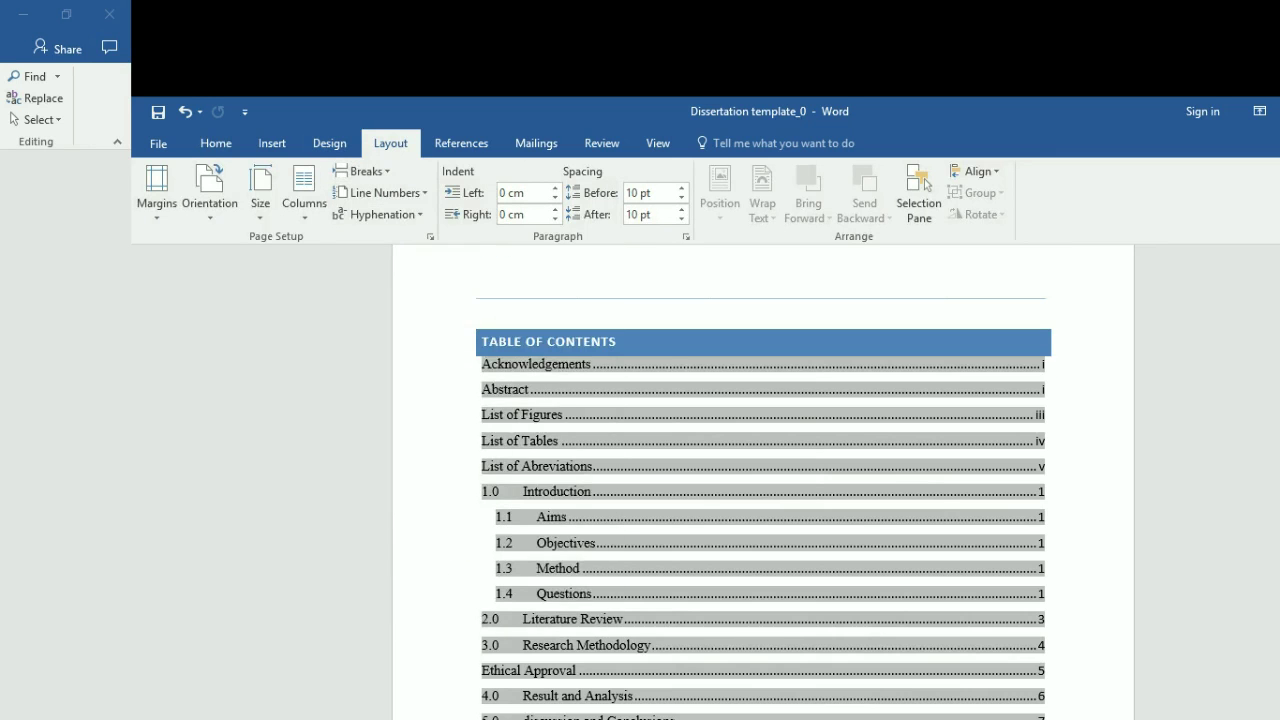
pyautogui.scroll(2, 763, 480)
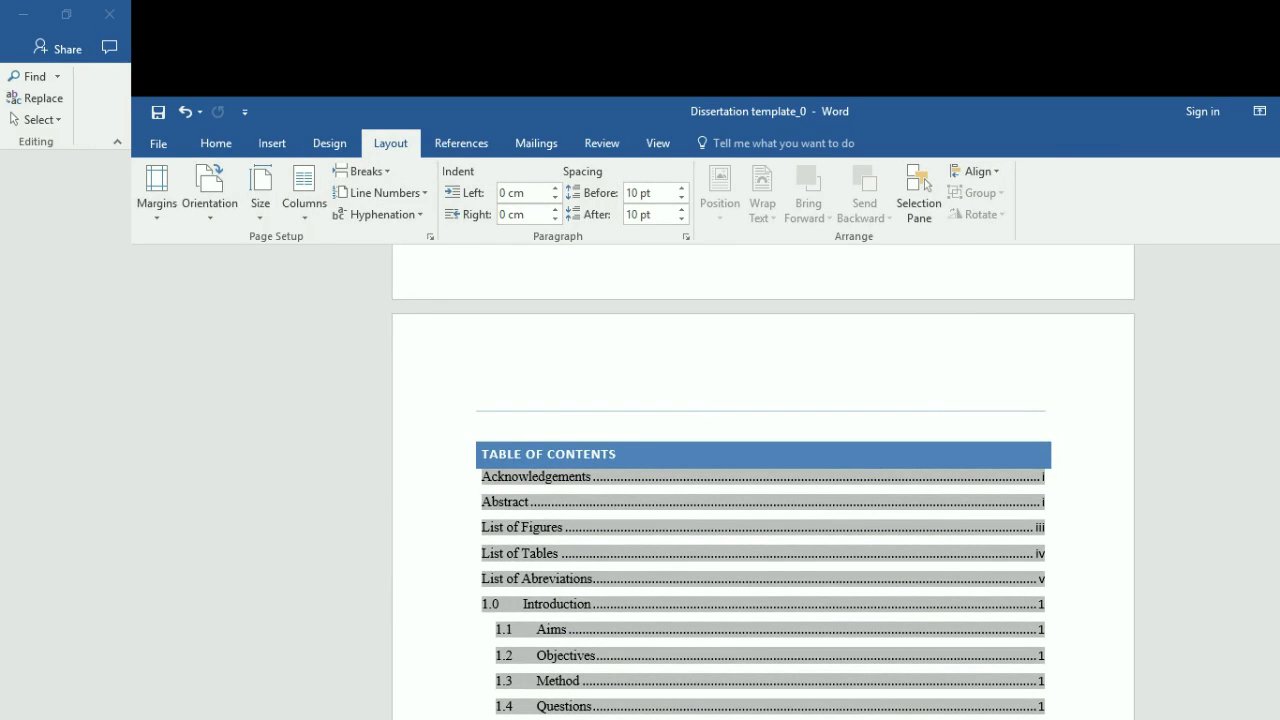
pyautogui.scroll(8, 763, 480)
pyautogui.scroll(17, 763, 480)
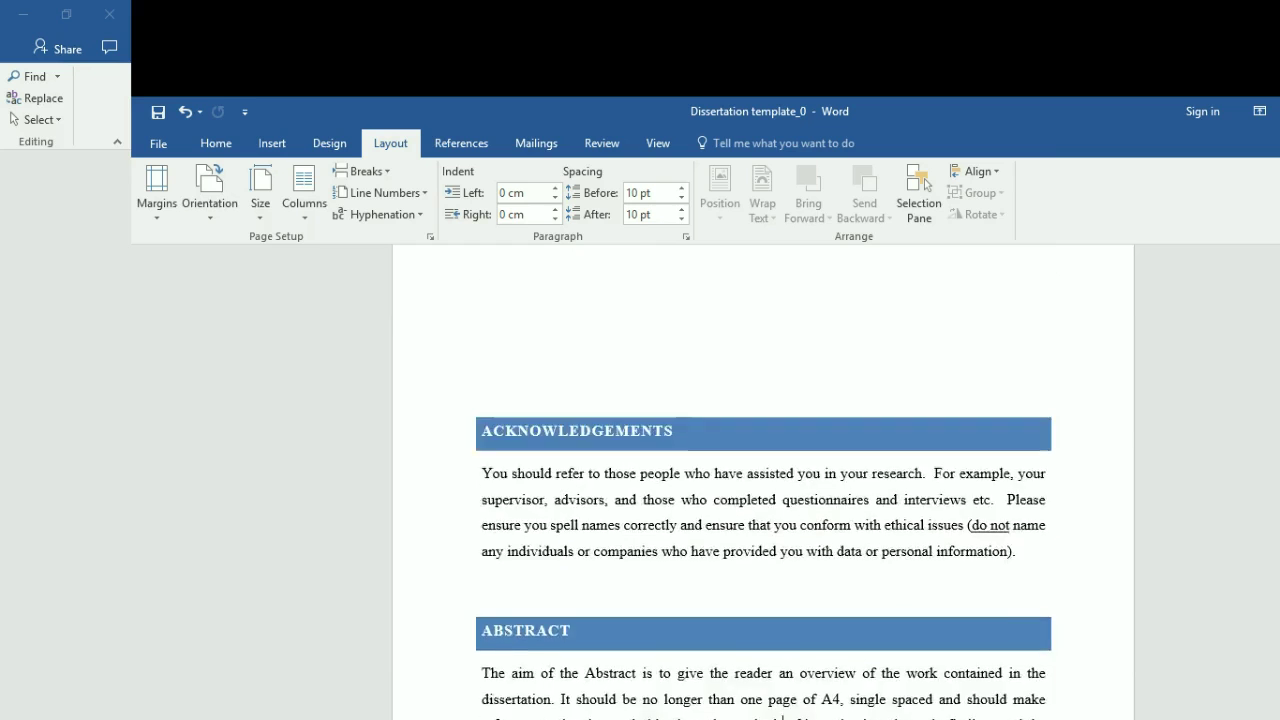
# Delete the page number from the title page footer and close the footer
pyautogui.scroll(5, 763, 480)
pyautogui.scroll(-2, 763, 480)
pyautogui.scroll(9, 763, 480)
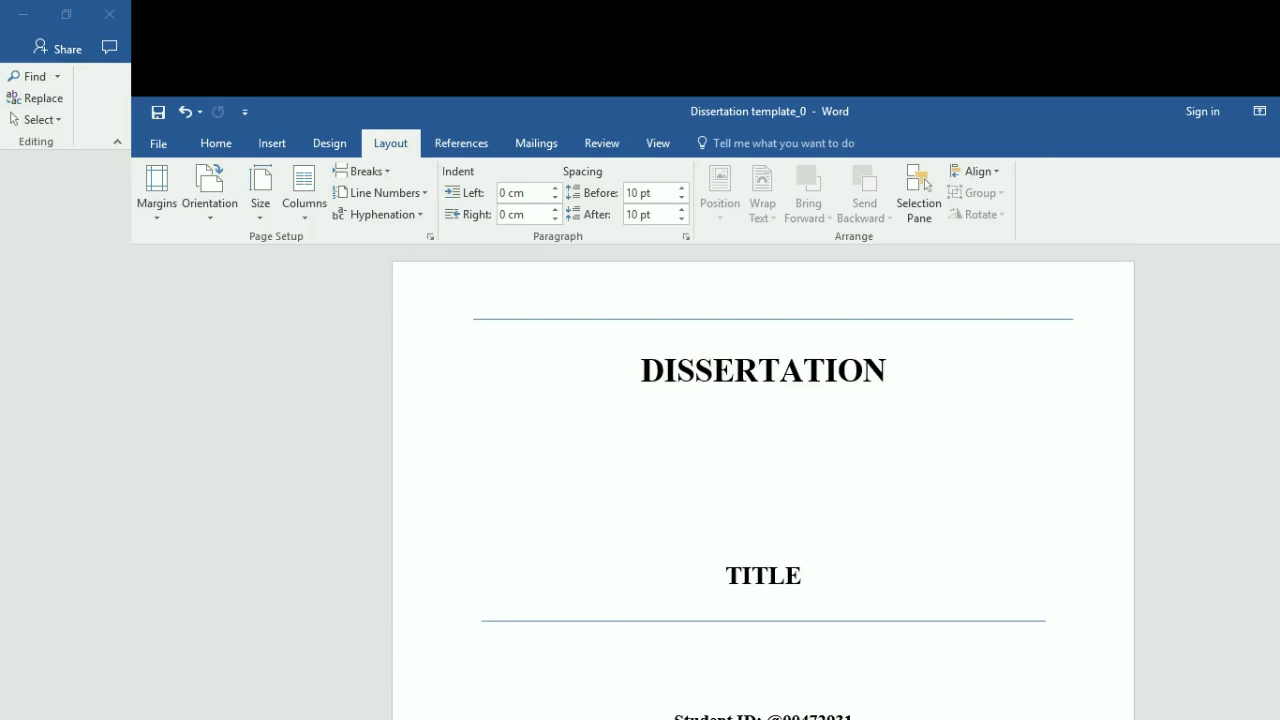
pyautogui.scroll(-12, 763, 480)
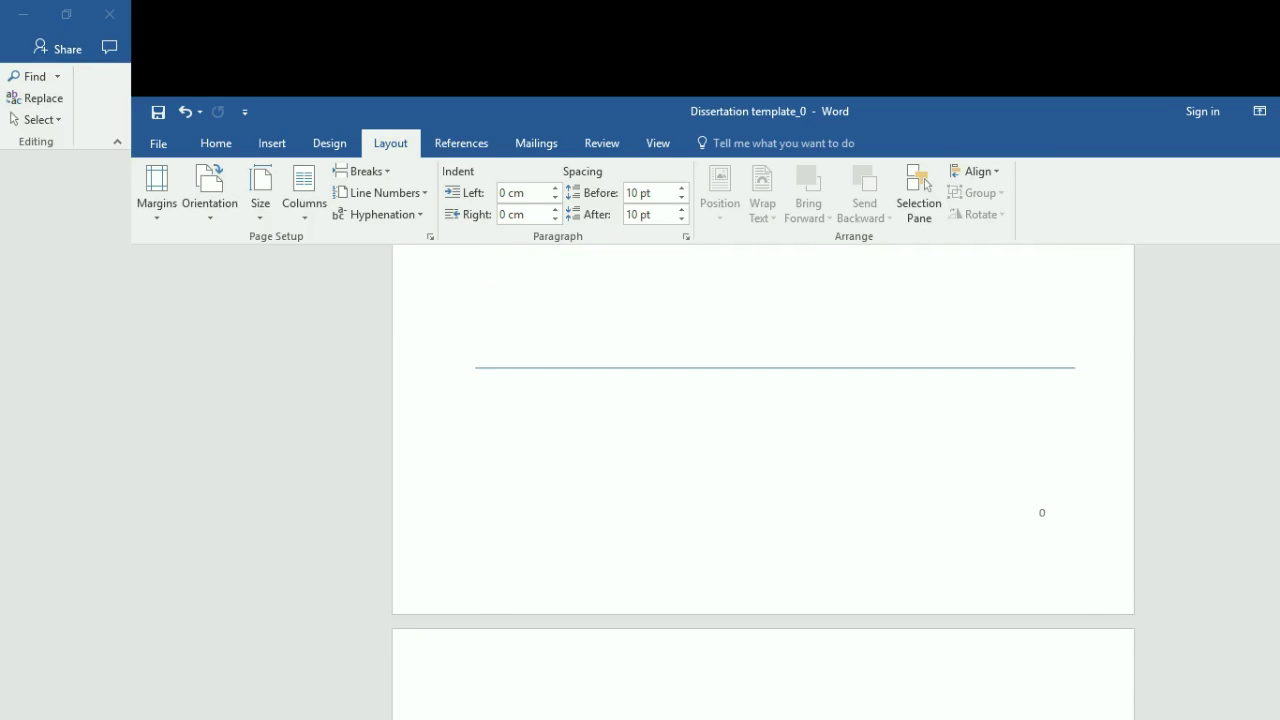
pyautogui.doubleClick(1042, 512)
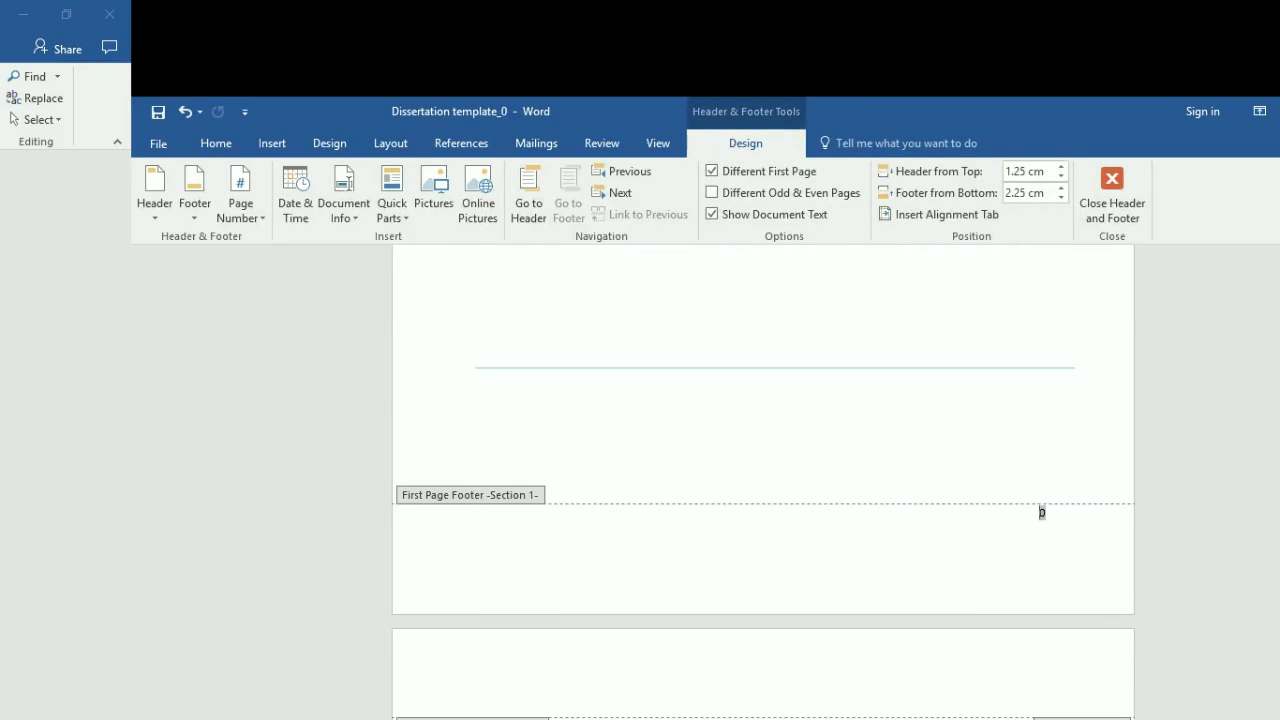
pyautogui.doubleClick(1042, 512)
pyautogui.click(482, 527)
pyautogui.click(1046, 512)
pyautogui.press('BackSpace')
pyautogui.press('Delete')
pyautogui.click(1112, 190)
# Show the formatting symbols and place the cursor in the empty paragraph above the Acknowledgements heading
pyautogui.scroll(-3, 763, 470)
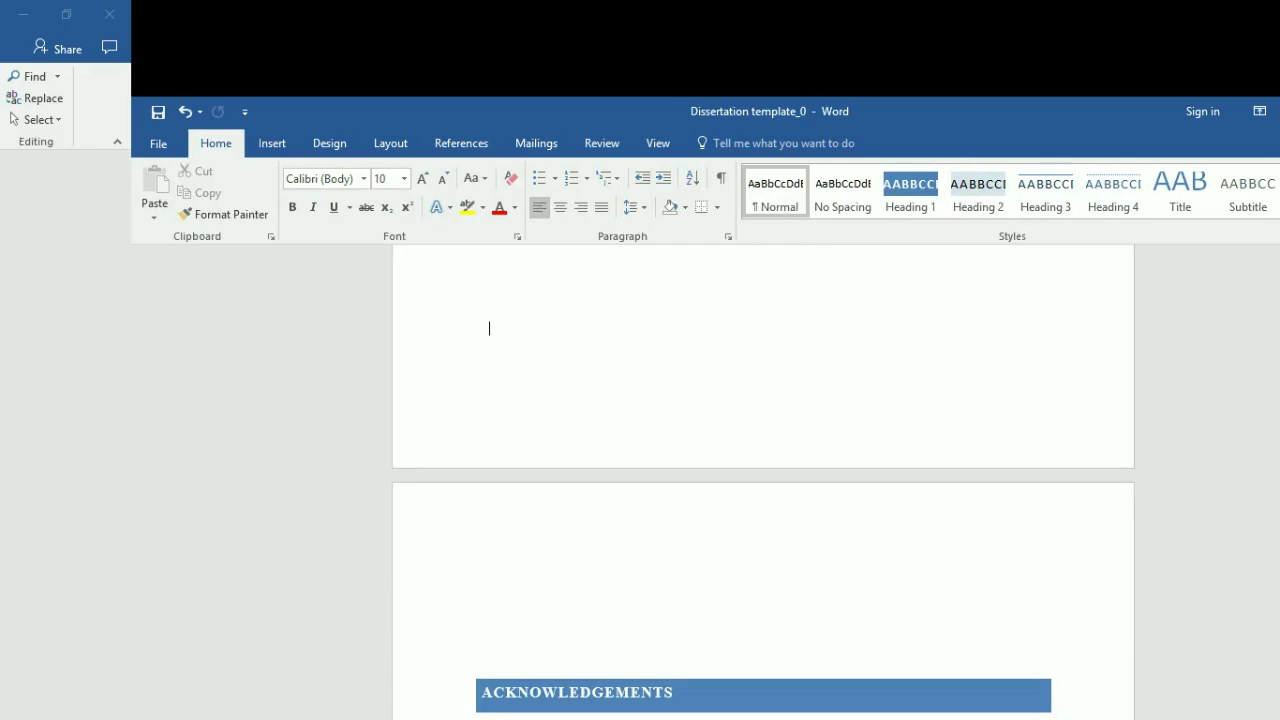
pyautogui.scroll(-2, 763, 480)
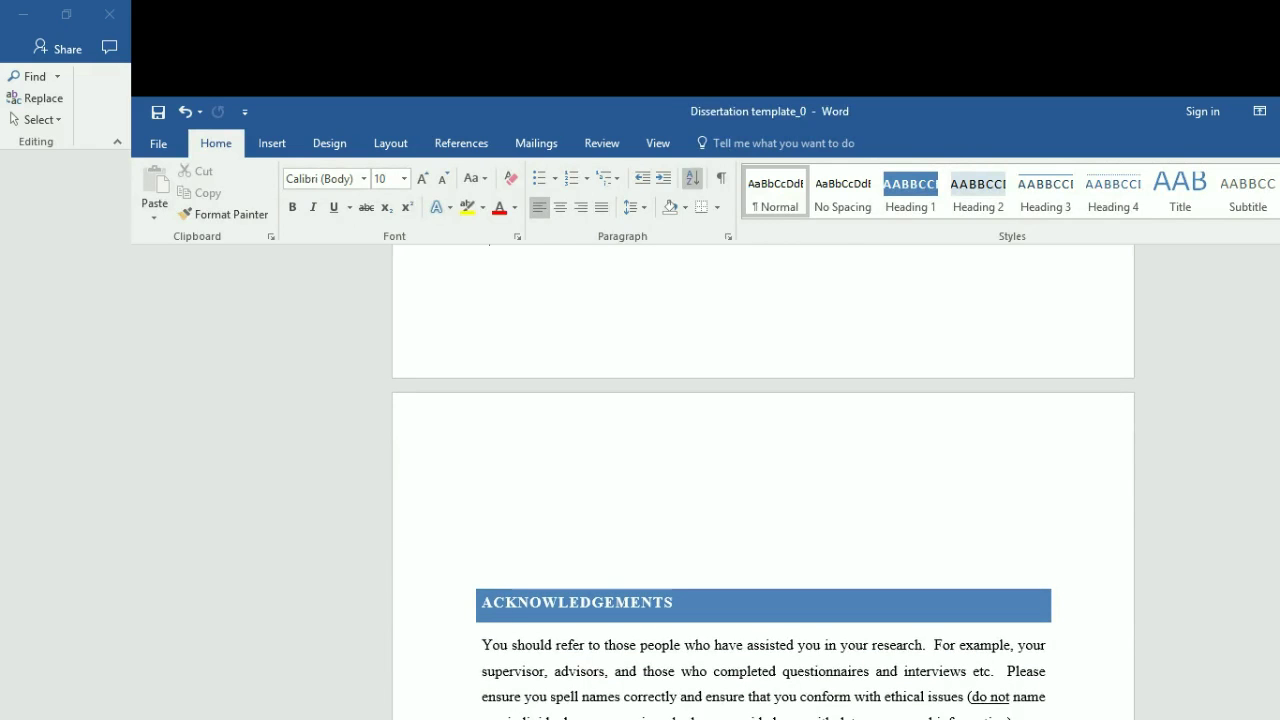
pyautogui.click(720, 178)
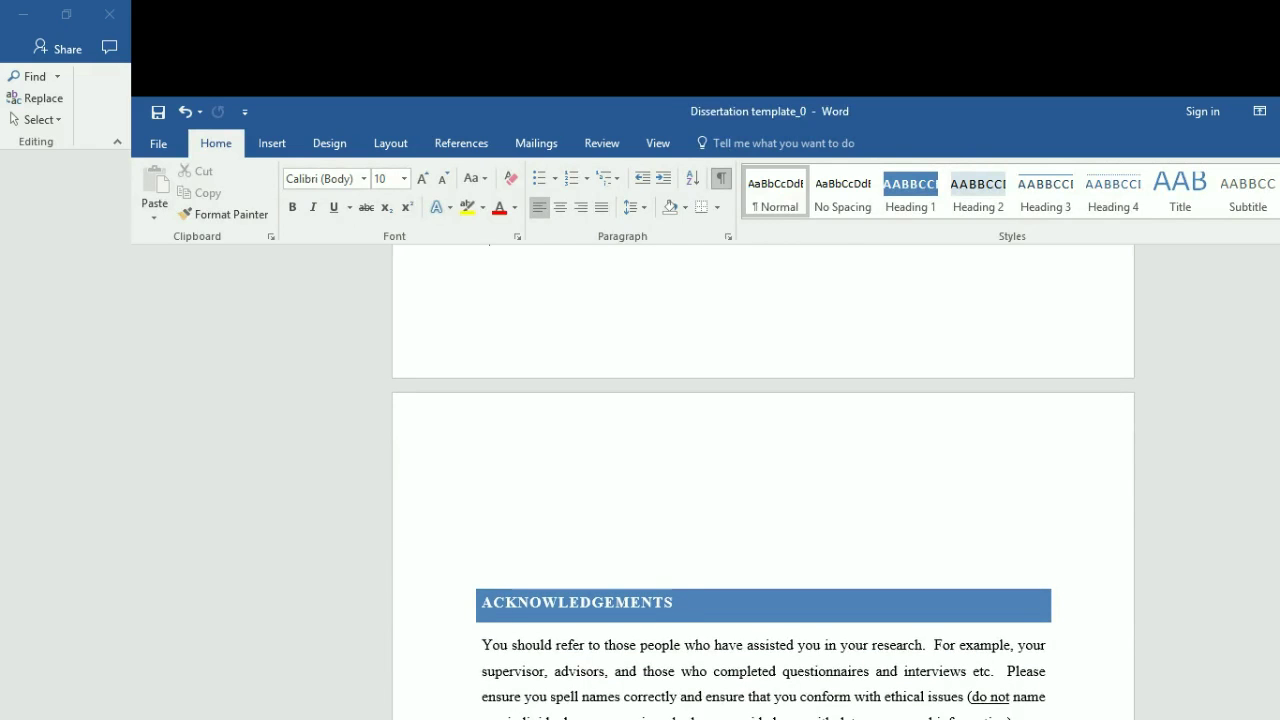
pyautogui.click(482, 490)
pyautogui.scroll(-3, 764, 484)
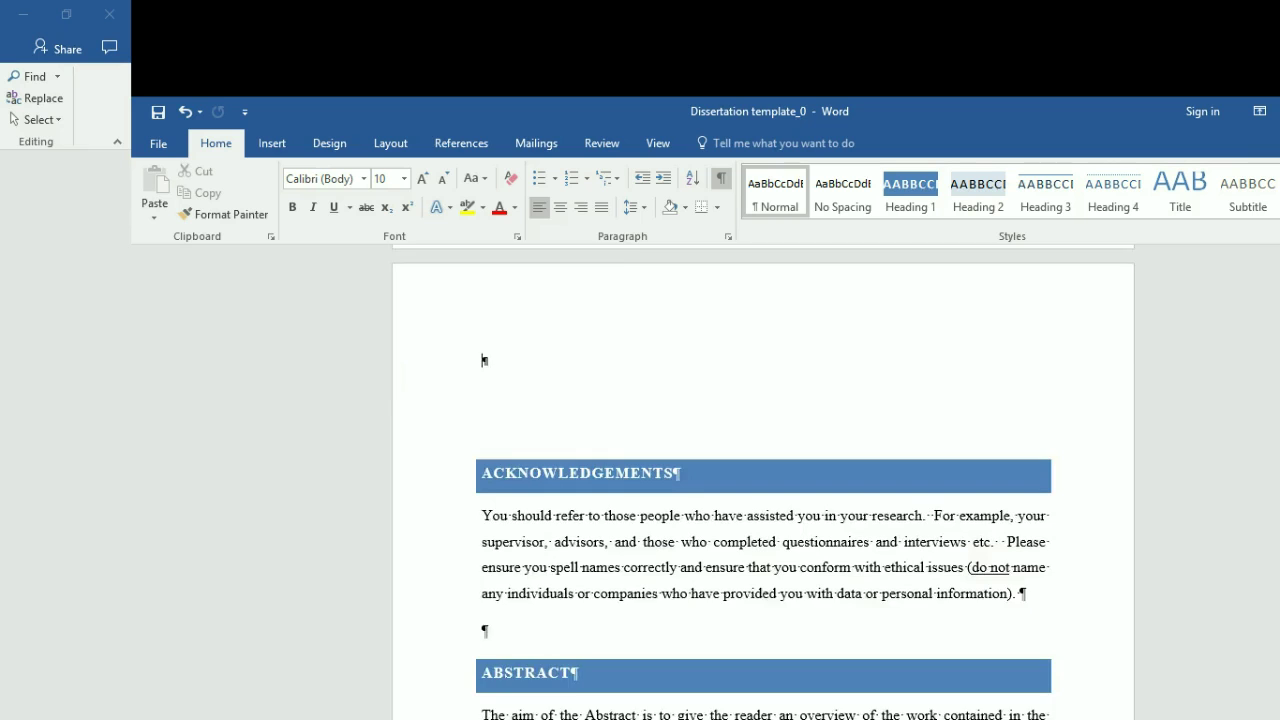
# Add an empty paragraph after the Acknowledgements text and insert a page break before the Abstract heading
pyautogui.click(483, 580)
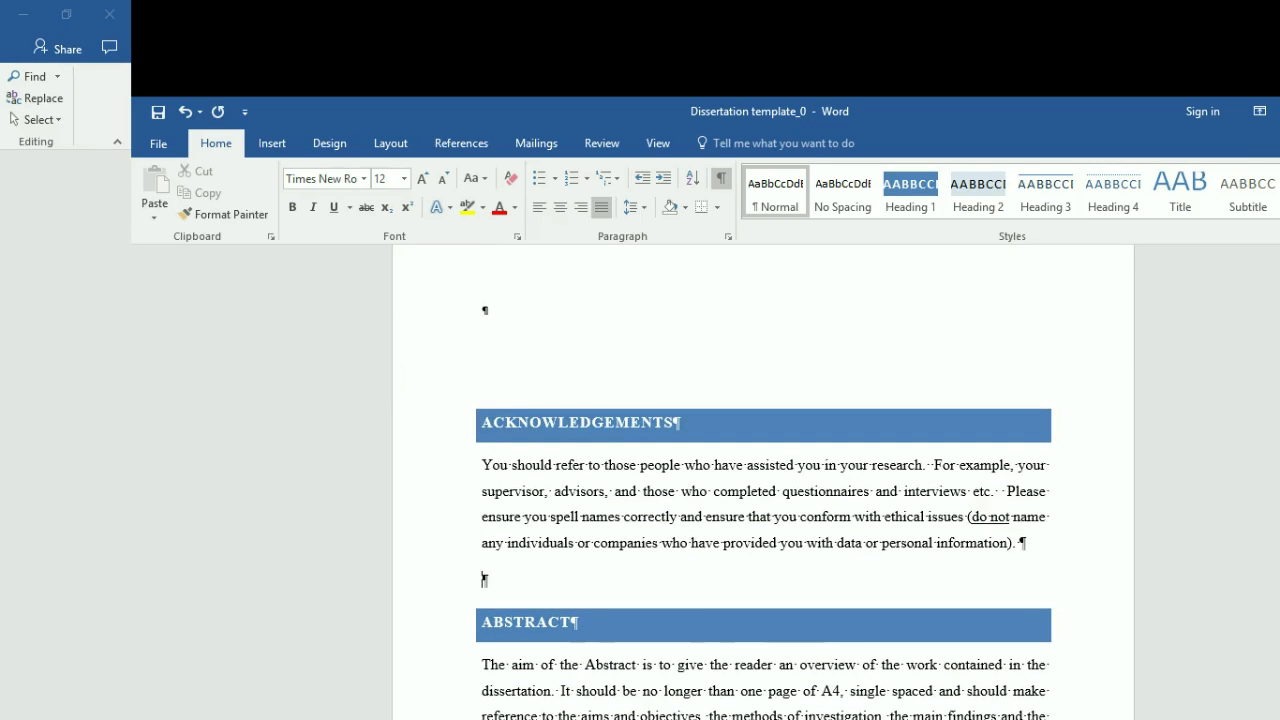
pyautogui.press('Return')
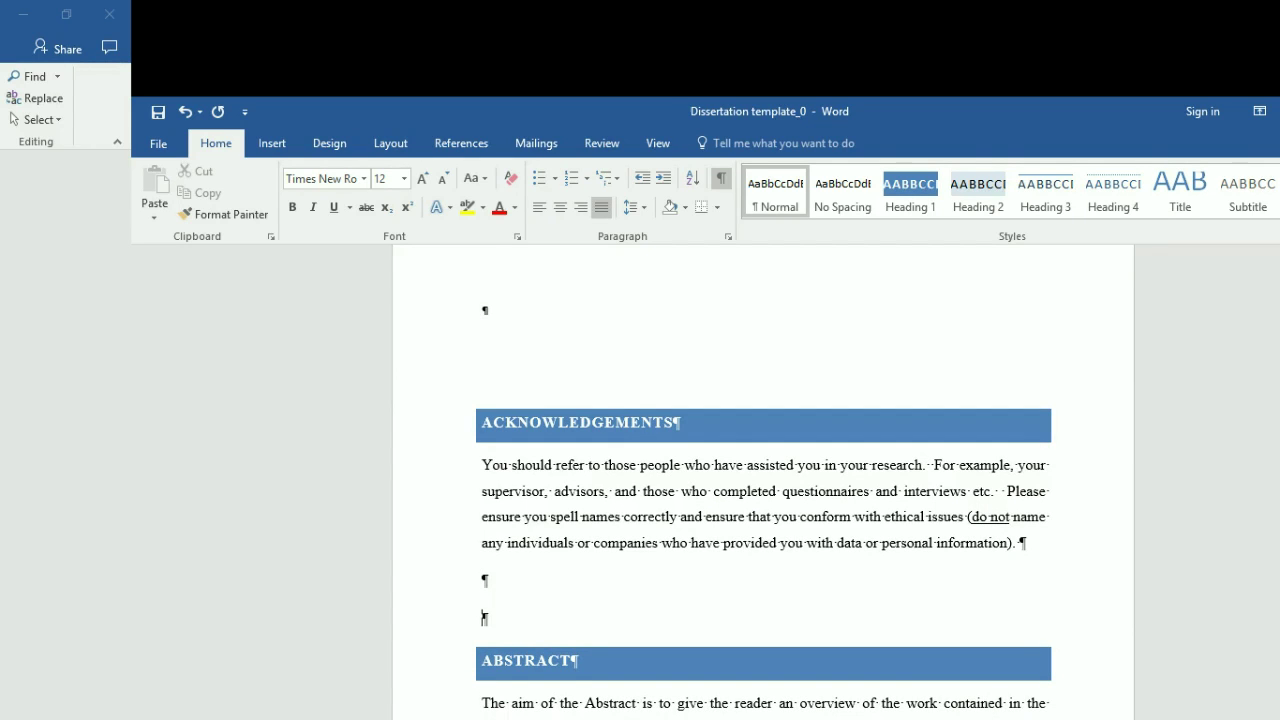
pyautogui.click(390, 143)
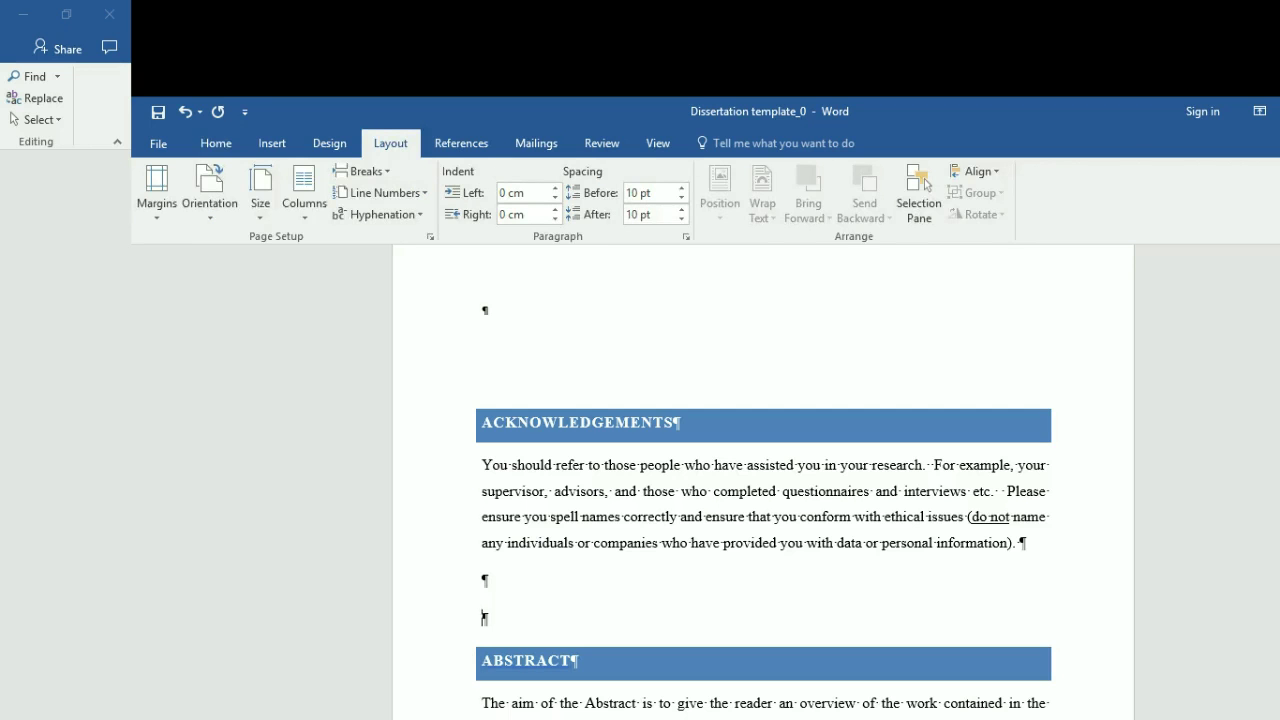
pyautogui.click(360, 171)
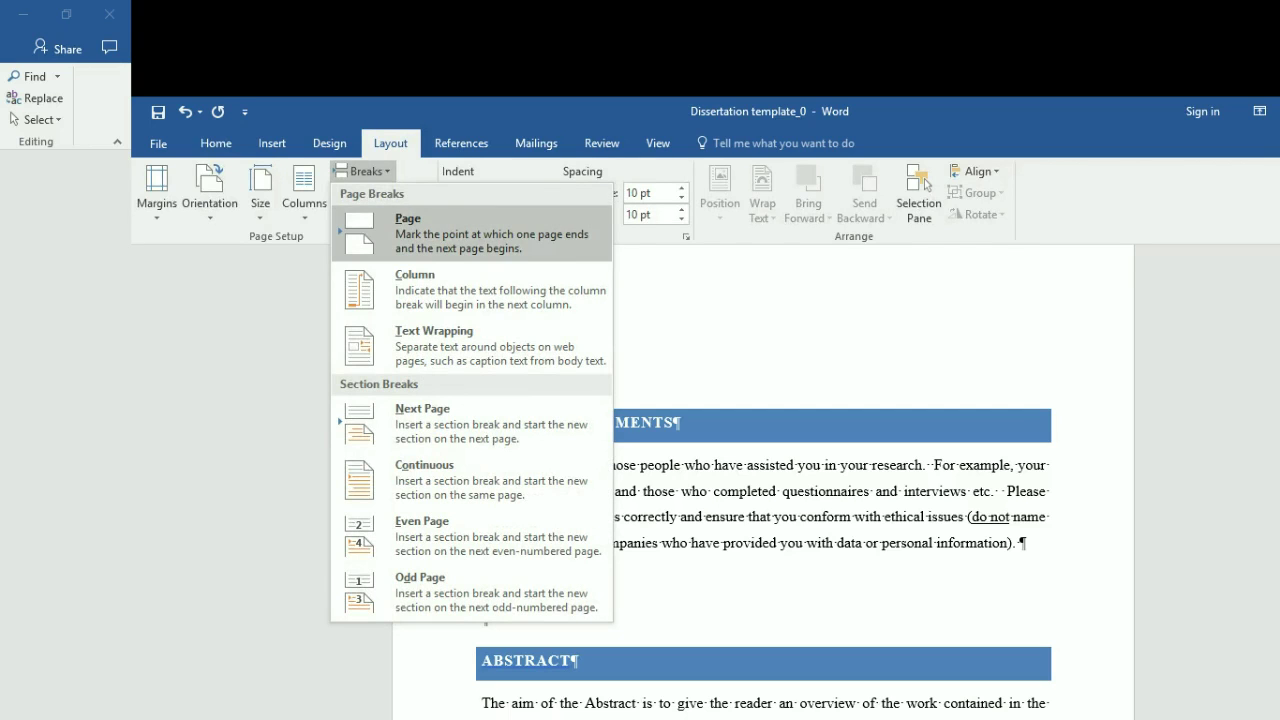
pyautogui.press('Return')
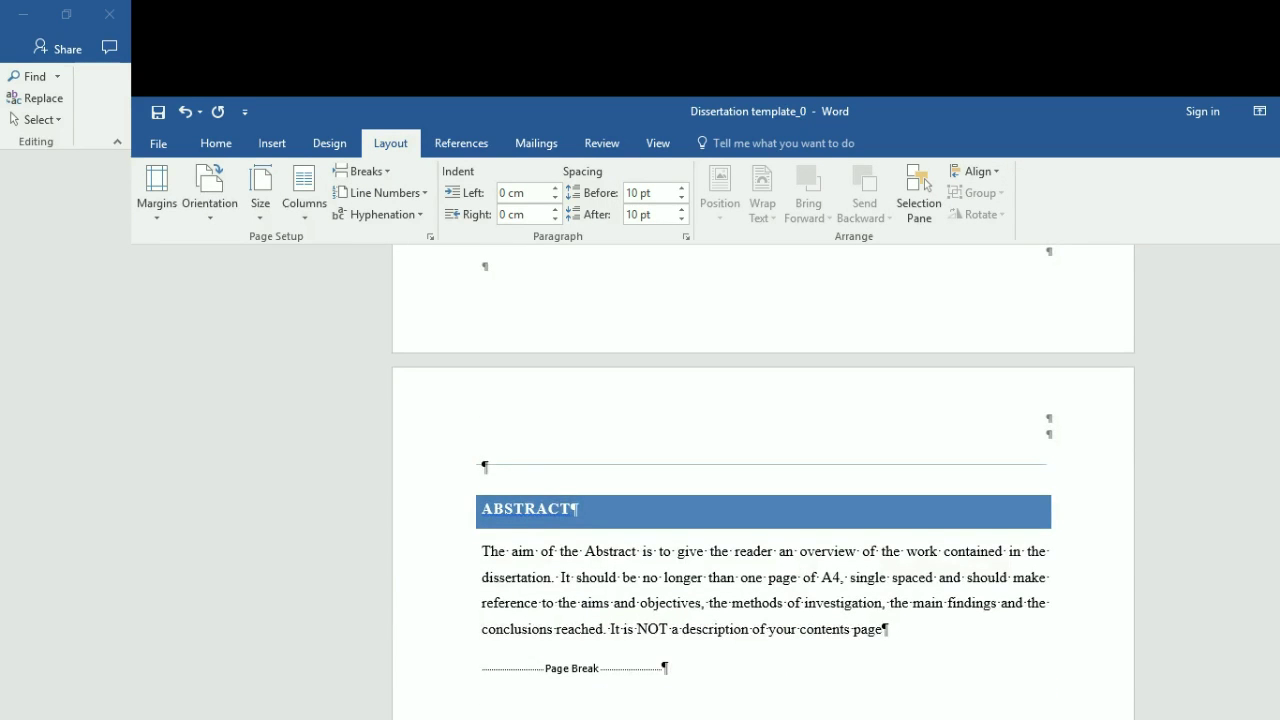
# Add about twenty empty paragraphs between the Acknowledgements text and the page break, pushing the break onto the following page
pyautogui.scroll(10, 762, 480)
pyautogui.scroll(-4, 762, 480)
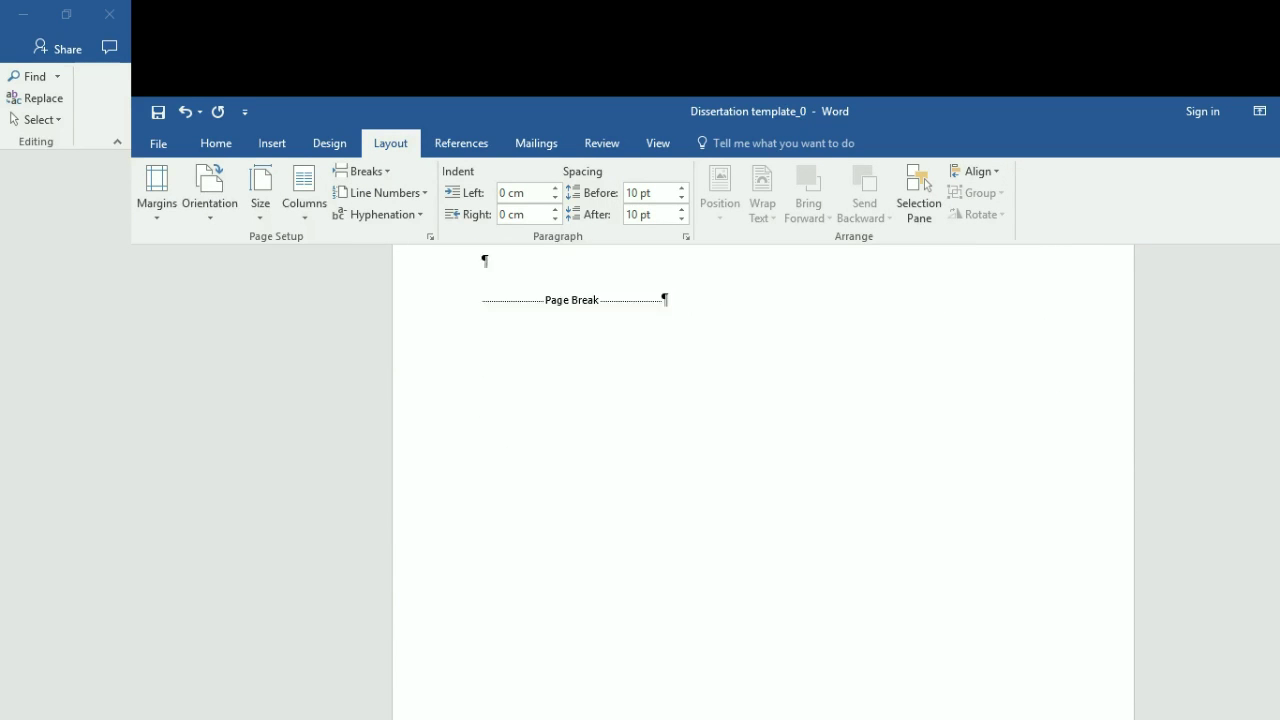
pyautogui.scroll(3, 762, 480)
pyautogui.click(482, 423)
pyautogui.scroll(-8, 762, 480)
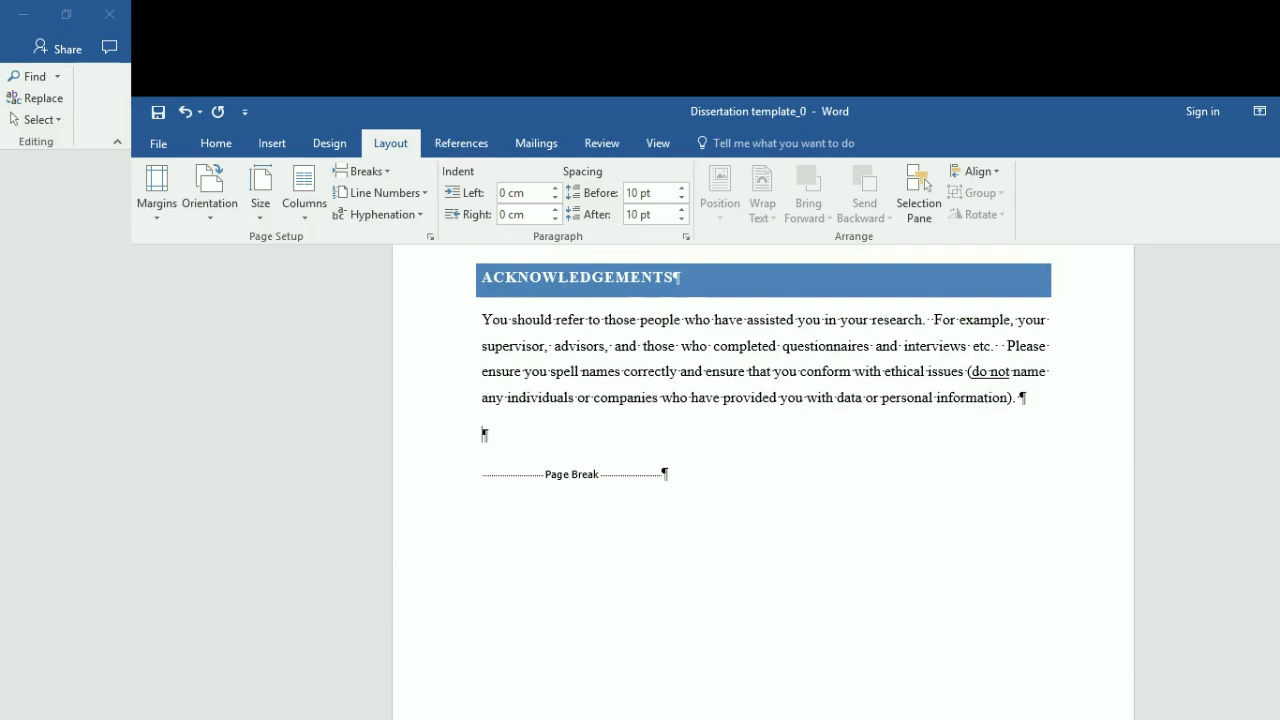
pyautogui.press('Return')
pyautogui.press('Return')
pyautogui.press('Return')
pyautogui.press('Return')
pyautogui.press('Return')
pyautogui.press('Return')
pyautogui.press('Return')
pyautogui.press('Return')
pyautogui.press('Return')
pyautogui.press('Return')
pyautogui.press('Return')
pyautogui.press('Return')
pyautogui.press('Return')
pyautogui.press('Return')
pyautogui.press('Return')
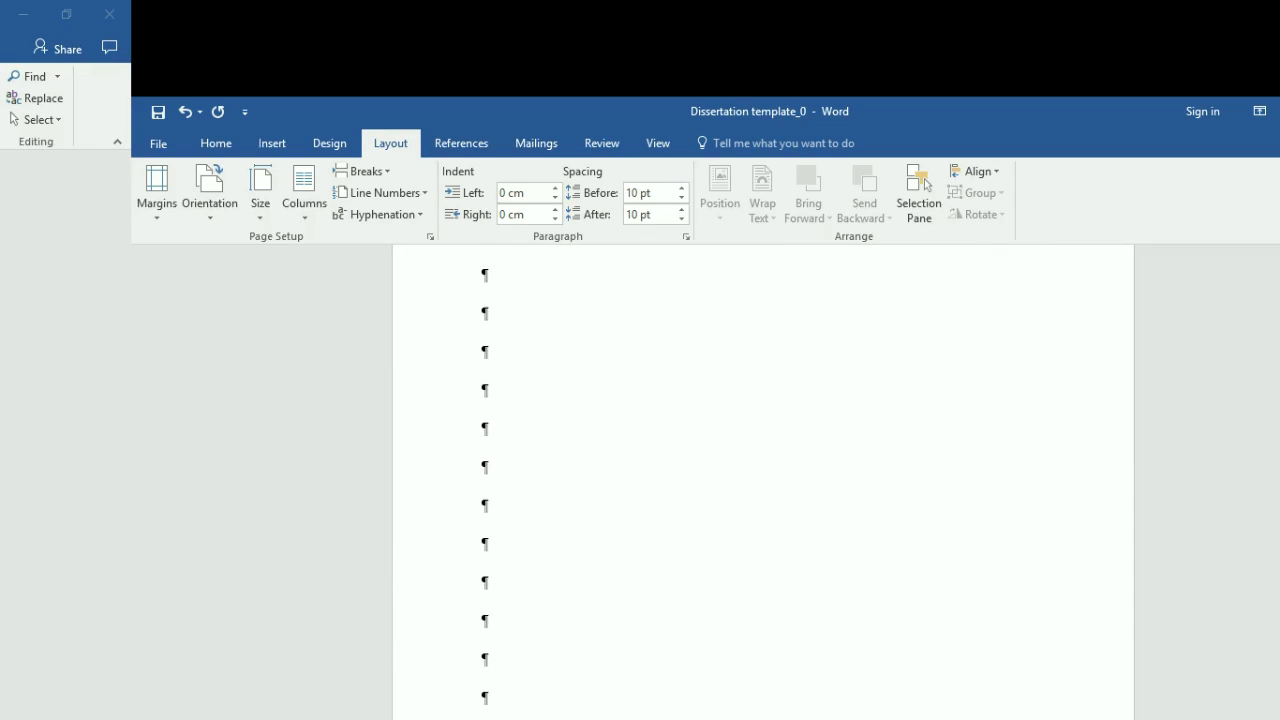
pyautogui.press('Return')
pyautogui.press('Return')
pyautogui.press('Return')
pyautogui.press('Return')
pyautogui.press('Return')
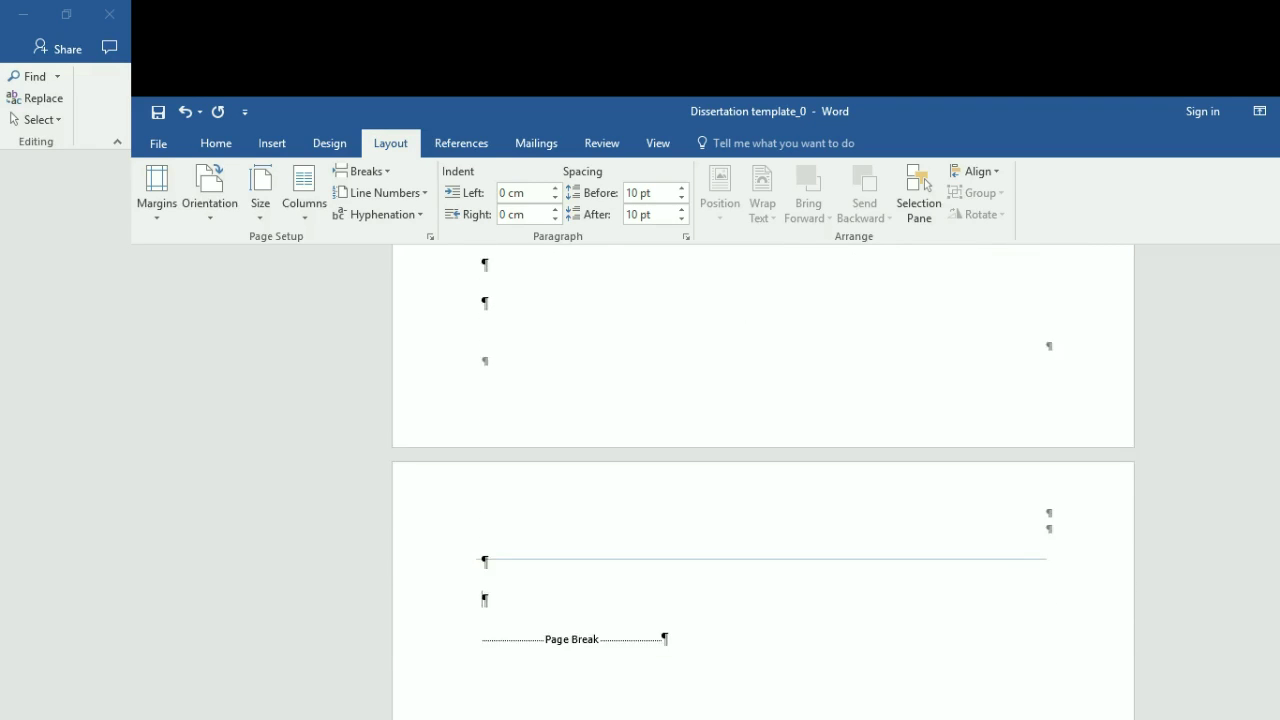
# Check the Abstract page and the footer numbering before the List of Figures, and return to the Table of Contents
pyautogui.scroll(-4, 762, 480)
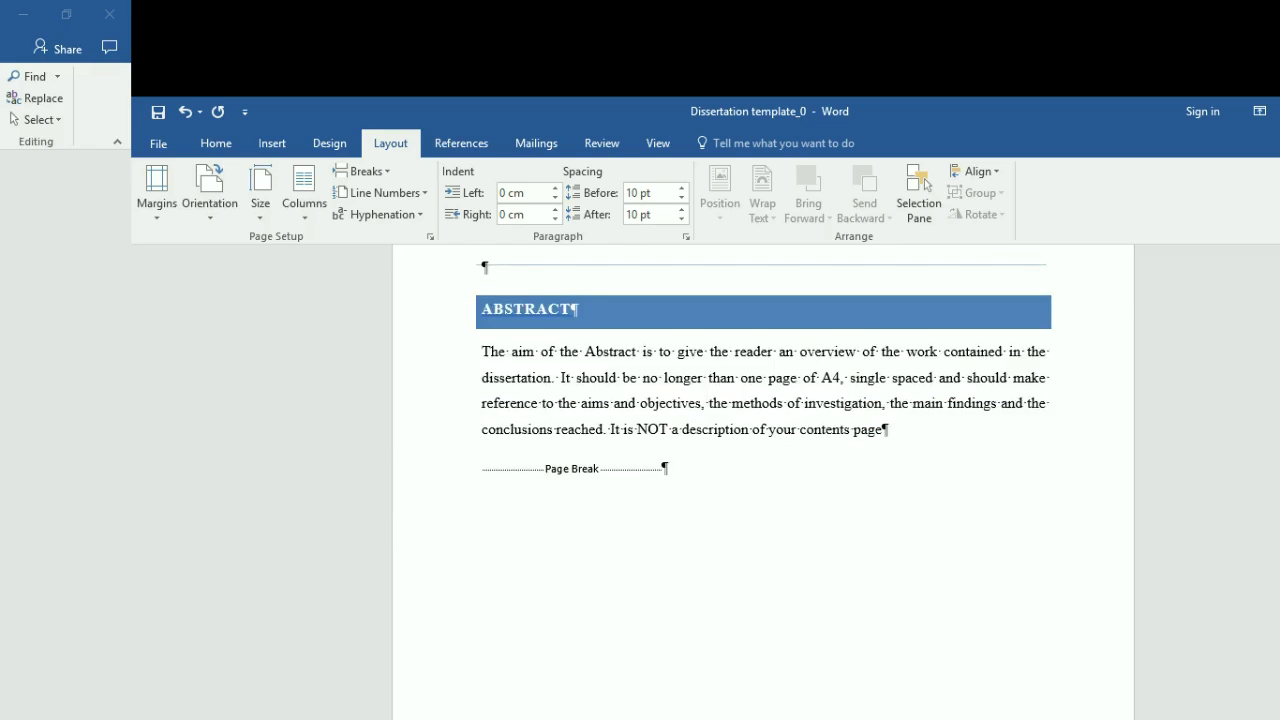
pyautogui.scroll(3, 762, 480)
pyautogui.scroll(-5, 762, 480)
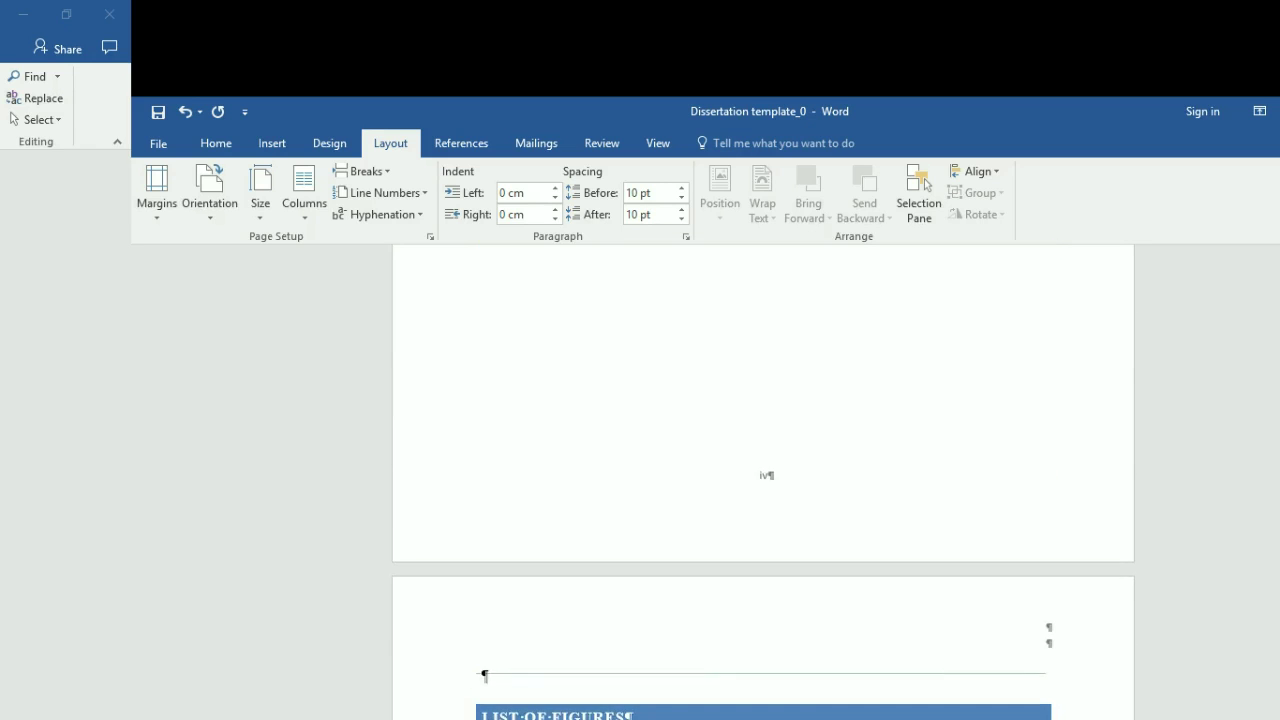
pyautogui.scroll(5, 763, 481)
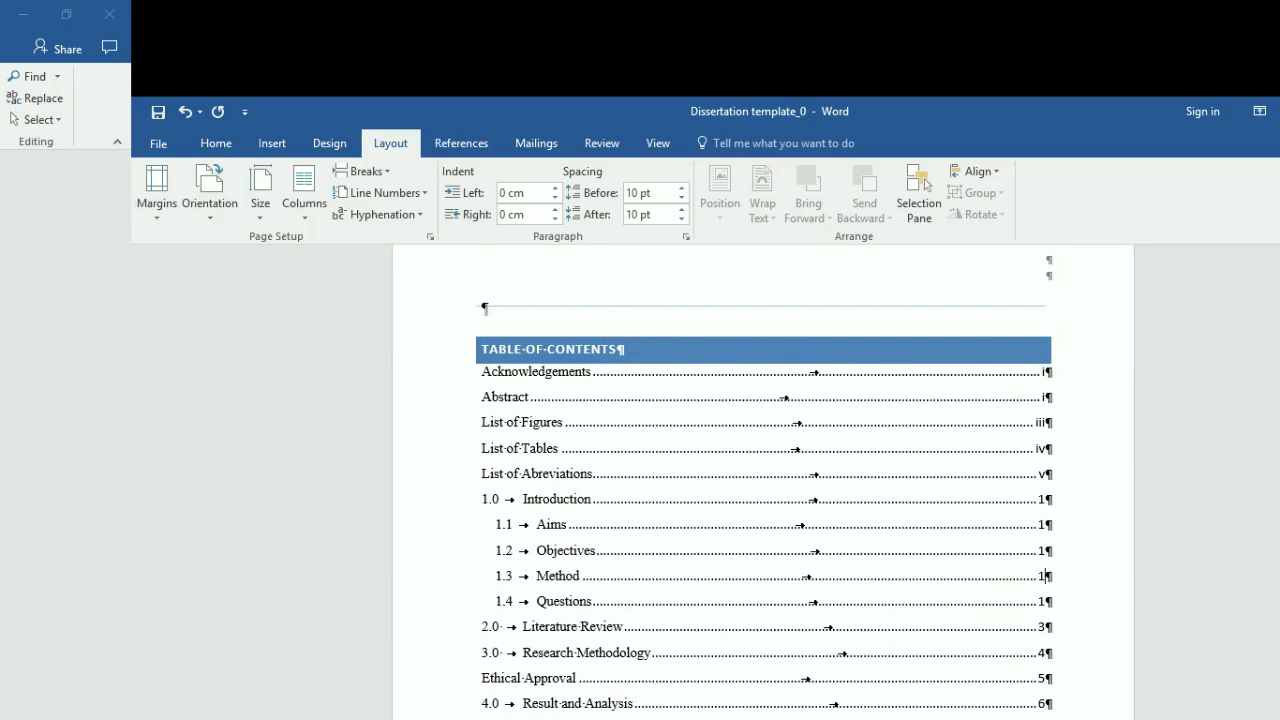
pyautogui.click(1045, 576)
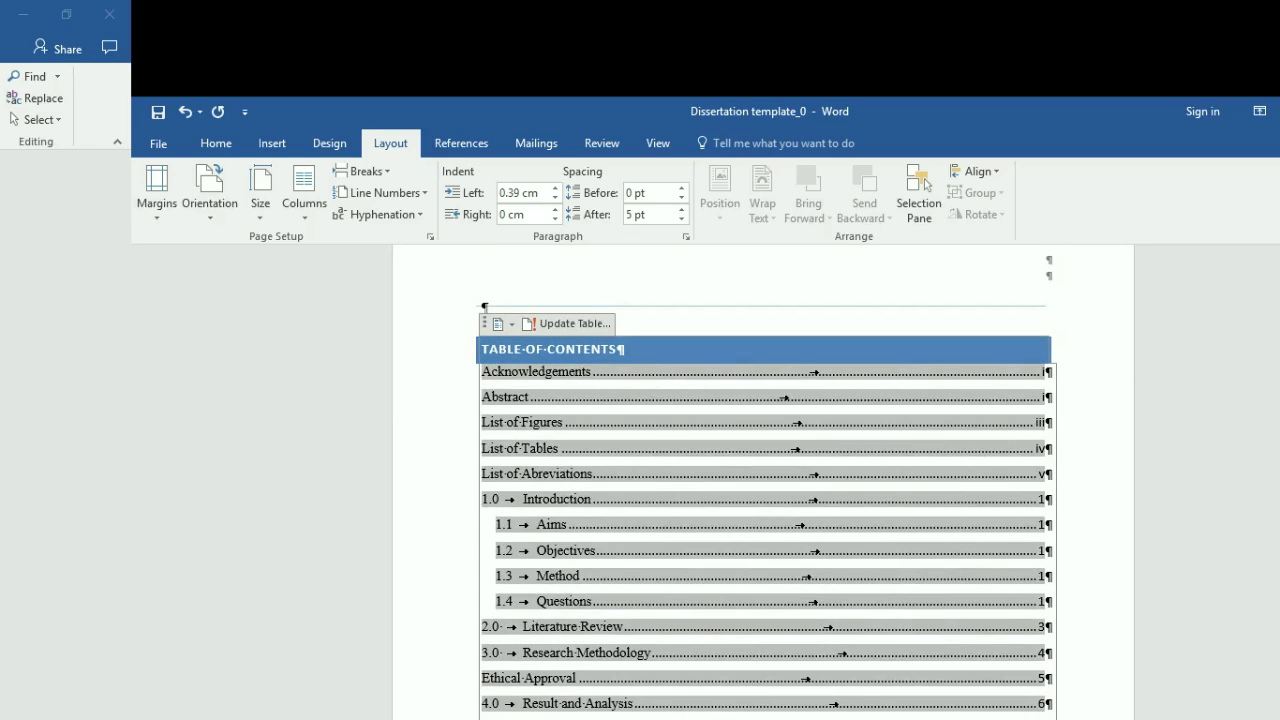
pyautogui.press('Up')
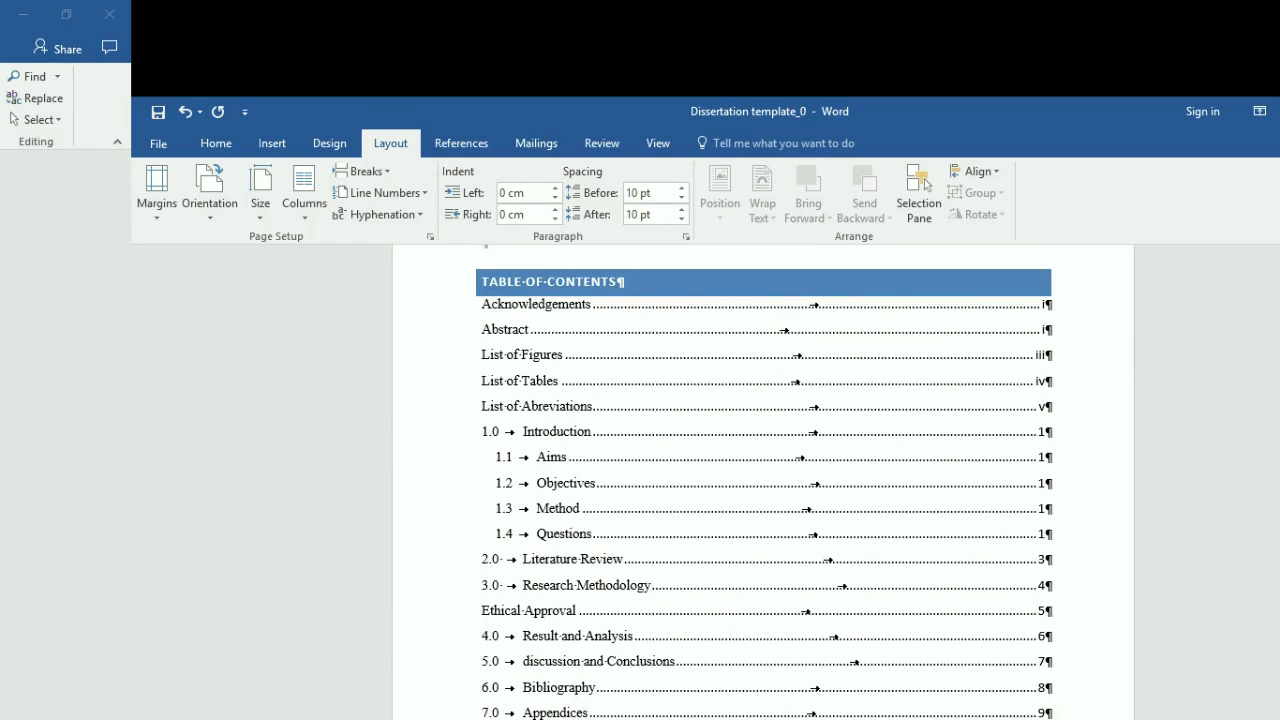